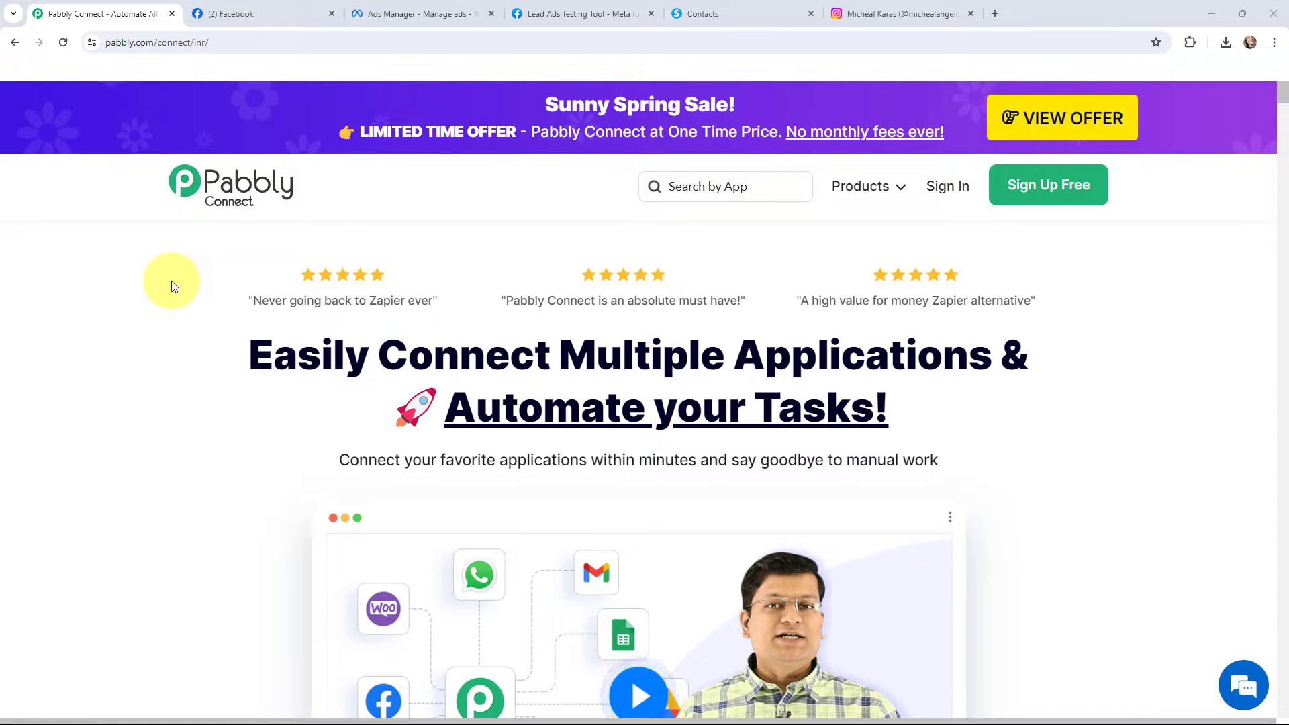
# Check the Instagram profile, and open the linked accounts settings of the Peak Performance Physio Facebook page
pyautogui.click(873, 14)
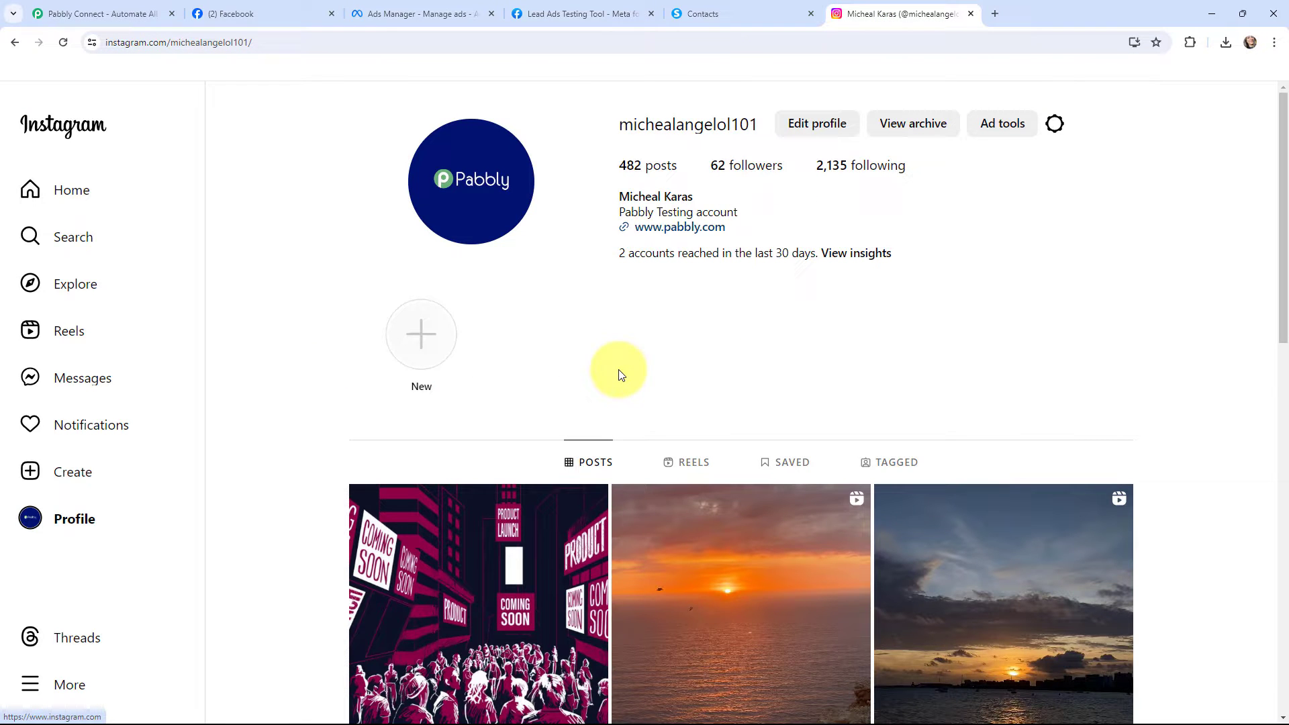
pyautogui.click(205, 14)
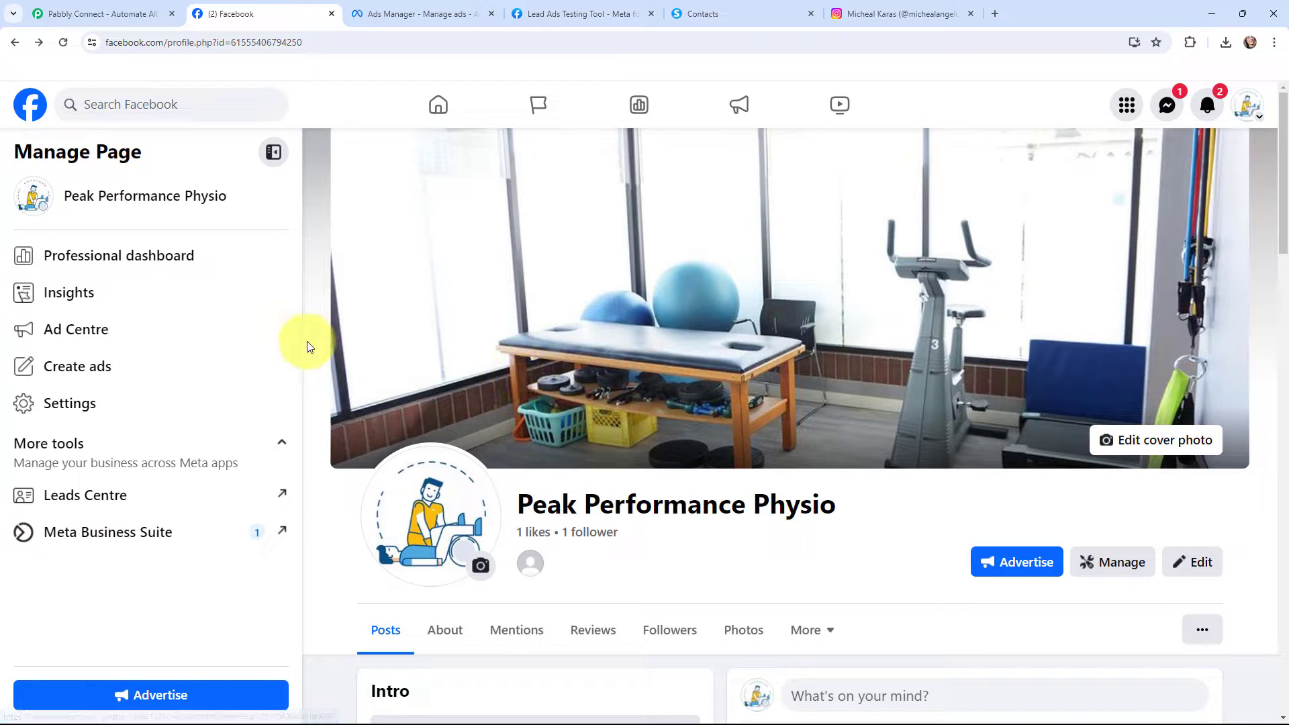
pyautogui.click(176, 401)
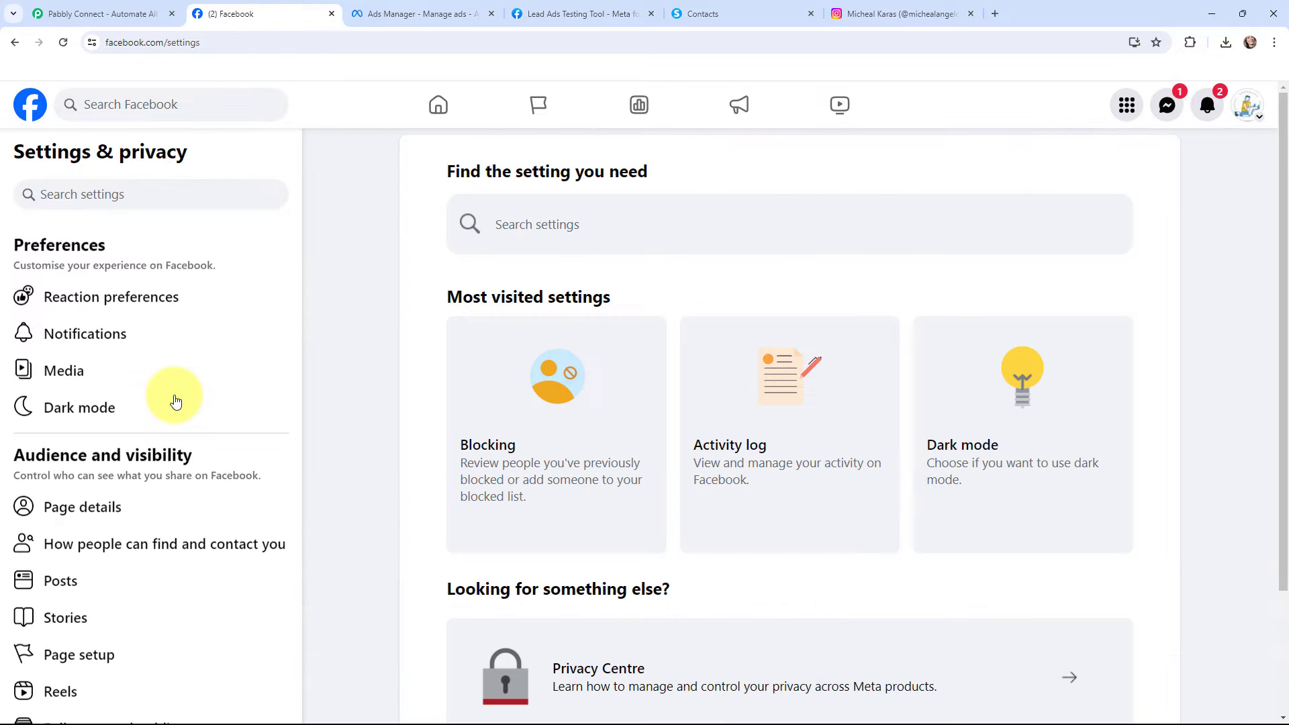
pyautogui.scroll(-8, 175, 402)
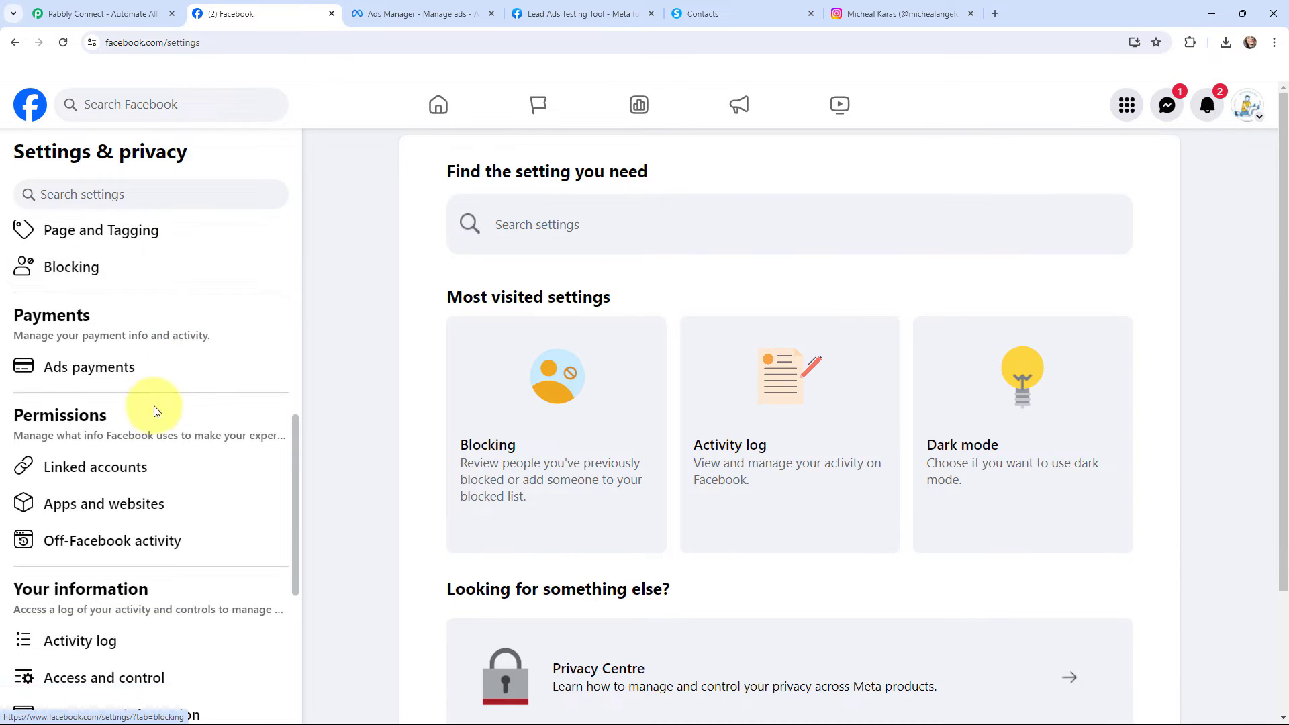
pyautogui.click(95, 473)
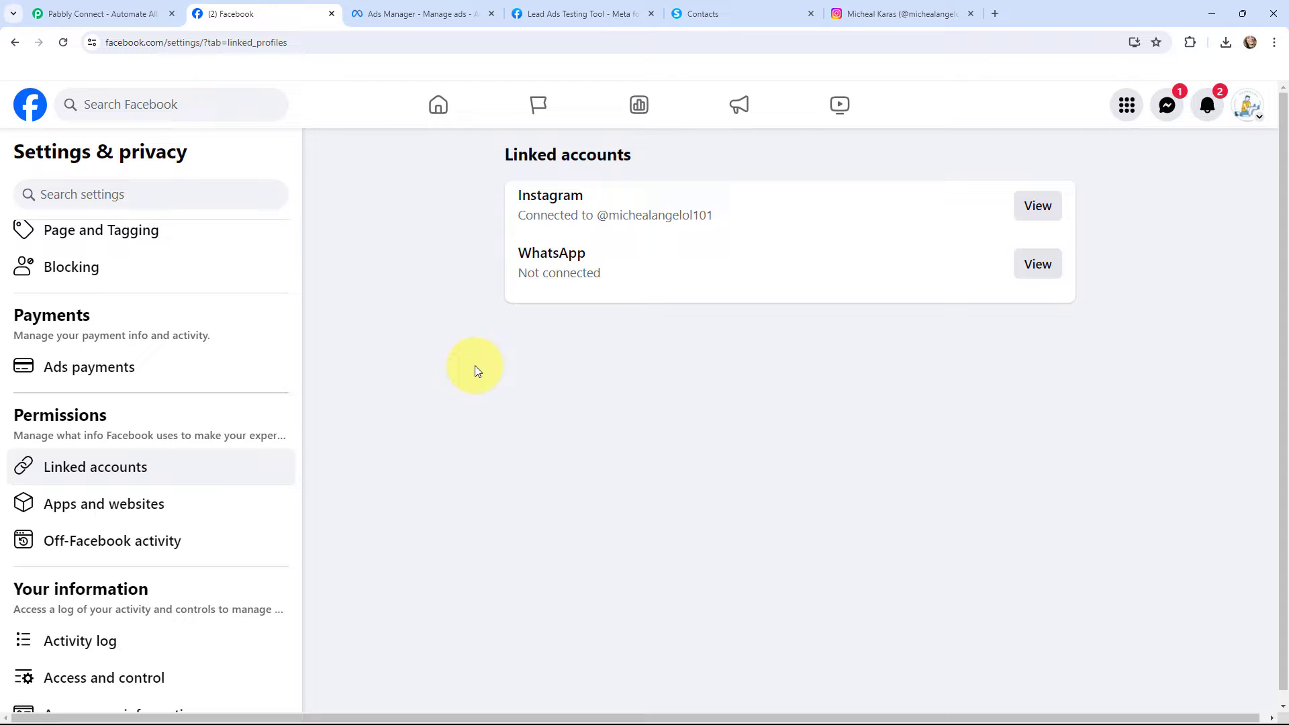
# Examine the New Leads ad's identity, creative and instant form settings in Ads Manager, and view the contact record in Systeme.io
pyautogui.click(453, 14)
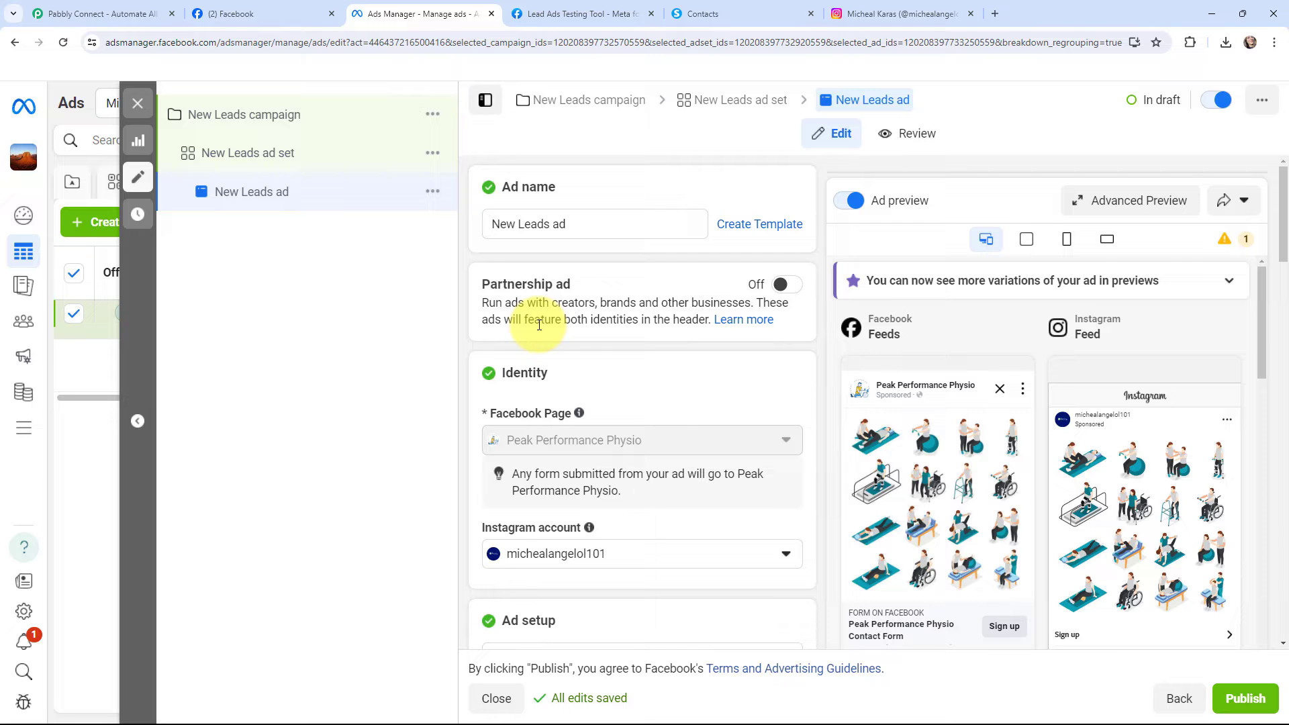
pyautogui.scroll(-1, 539, 325)
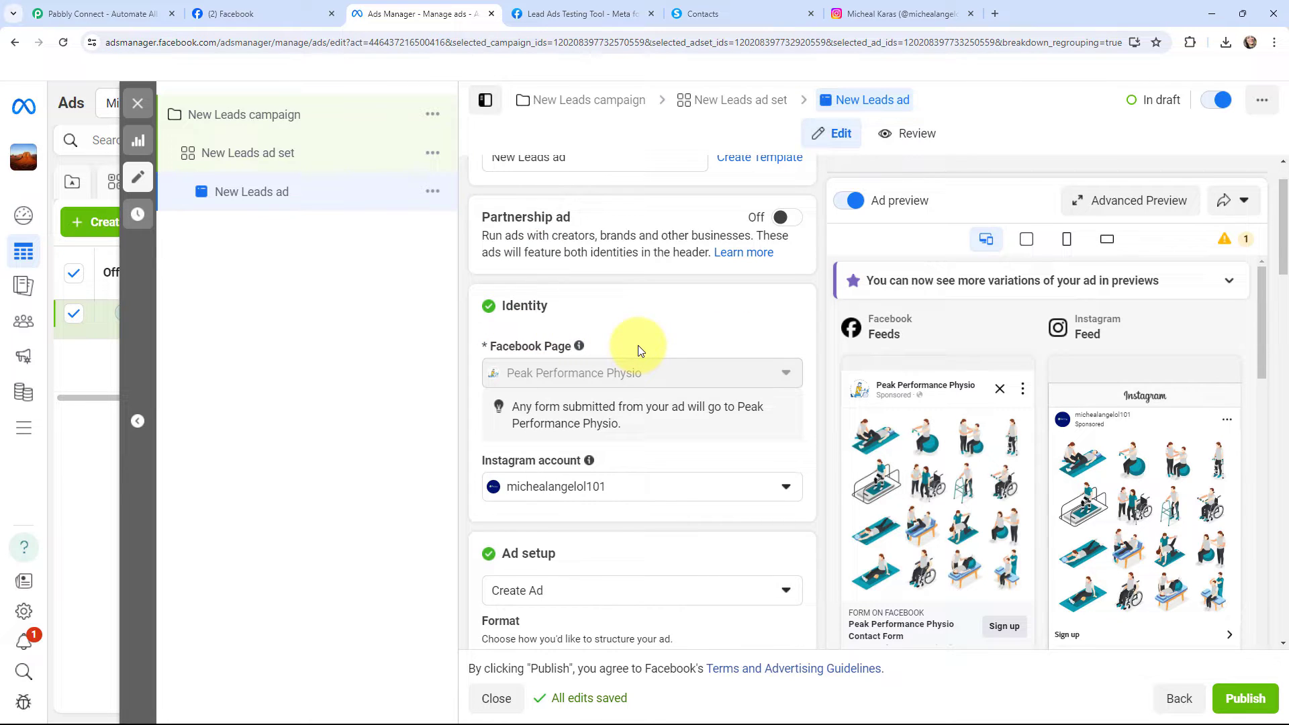
pyautogui.moveTo(510, 408)
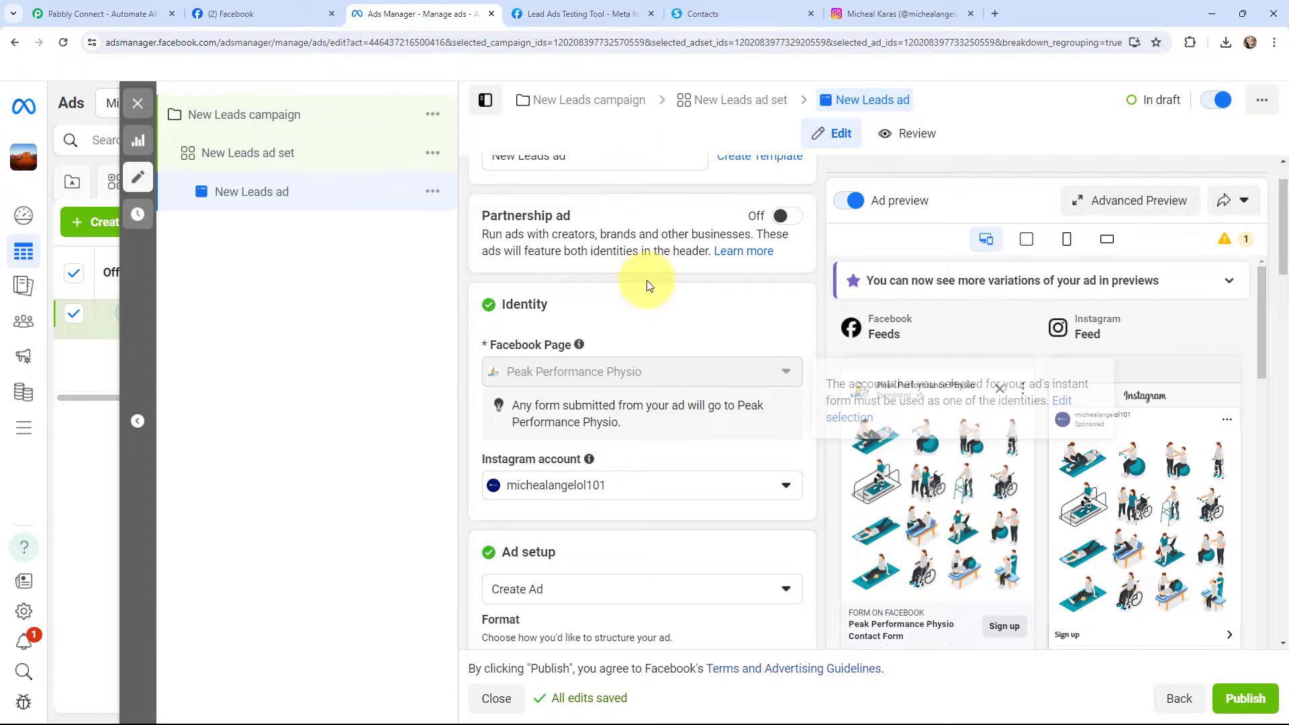
pyautogui.scroll(-1, 646, 285)
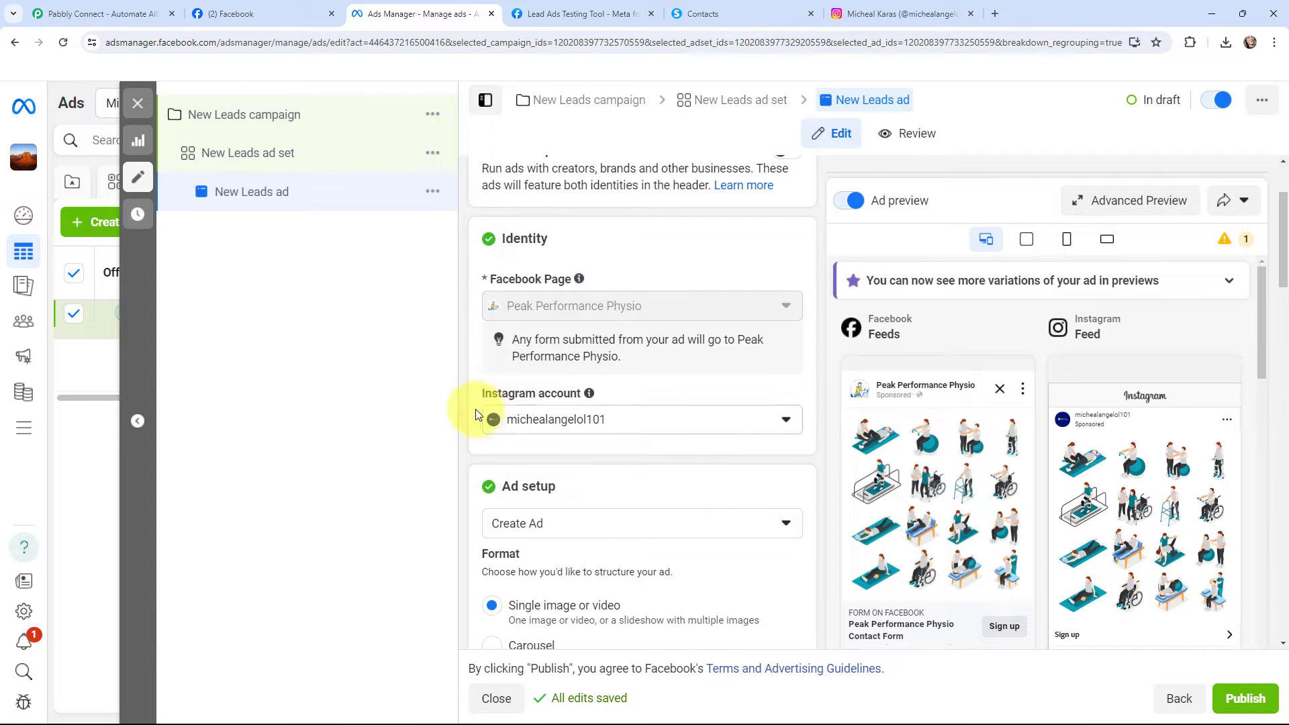
pyautogui.scroll(-12, 464, 373)
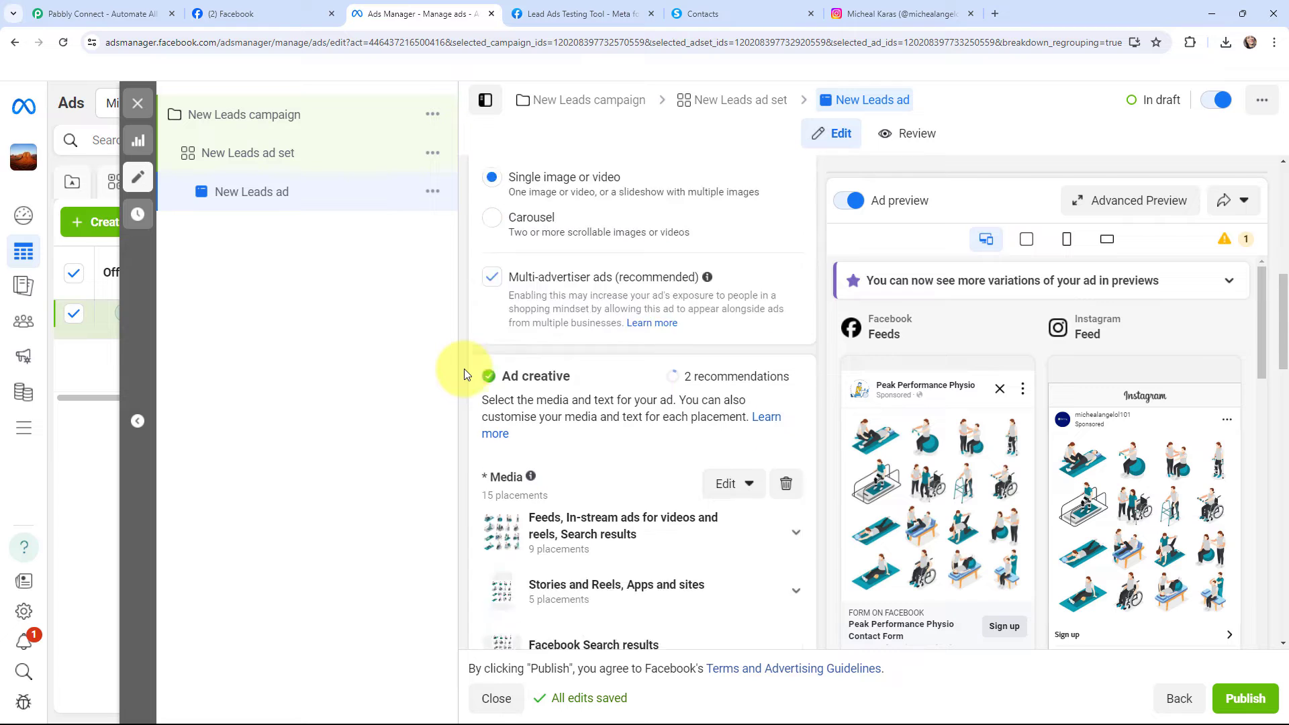
pyautogui.scroll(-8, 464, 368)
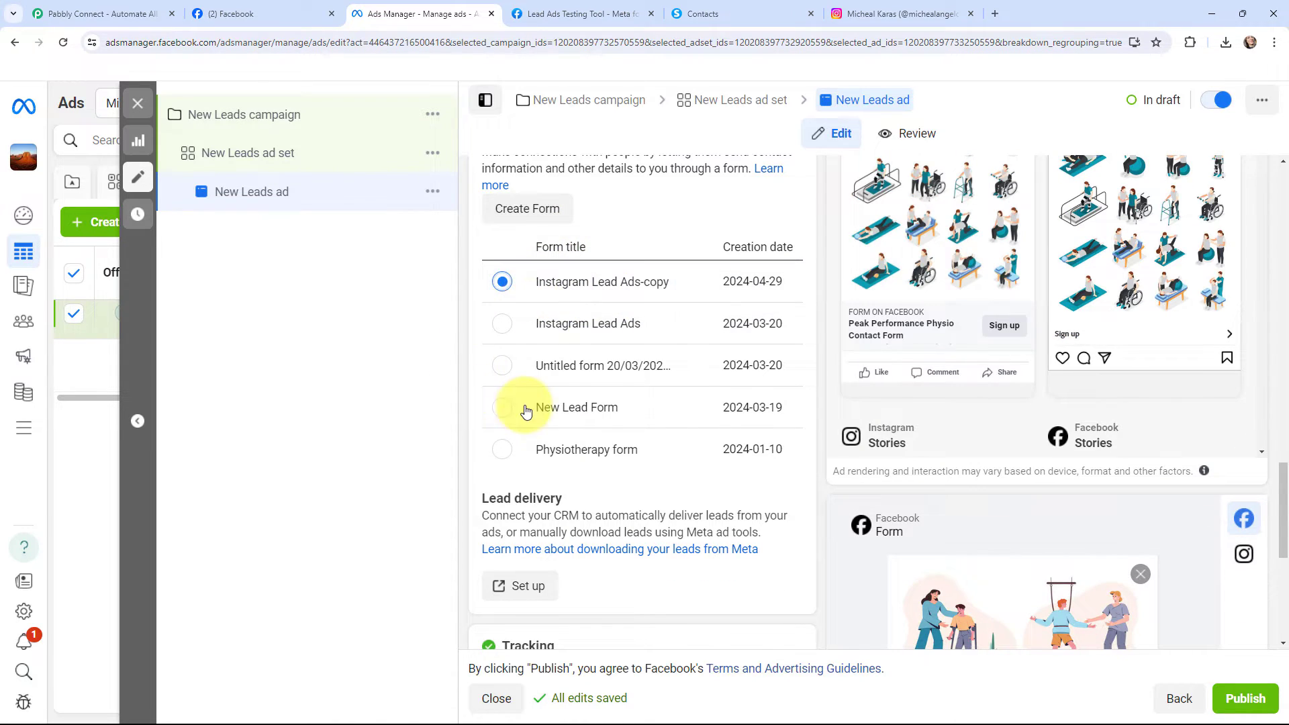
pyautogui.scroll(5, 523, 403)
pyautogui.scroll(10, 575, 416)
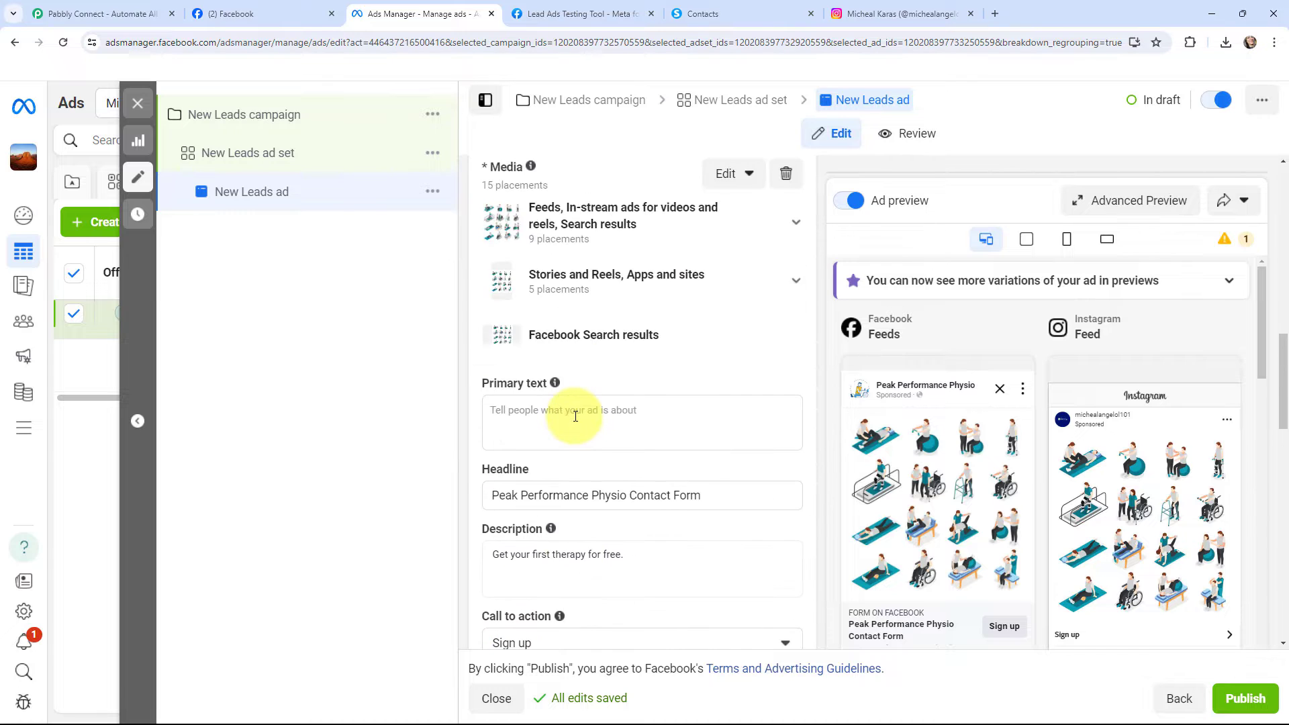
pyautogui.scroll(5, 575, 416)
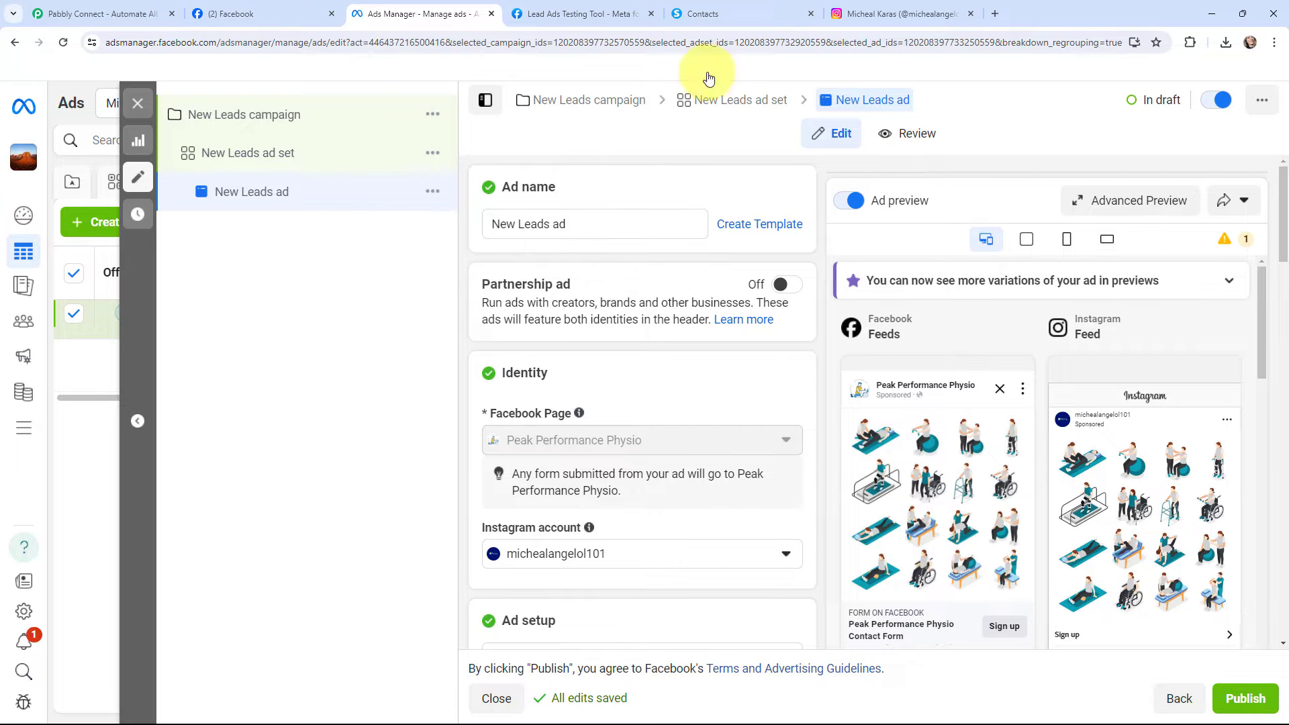
pyautogui.click(752, 14)
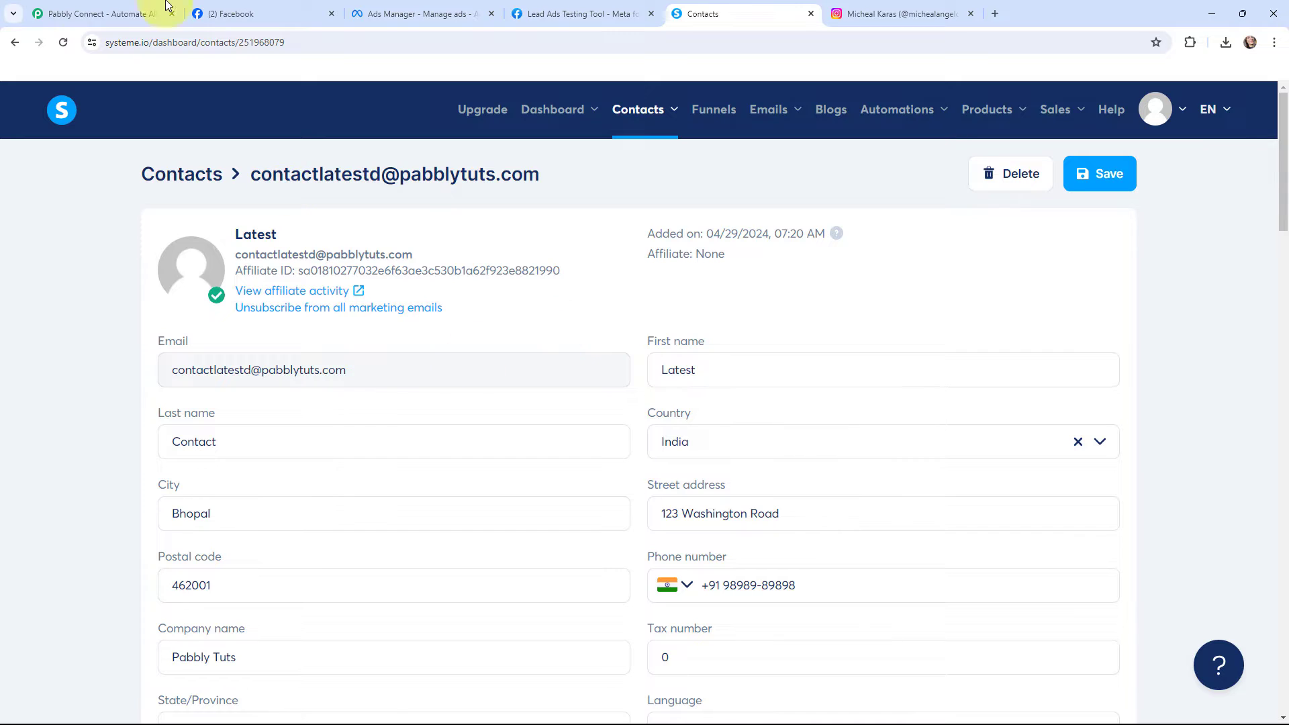
# Switch to the Pabbly site, sign in and access the Pabbly Connect application
pyautogui.click(135, 12)
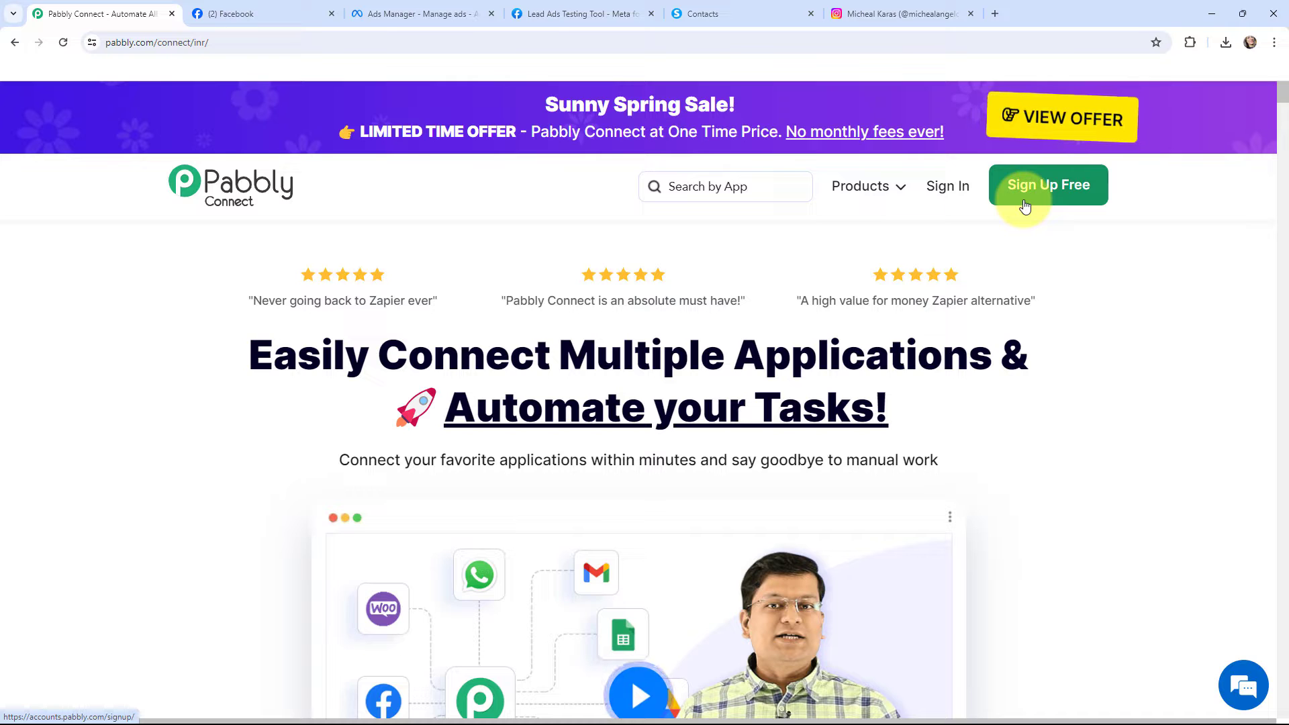
pyautogui.click(943, 189)
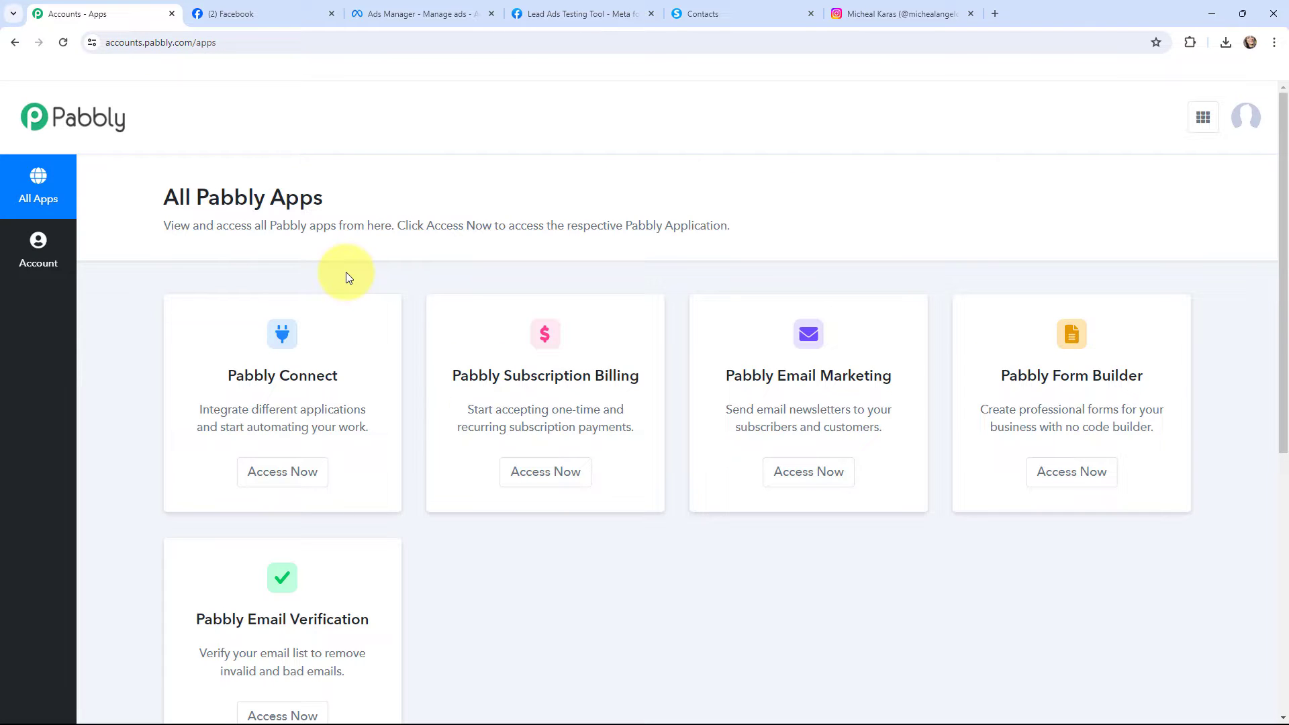
pyautogui.click(287, 474)
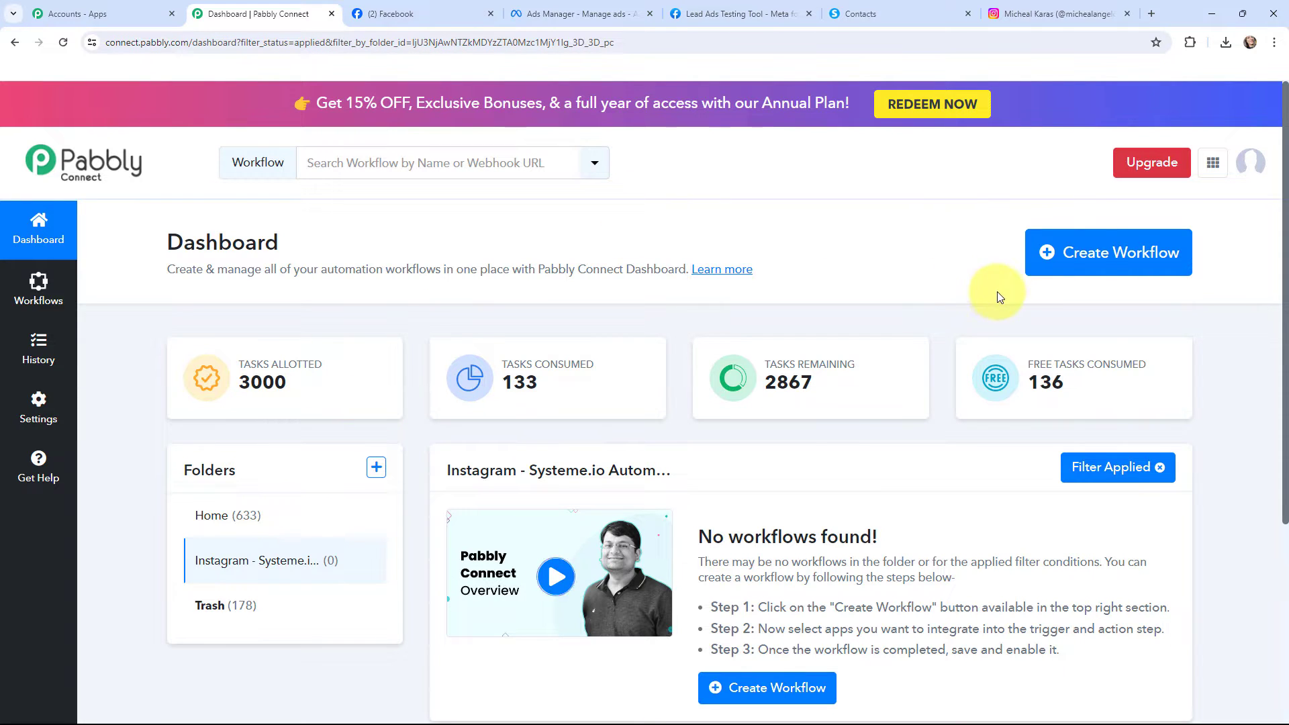
# Create a workflow named "Create Systeme.io Contact from Instagram Ads Leads" in the Instagram - Systeme.io Automation folder
pyautogui.click(1093, 265)
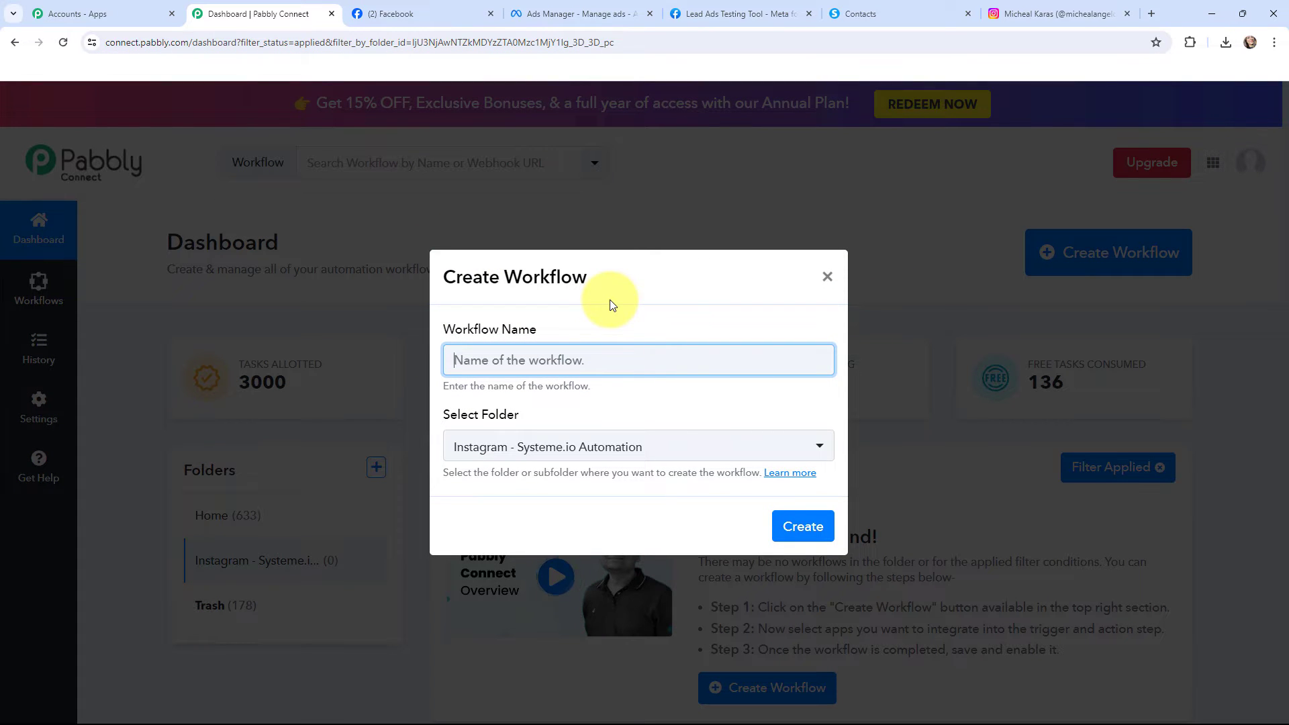
pyautogui.write('Create Systeme.io Contact from Instagram Ads Leads')
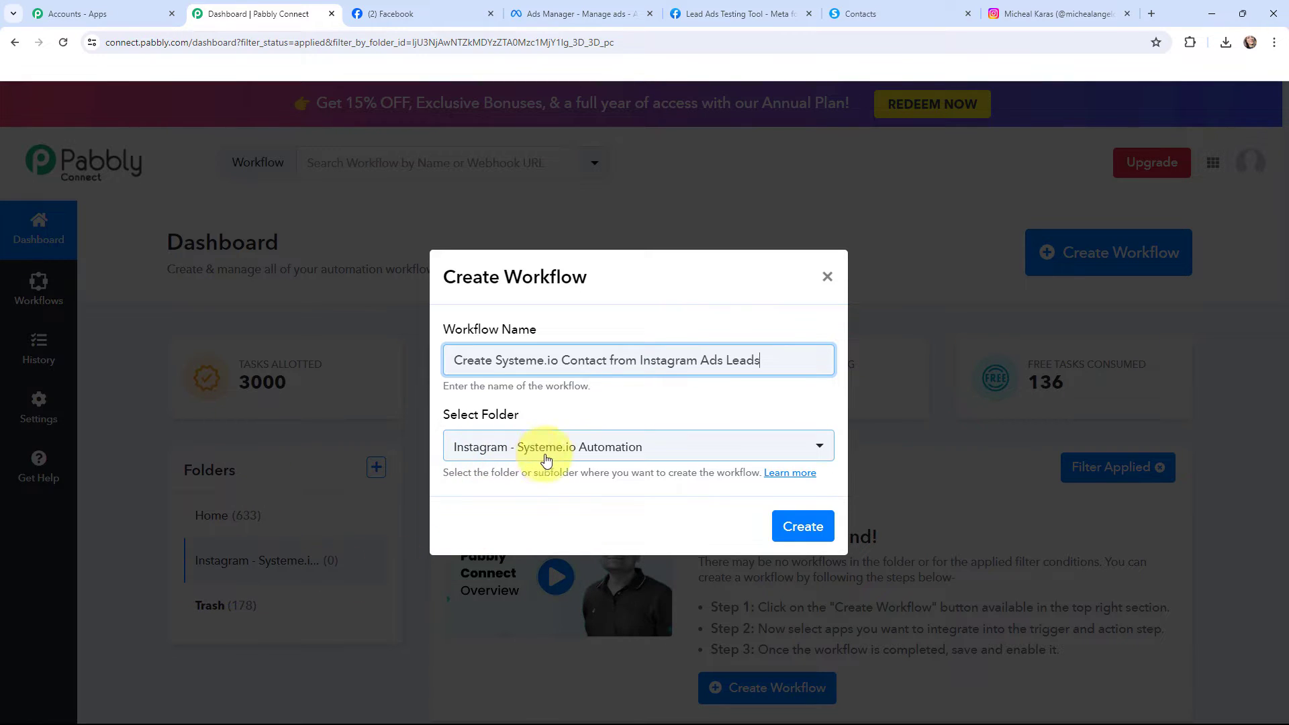
pyautogui.click(806, 527)
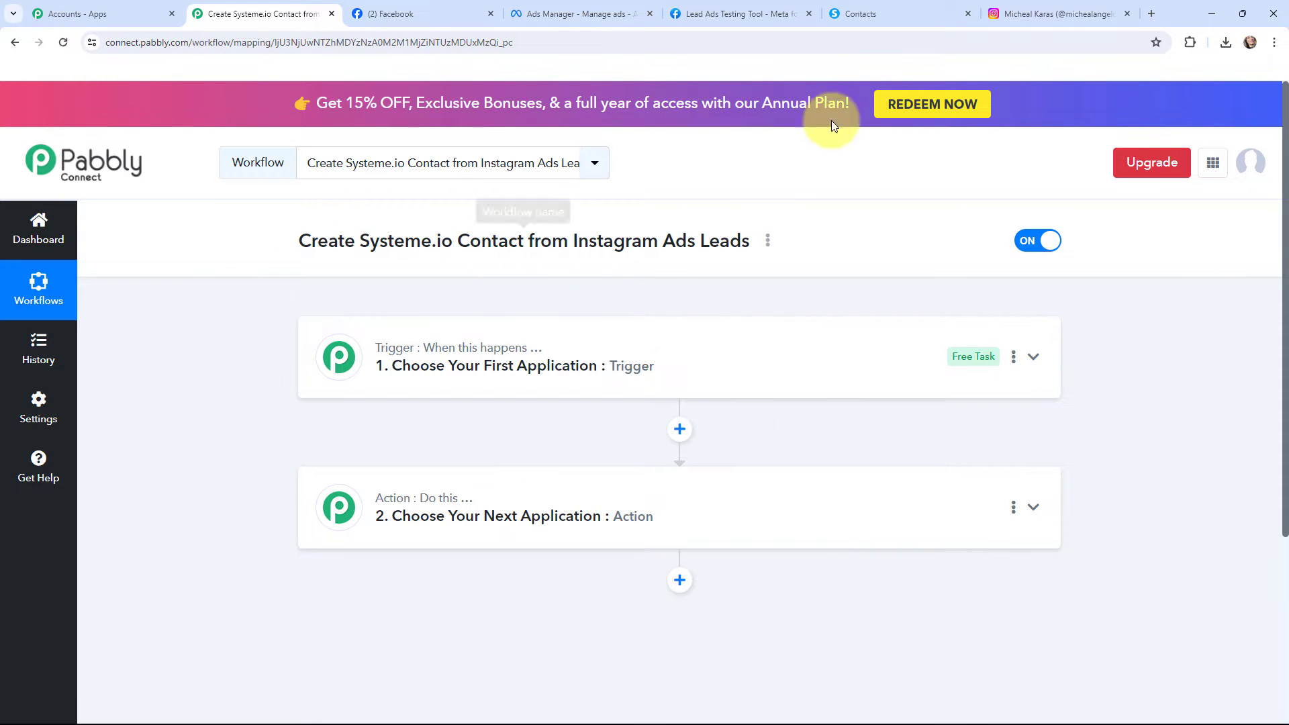
# Set the workflow's trigger to Instagram Lead Ads with the New Lead (Instant) event
pyautogui.click(873, 12)
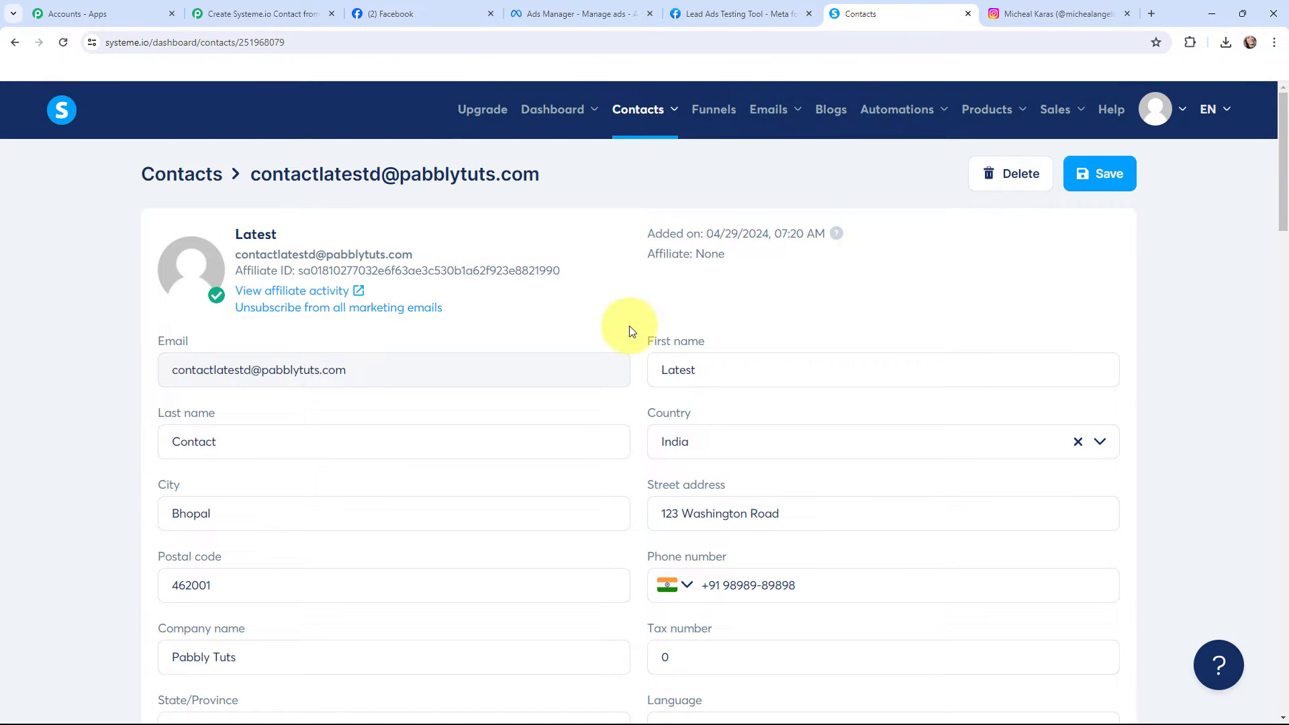
pyautogui.click(276, 13)
pyautogui.click(337, 356)
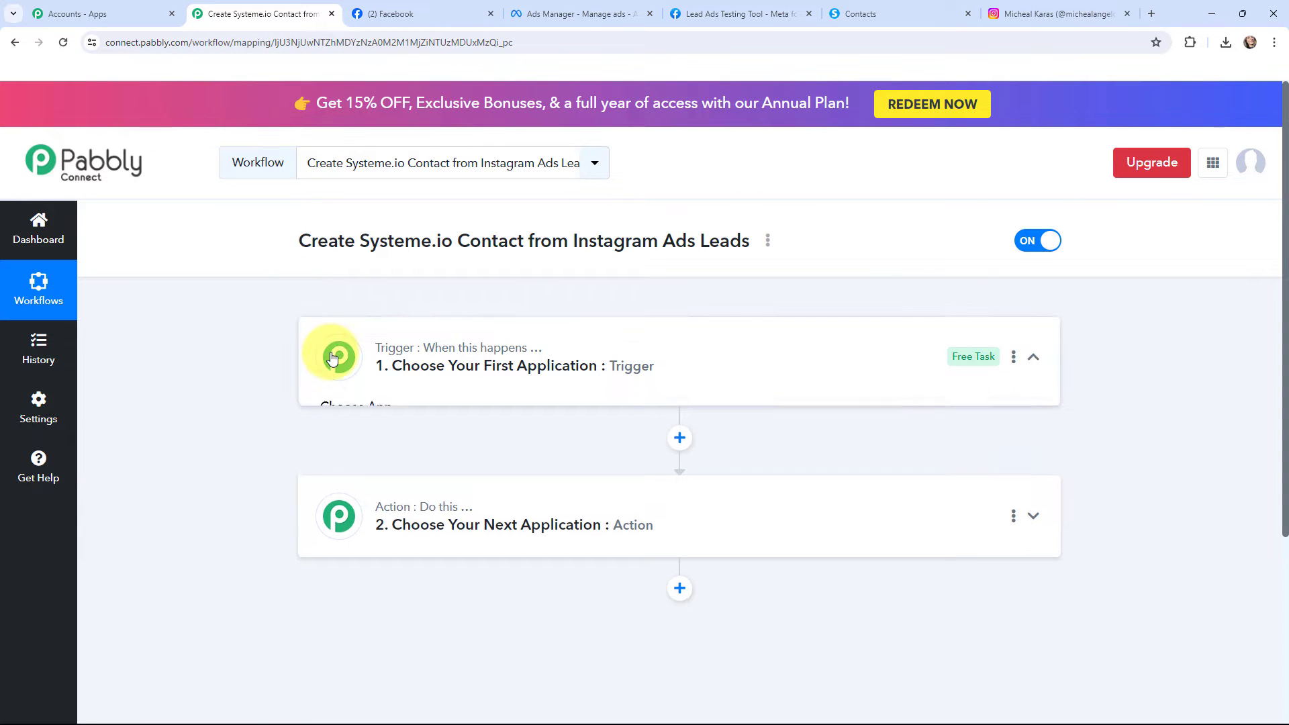
pyautogui.write('insta')
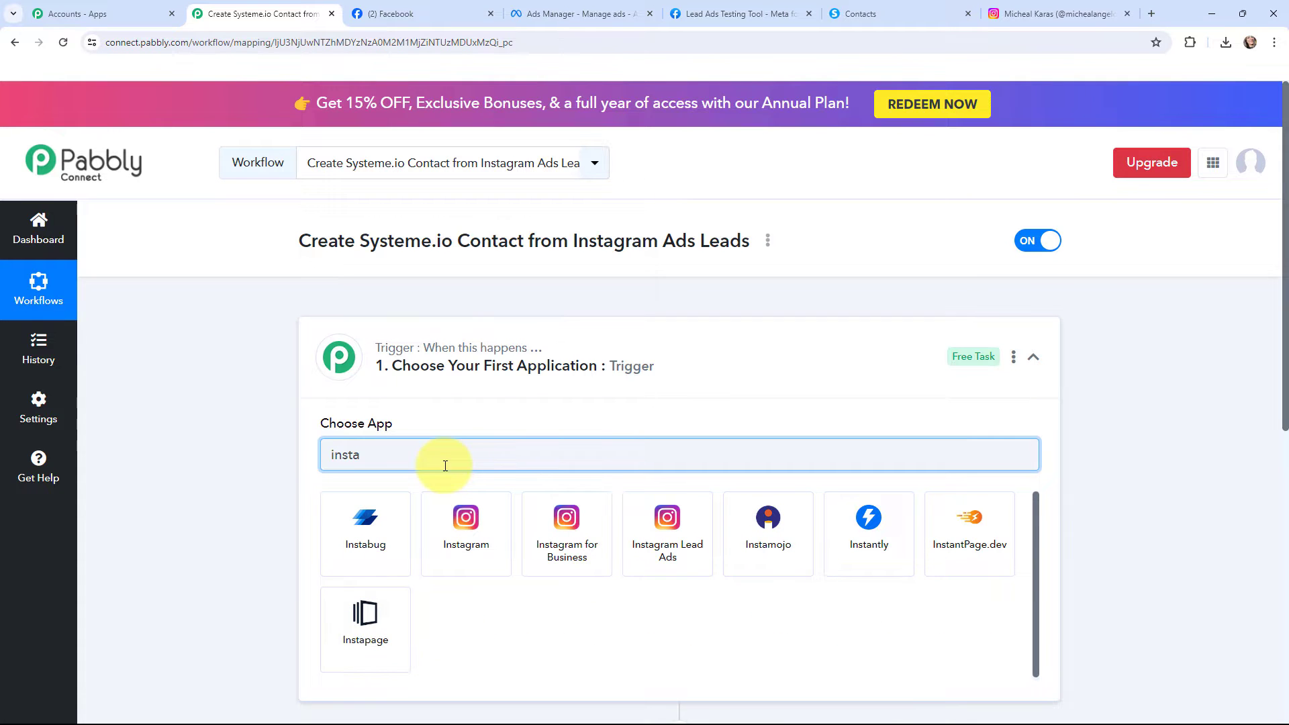
pyautogui.click(654, 521)
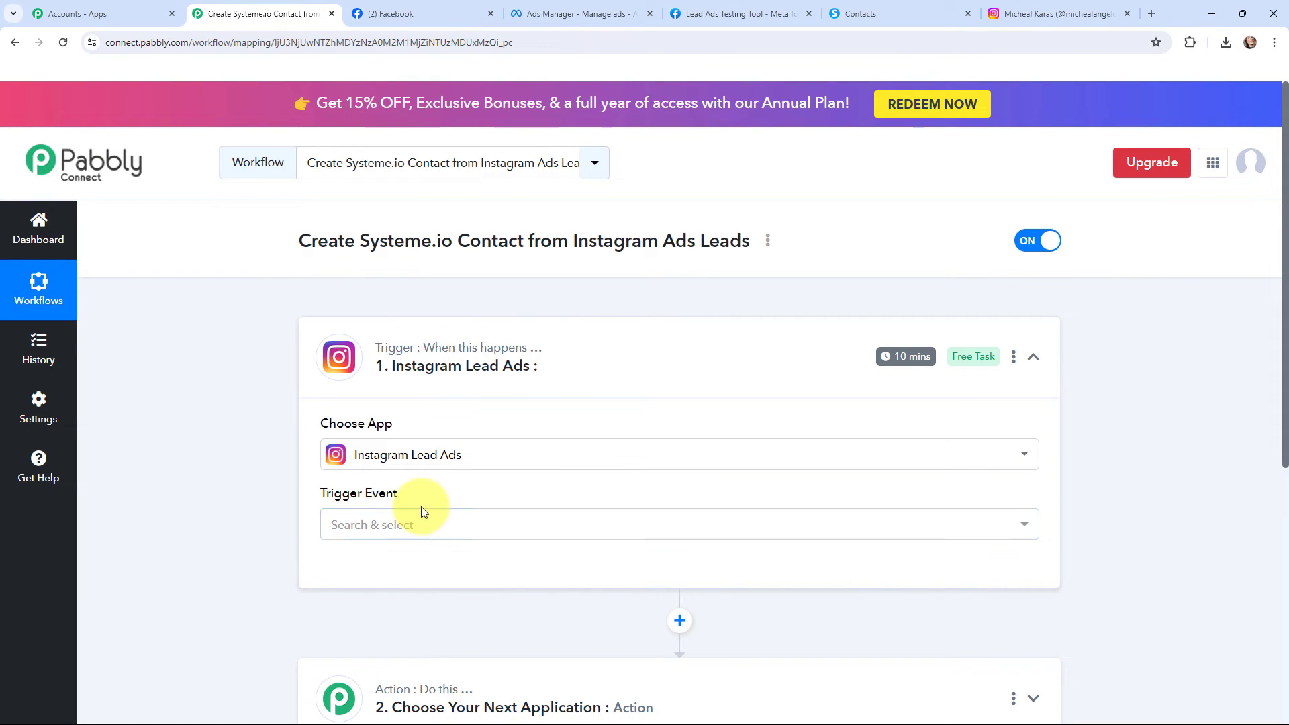
pyautogui.click(412, 525)
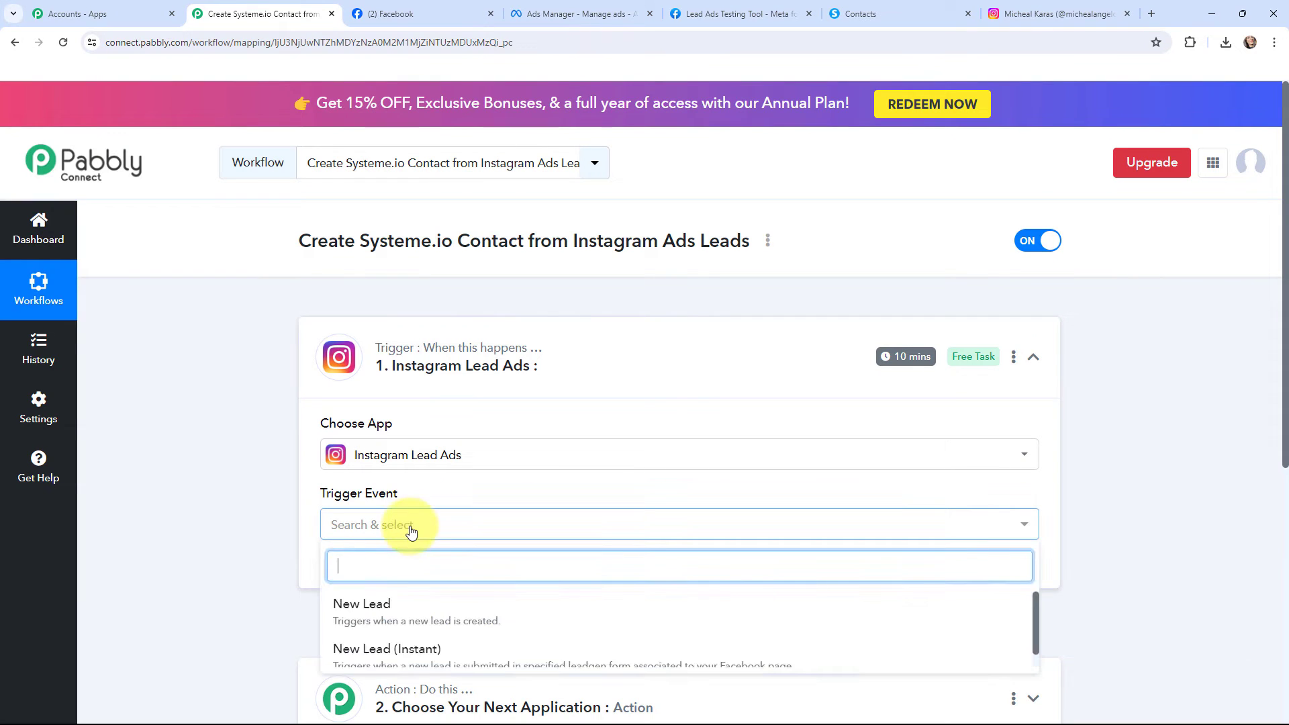
pyautogui.click(413, 641)
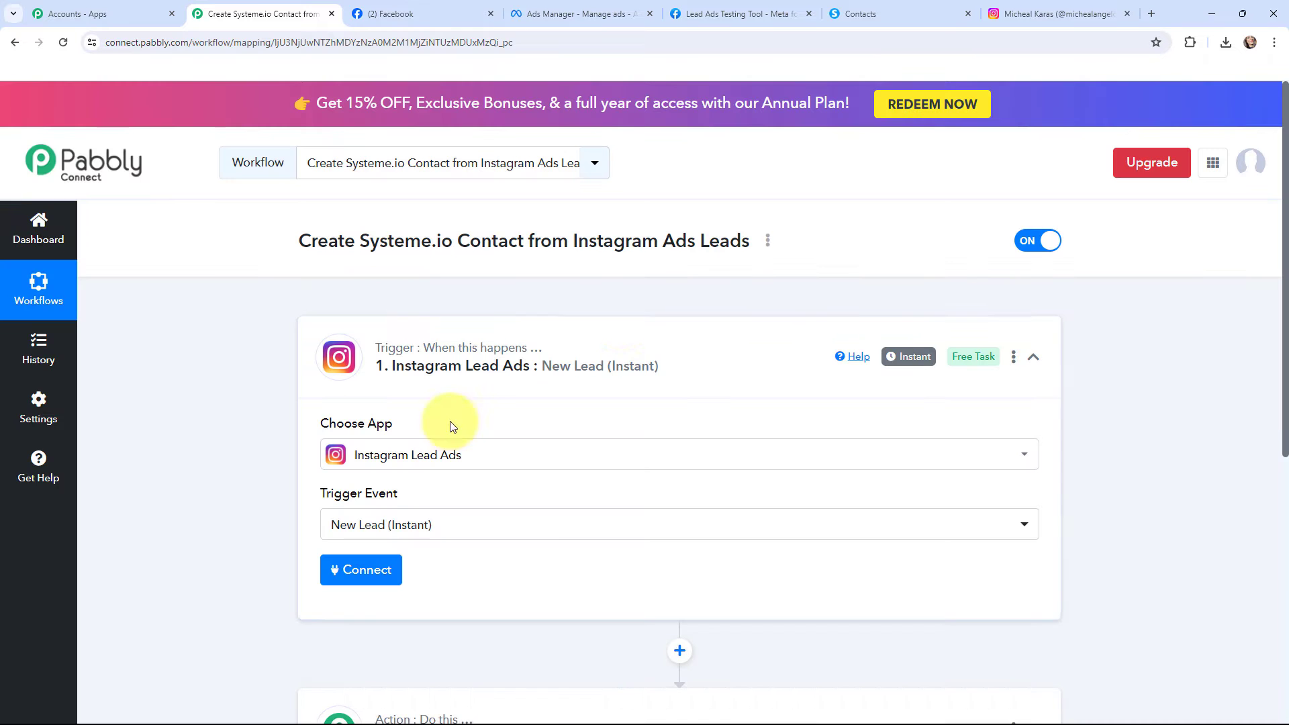
pyautogui.click(314, 360)
# Set the workflow's action to Systeme.io with the Create Contact event
pyautogui.click(331, 498)
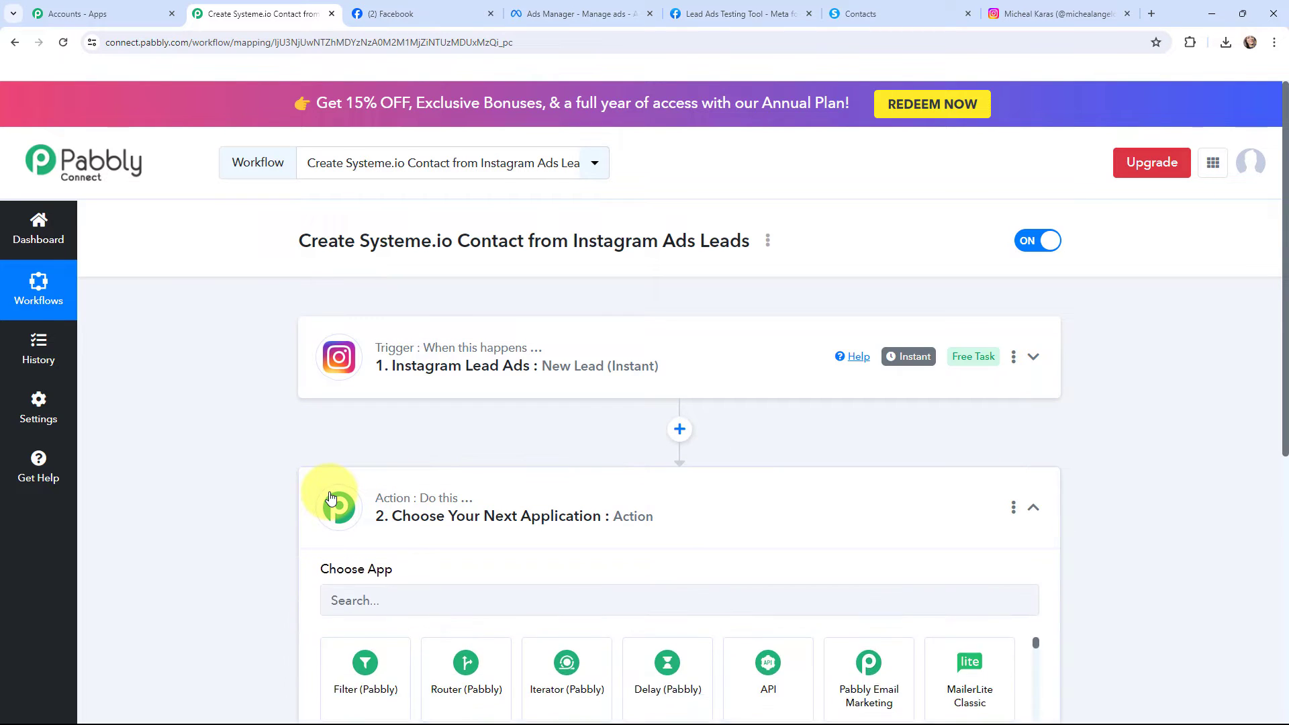
pyautogui.click(385, 377)
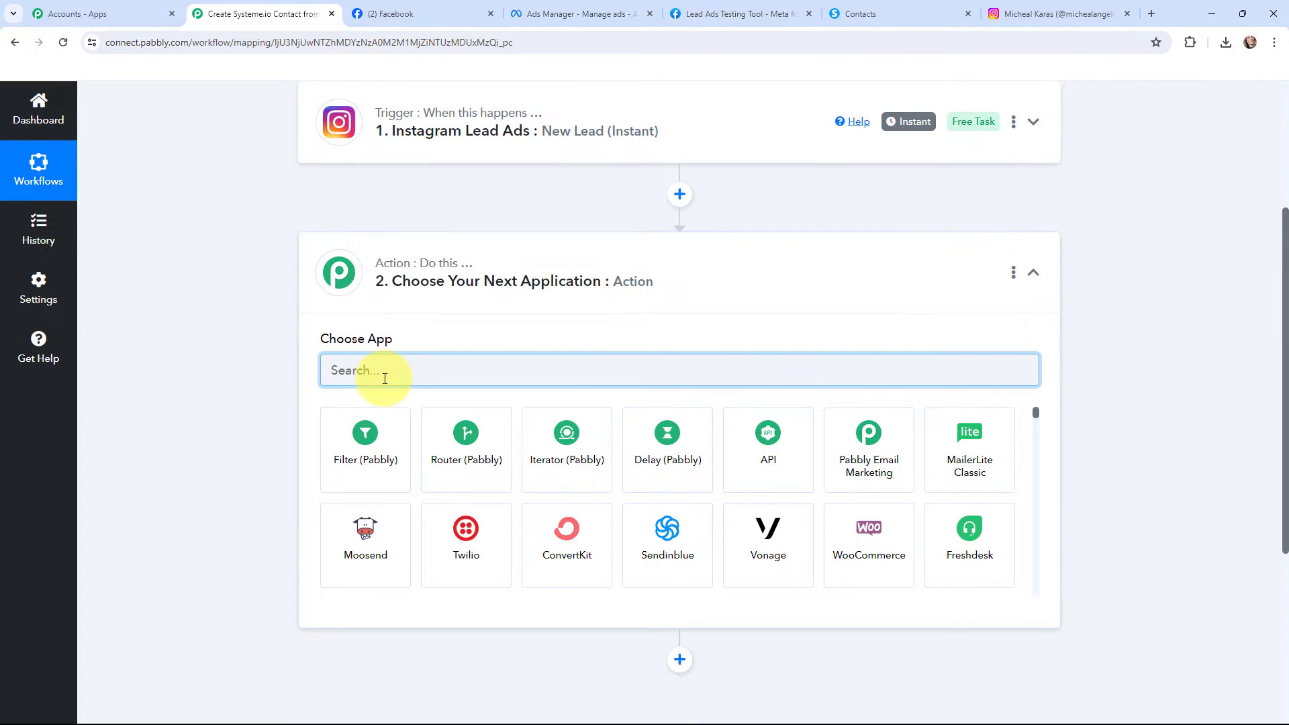
pyautogui.write('syste')
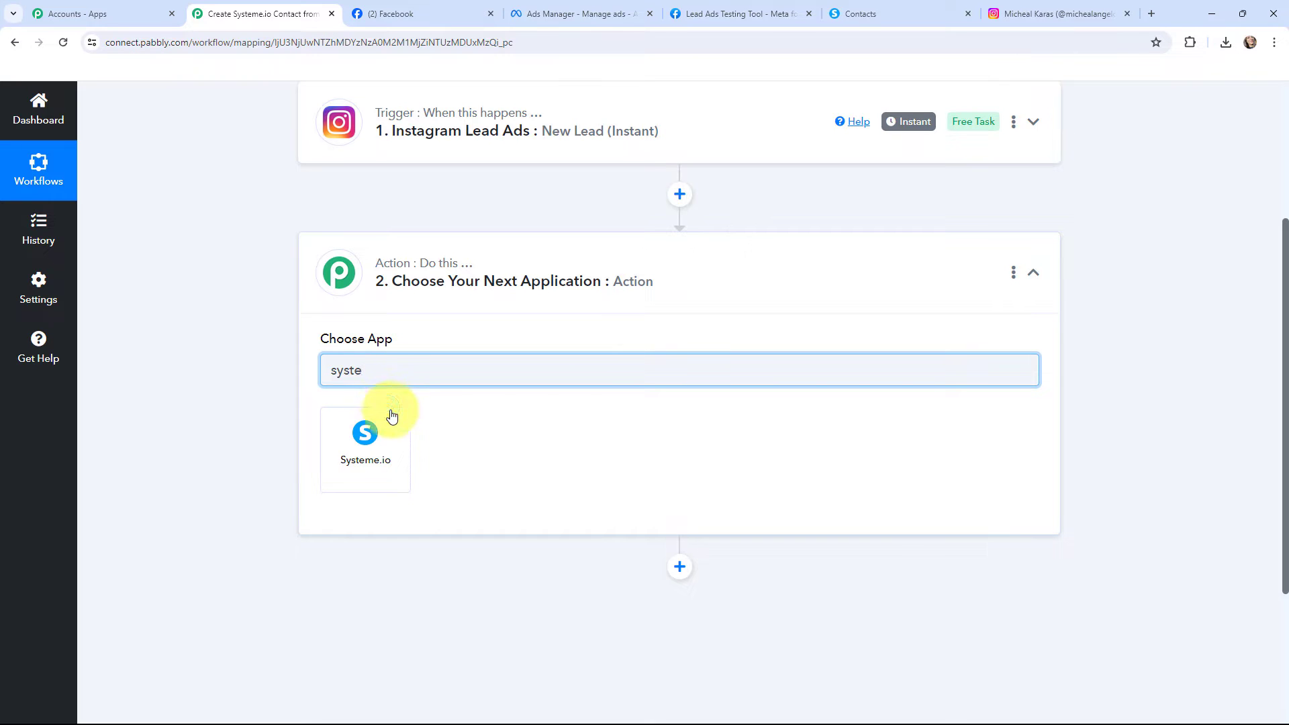
pyautogui.click(366, 436)
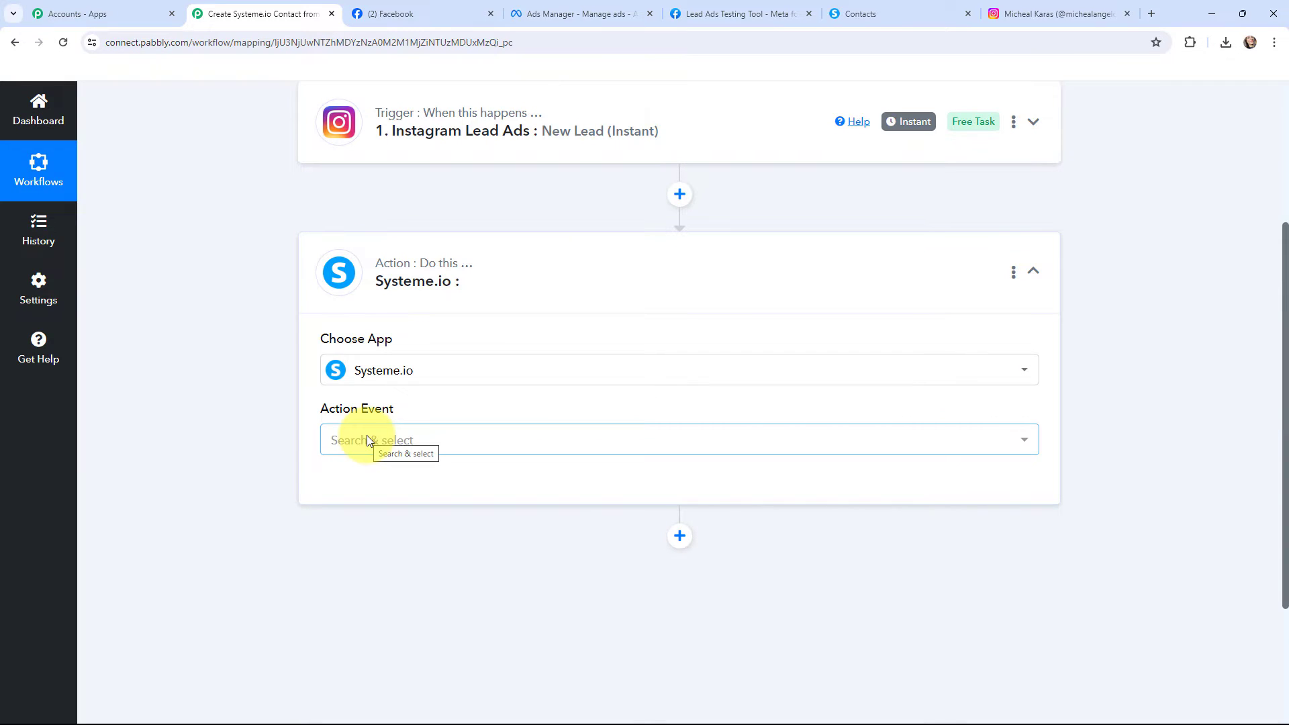
pyautogui.click(367, 438)
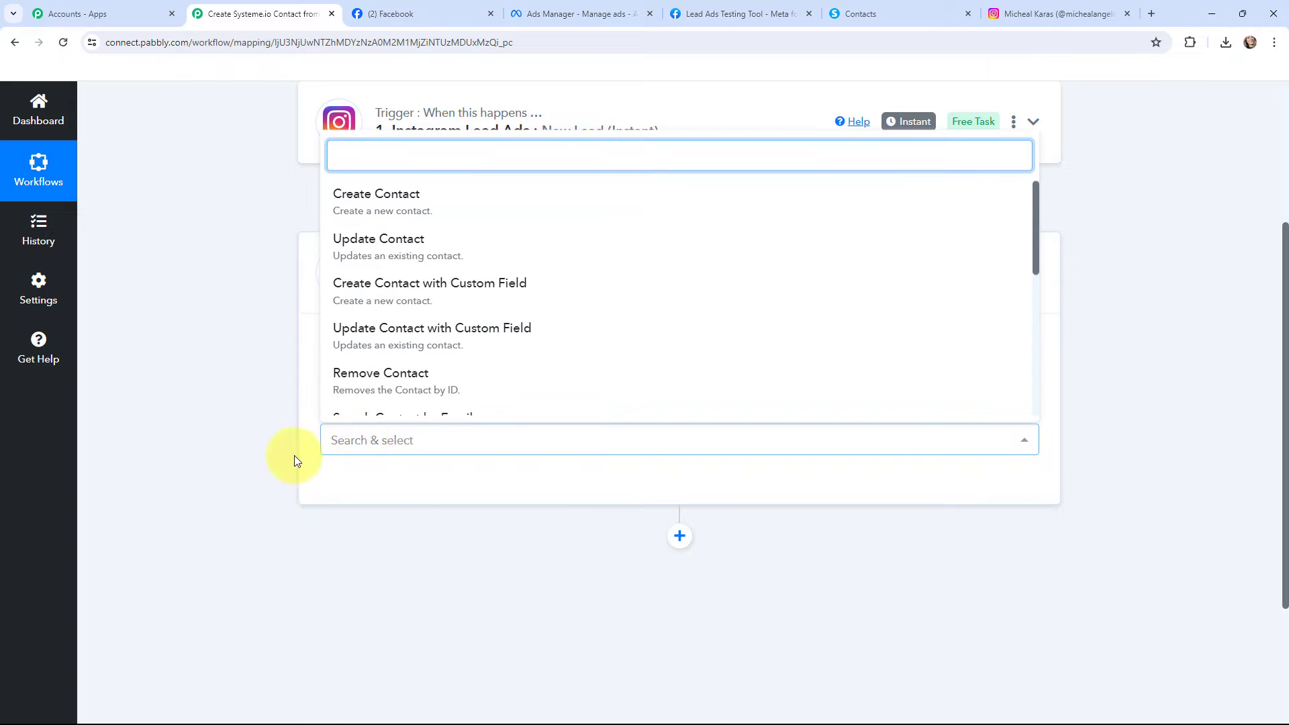
pyautogui.click(336, 201)
pyautogui.click(323, 275)
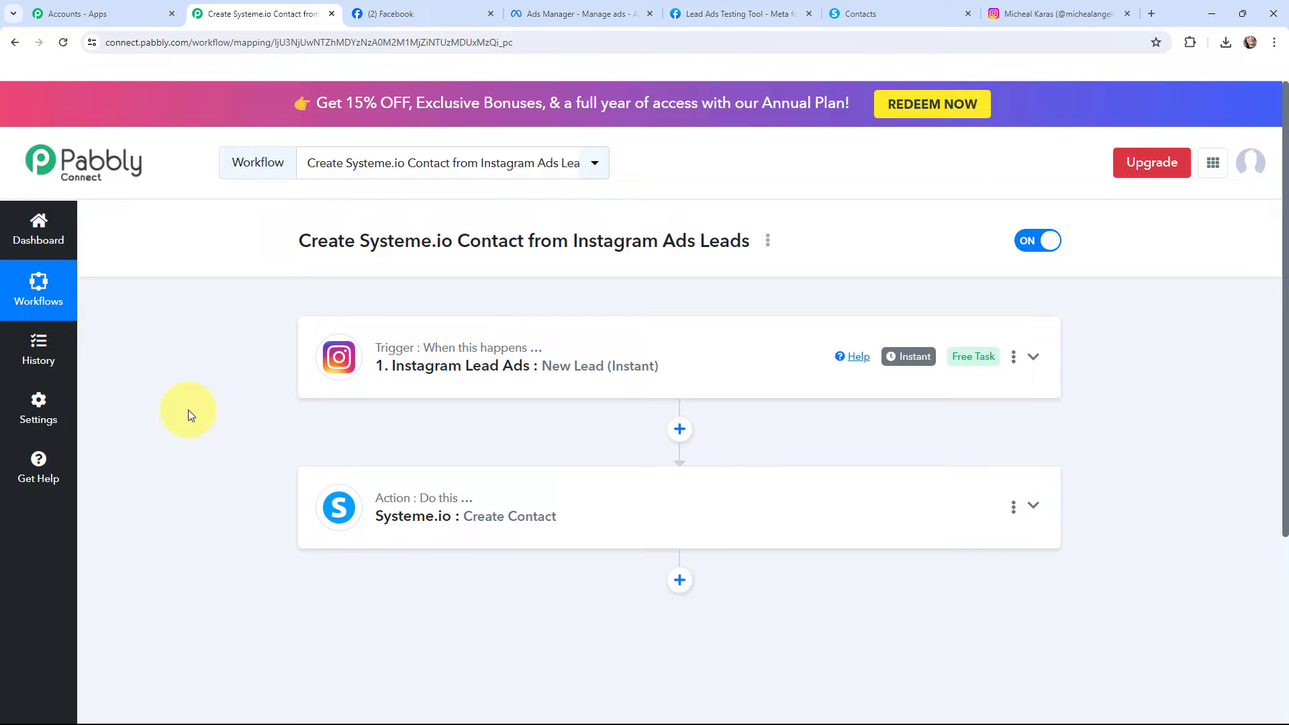
# Connect the Instagram Lead Ads trigger through a new connection named "Instagram Lead Ads #14", authorised with the Facebook account
pyautogui.click(339, 359)
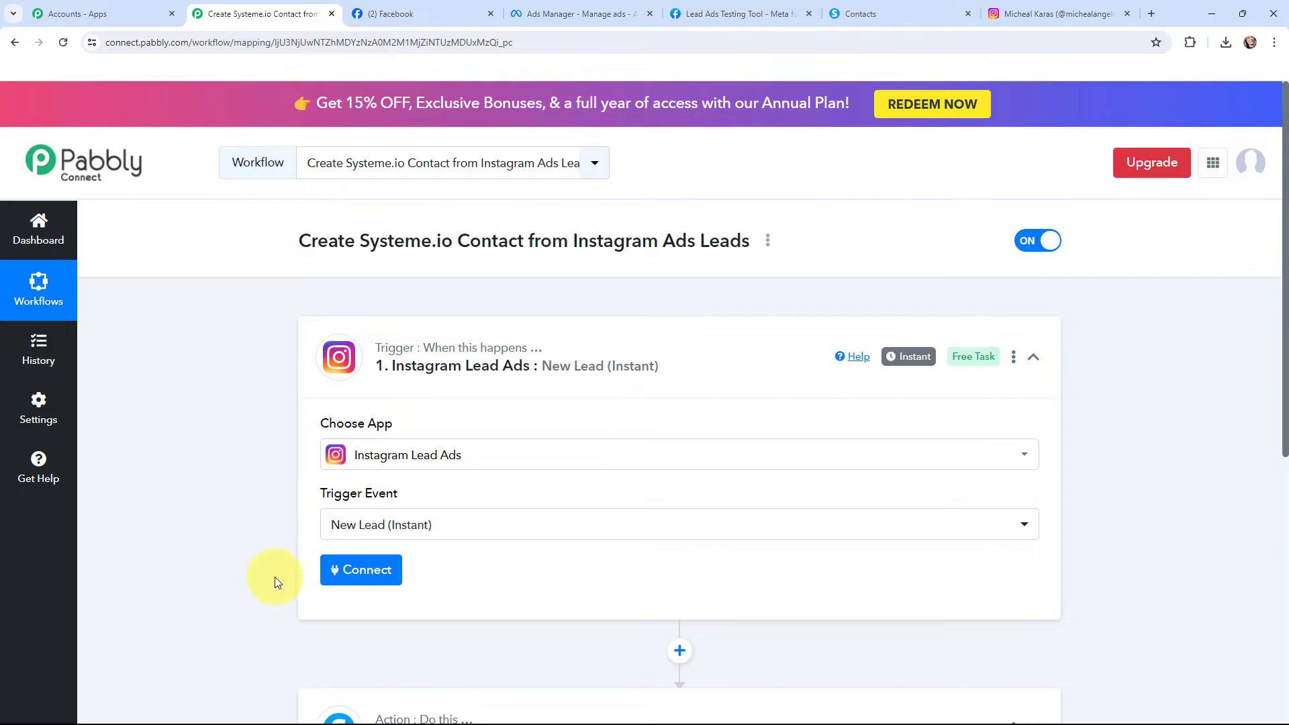
pyautogui.click(336, 575)
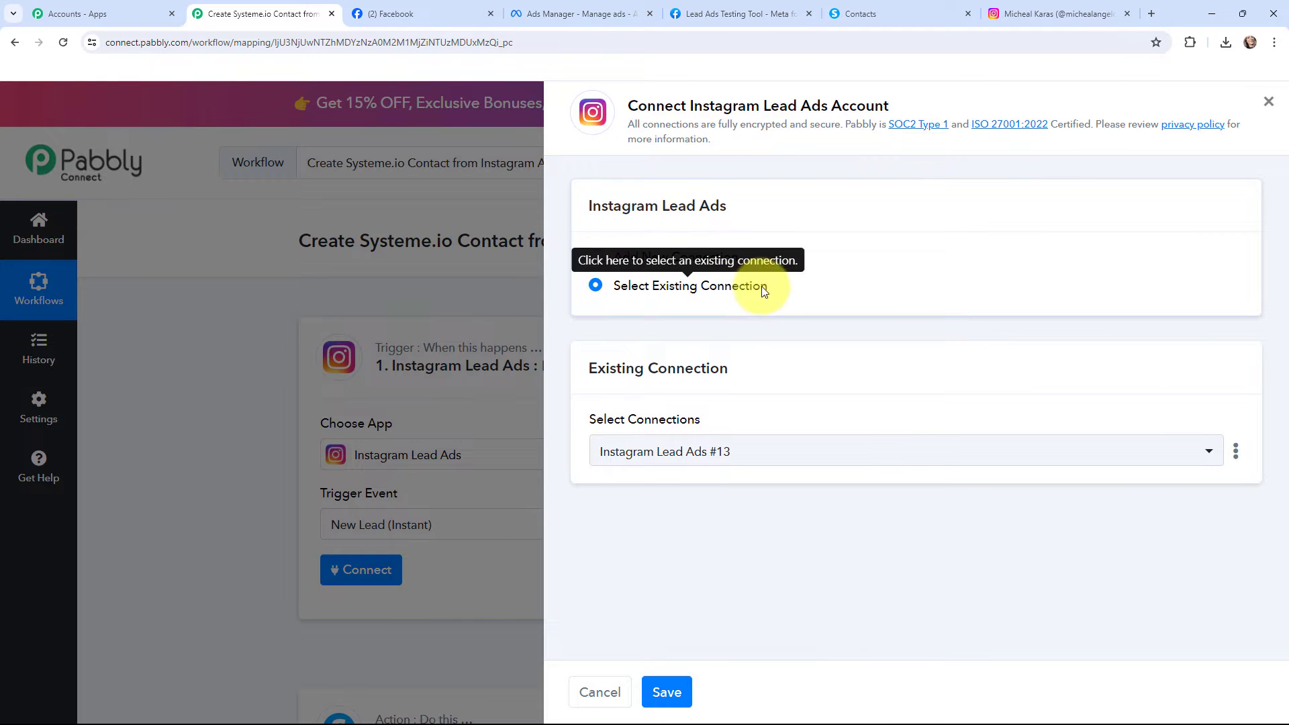
pyautogui.click(596, 257)
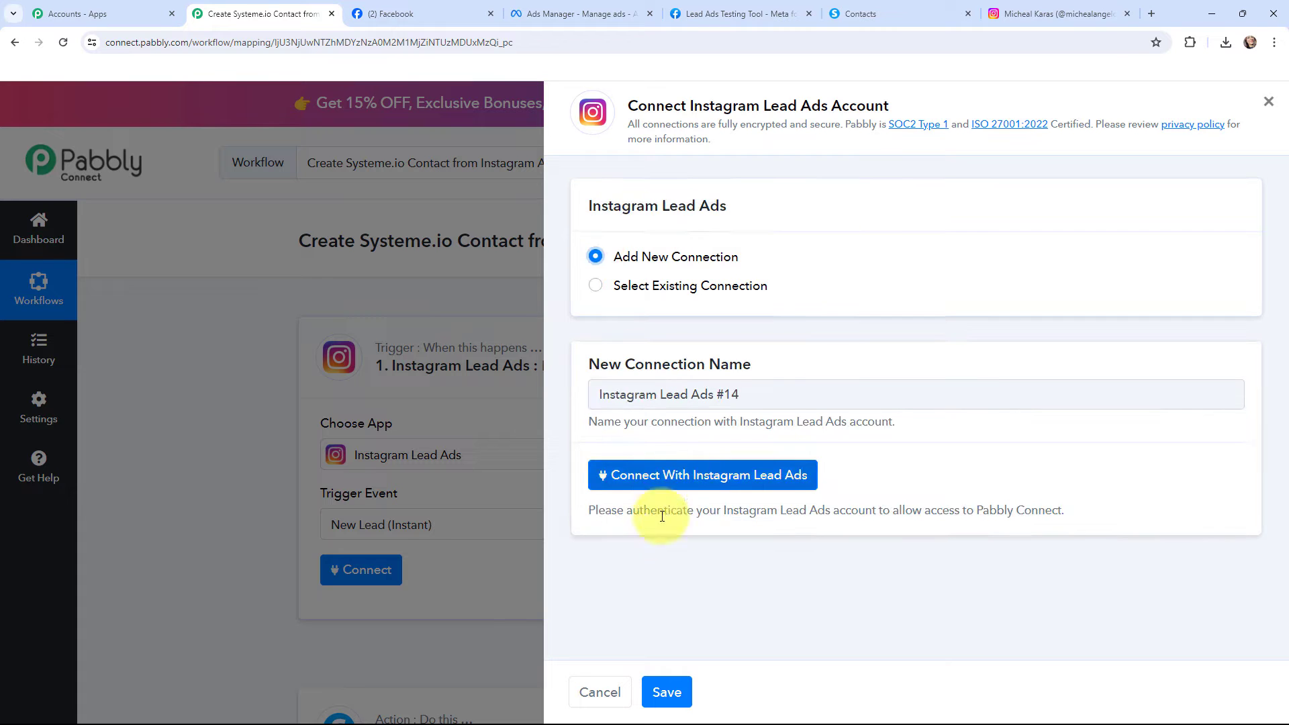
pyautogui.click(696, 476)
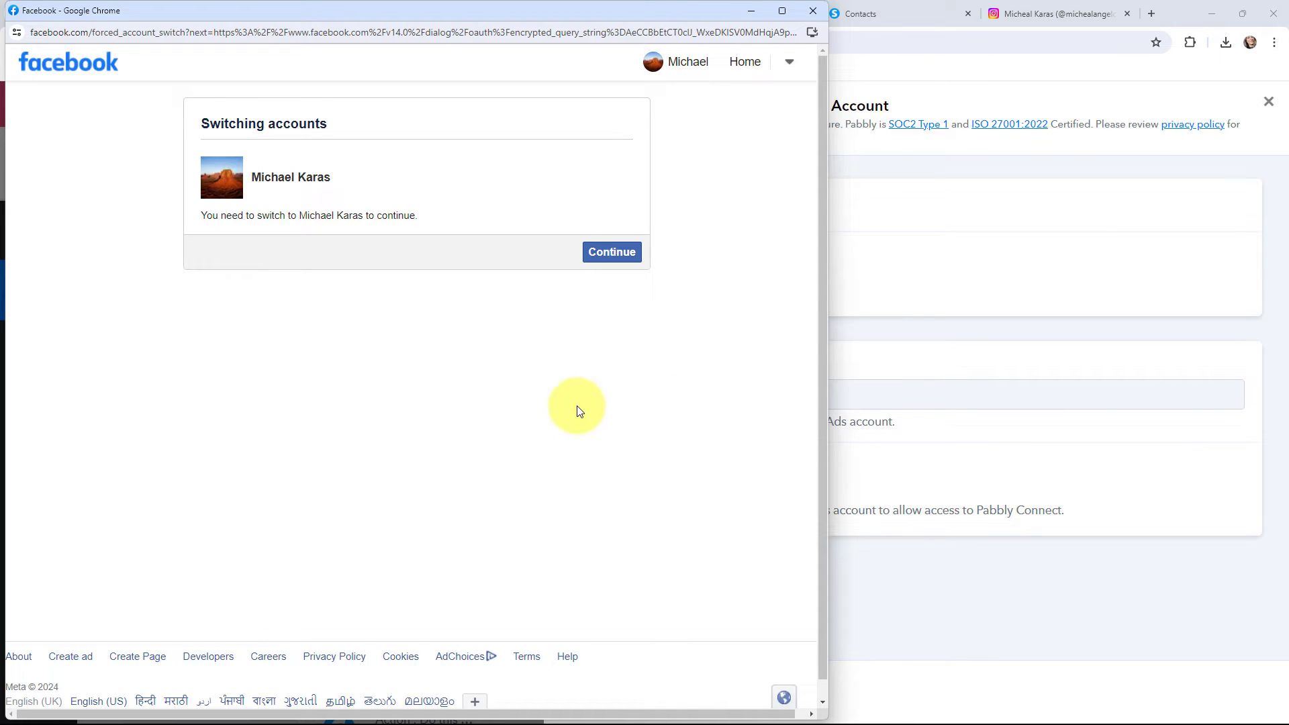
pyautogui.click(612, 252)
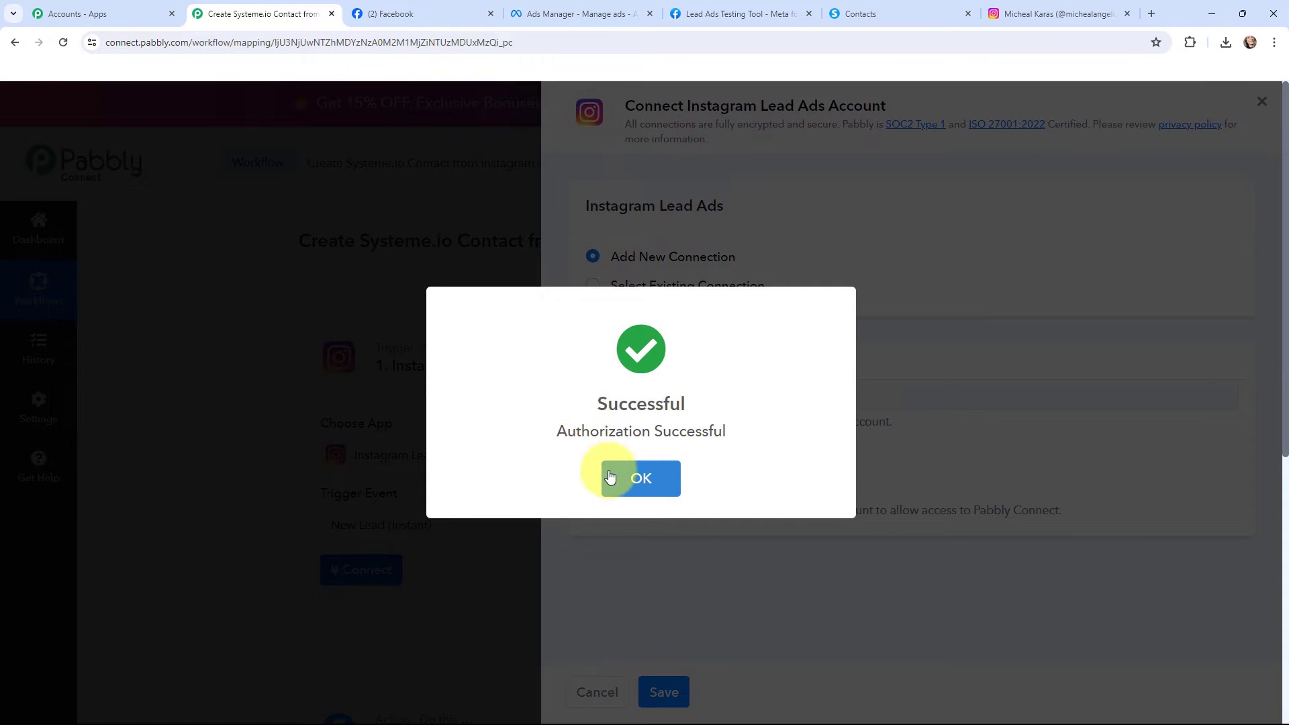
pyautogui.click(611, 475)
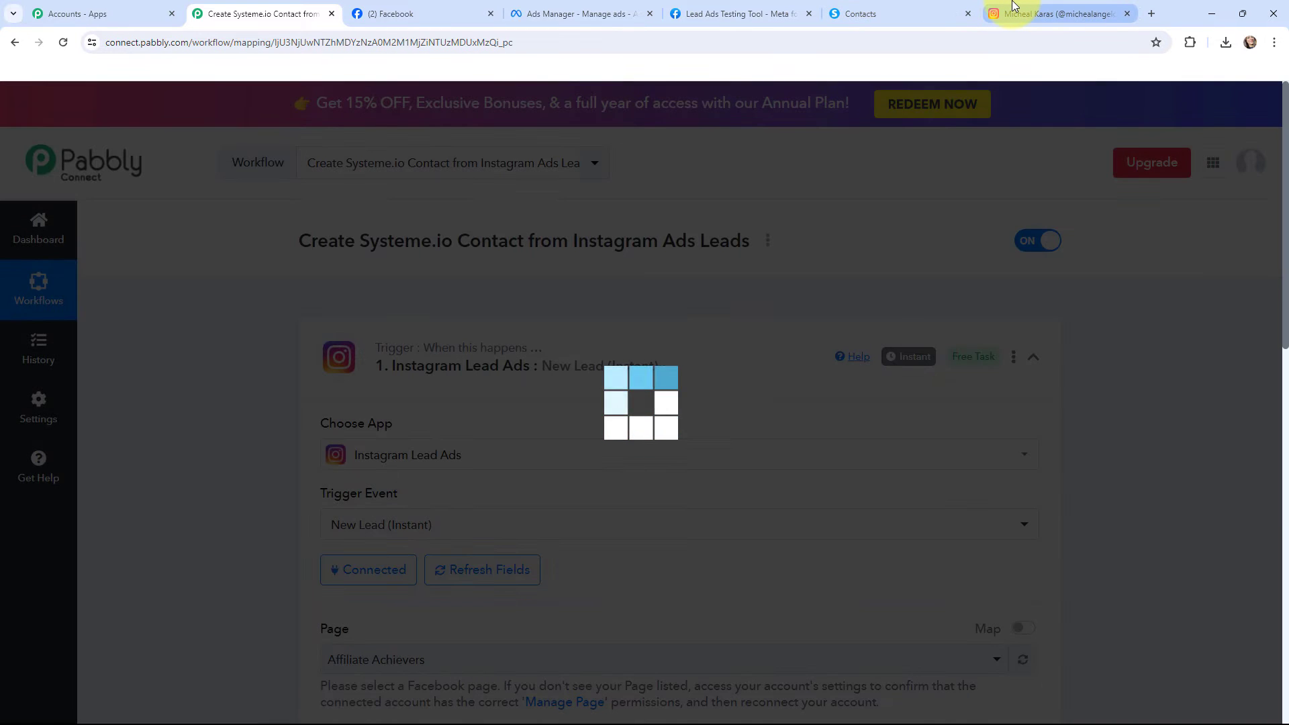
# Check in Instagram's Accounts Center which Facebook profile is linked to the Instagram account, and return to the Pabbly Connect workflow
pyautogui.click(1013, 9)
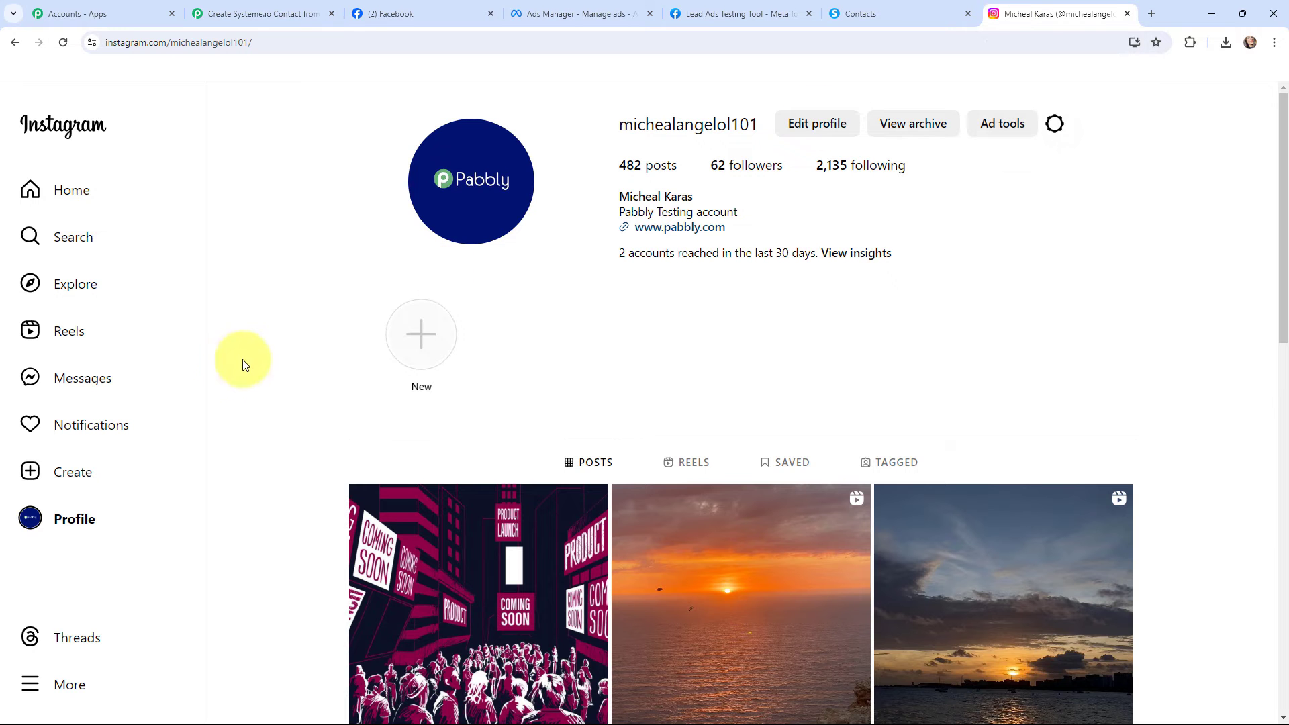
pyautogui.click(84, 689)
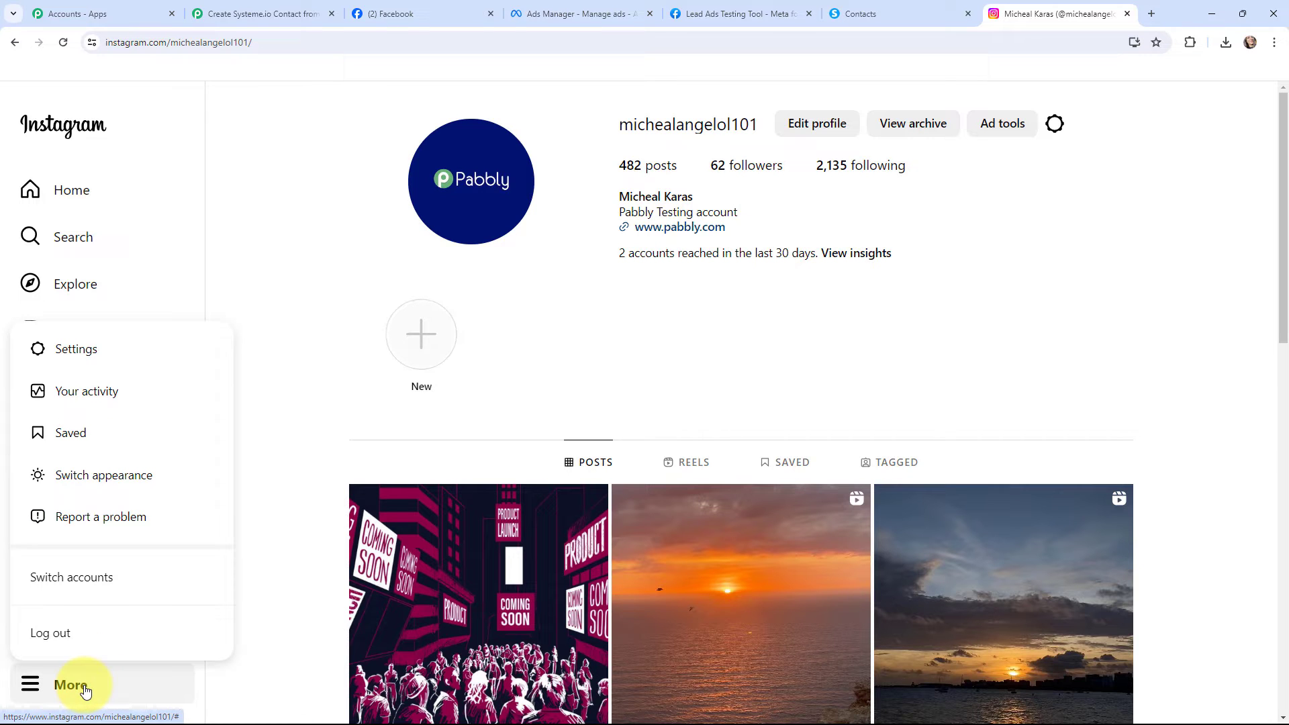
pyautogui.click(81, 349)
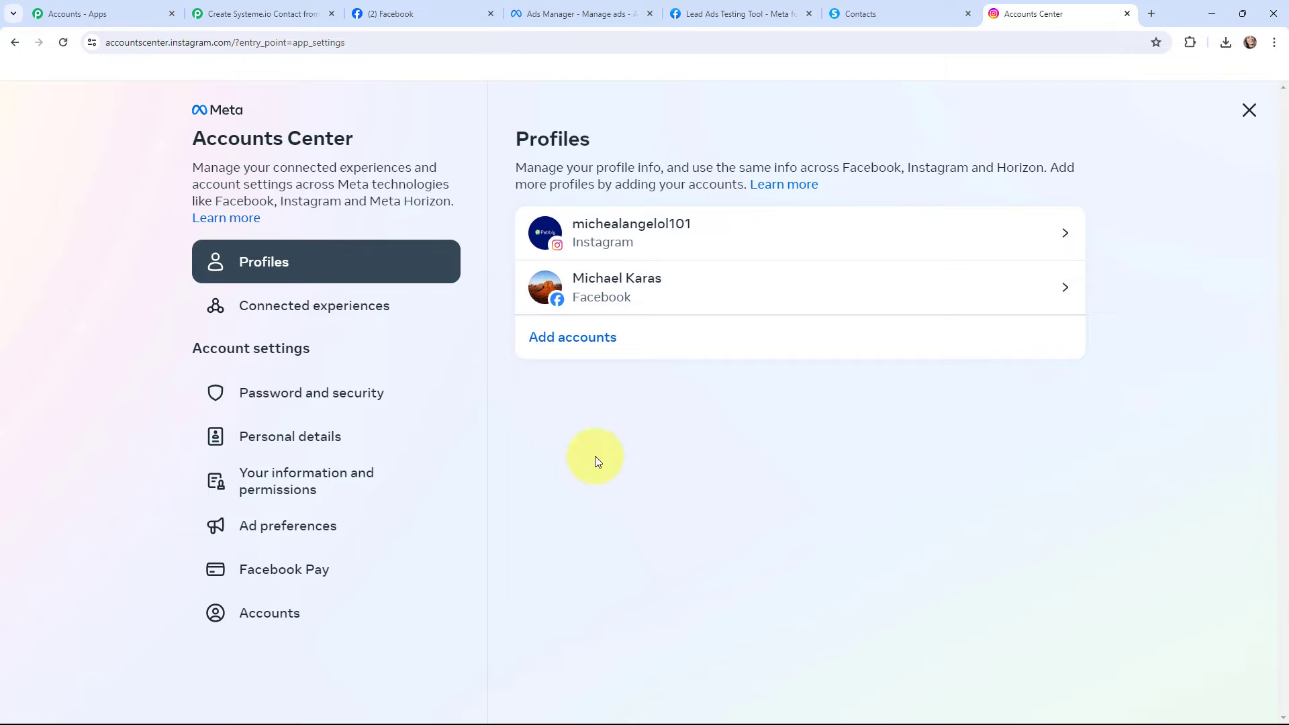
pyautogui.click(222, 14)
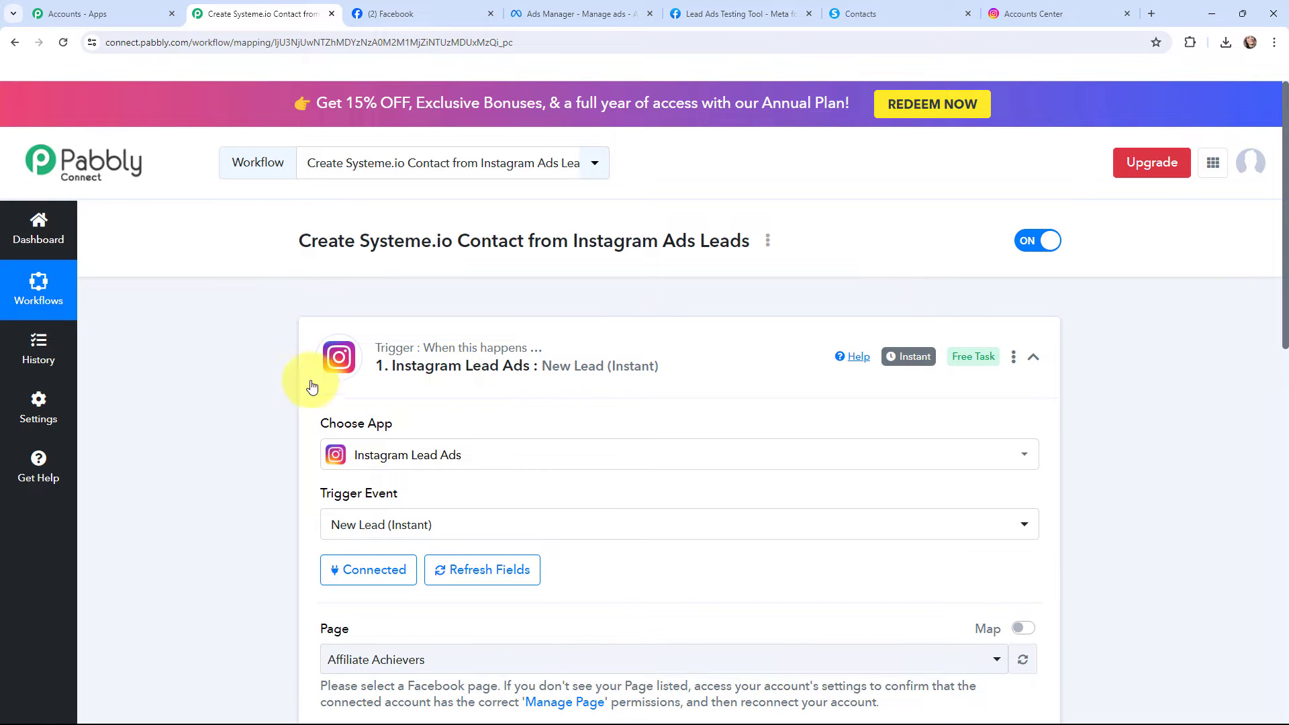
pyautogui.click(1057, 12)
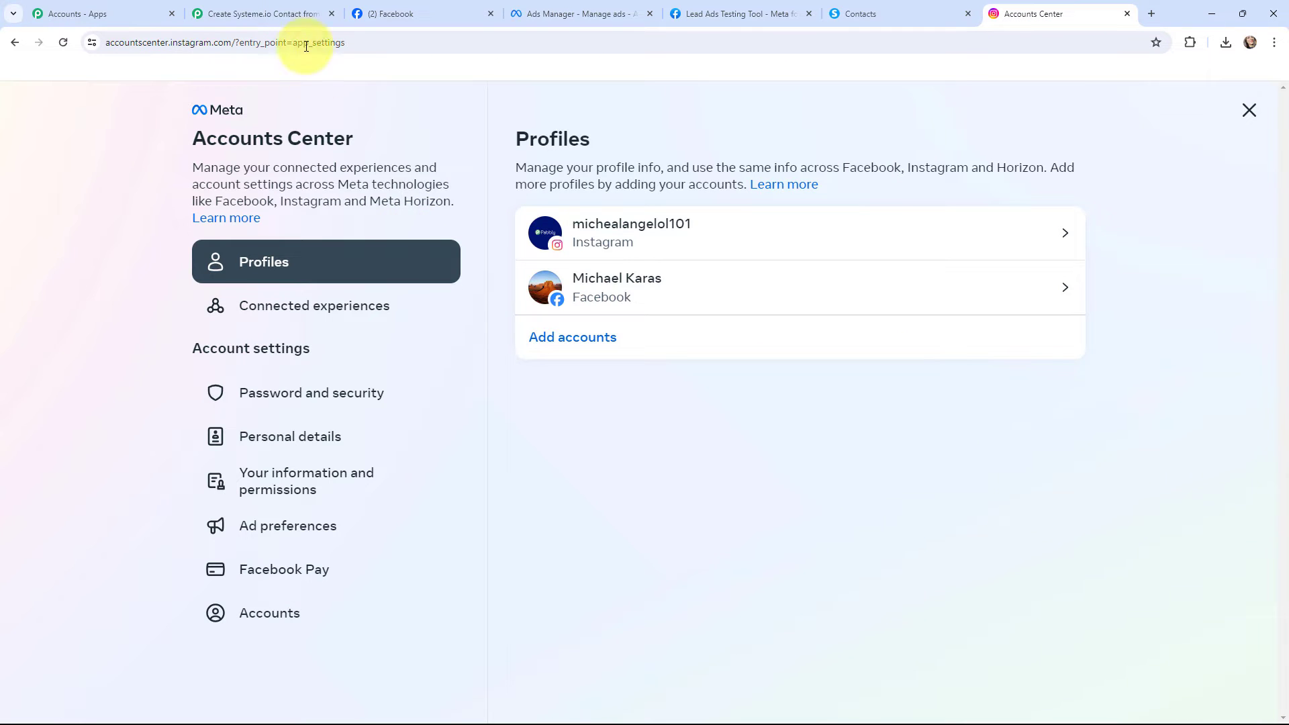
pyautogui.click(282, 13)
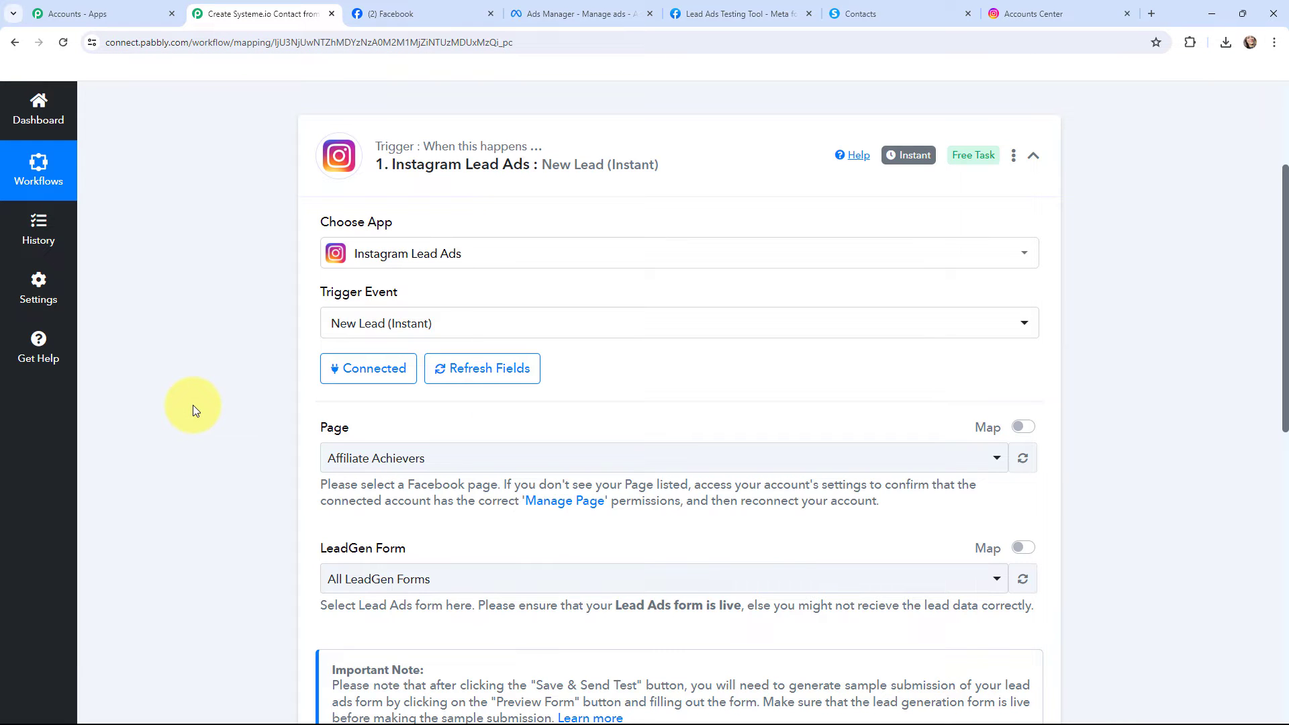
# Check the business page on Facebook and set the trigger's Page to Peak Performance Physio in Pabbly Connect
pyautogui.click(402, 13)
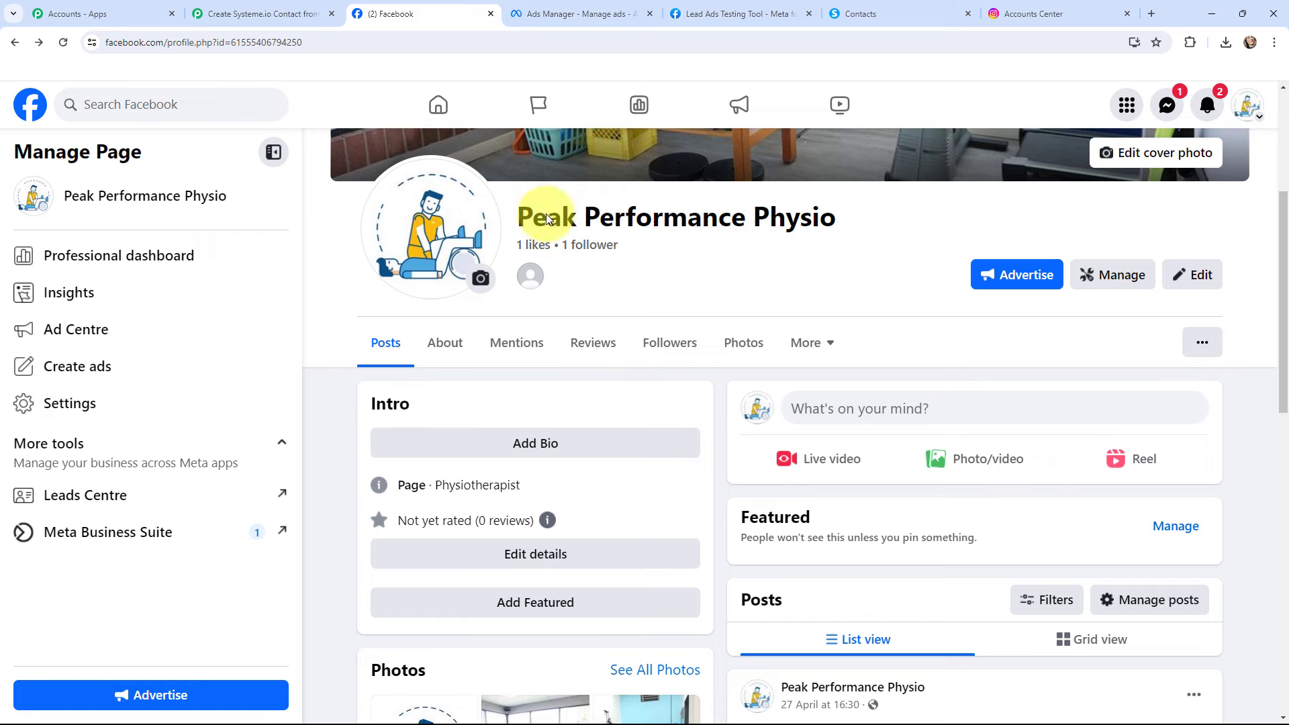
pyautogui.scroll(4, 594, 326)
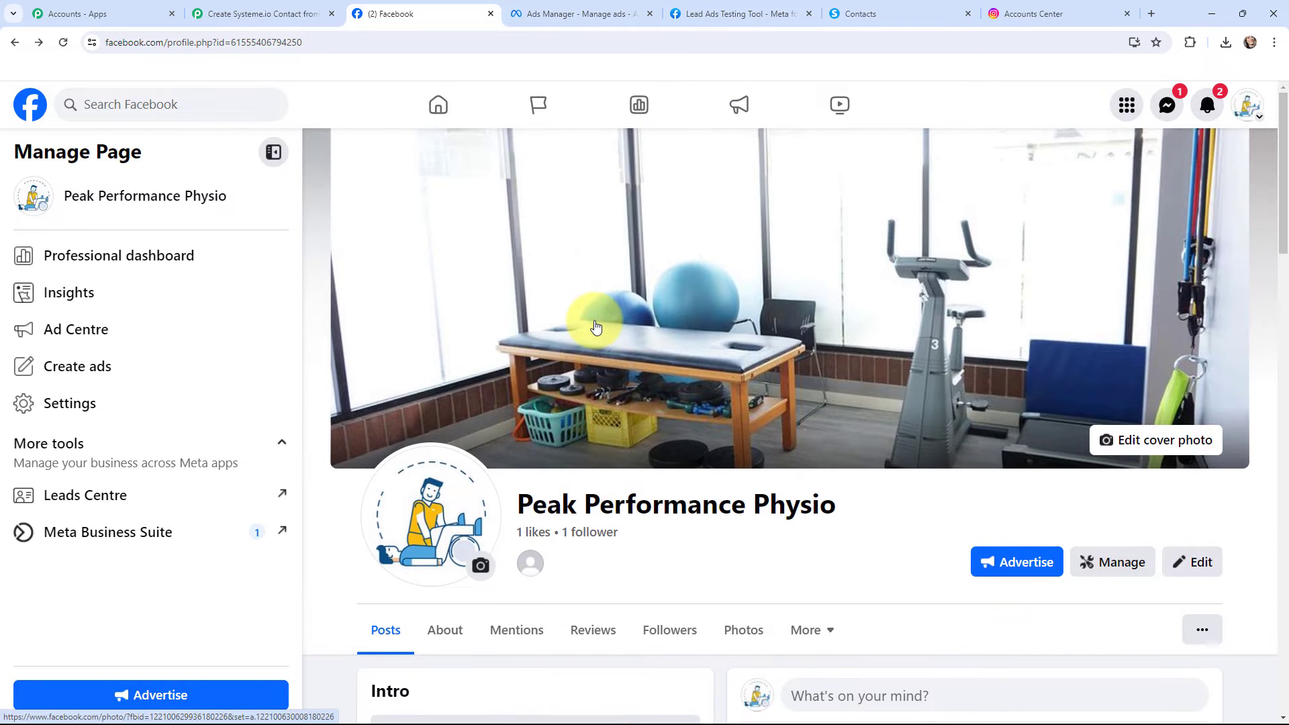
pyautogui.click(255, 13)
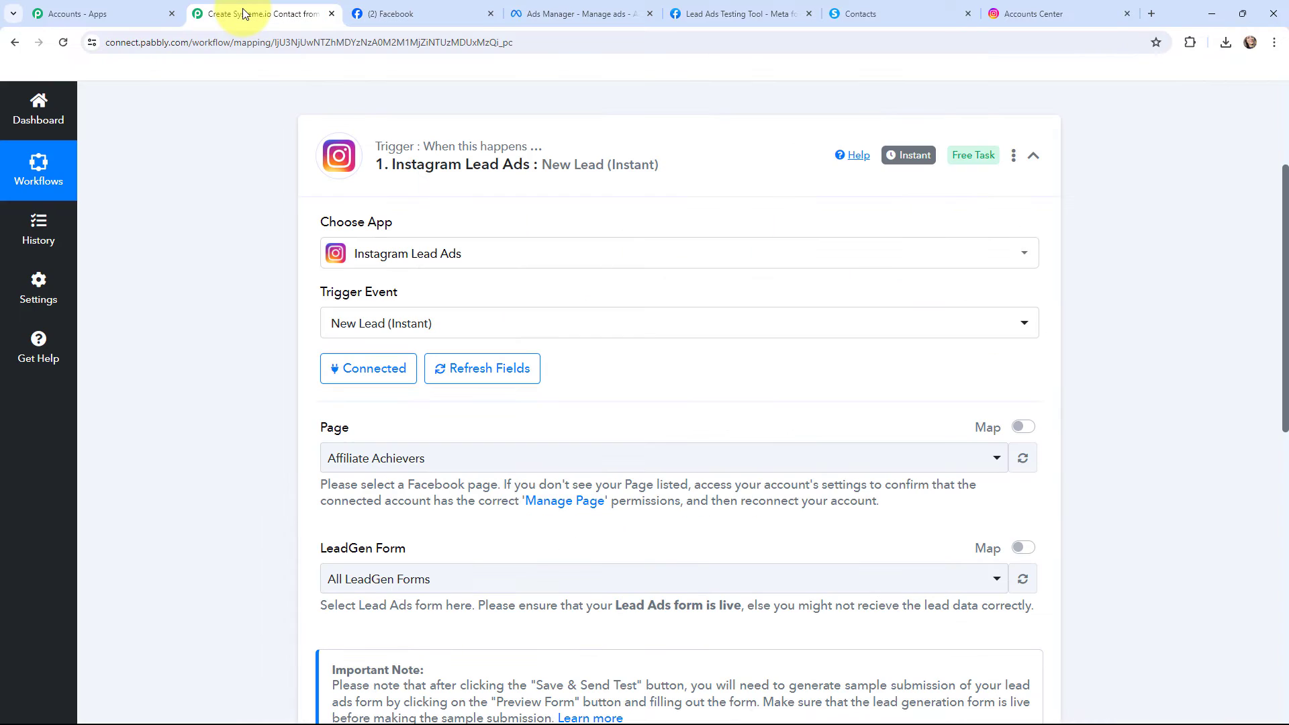
pyautogui.click(437, 459)
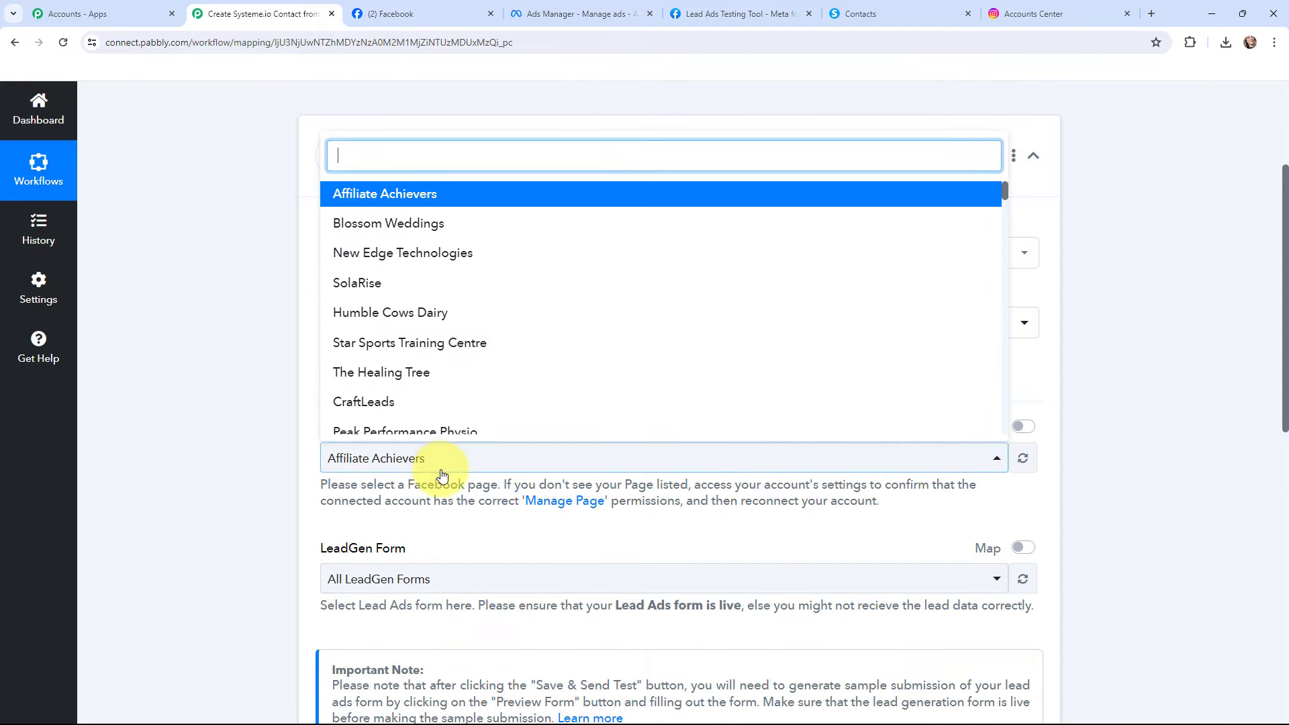
pyautogui.click(445, 433)
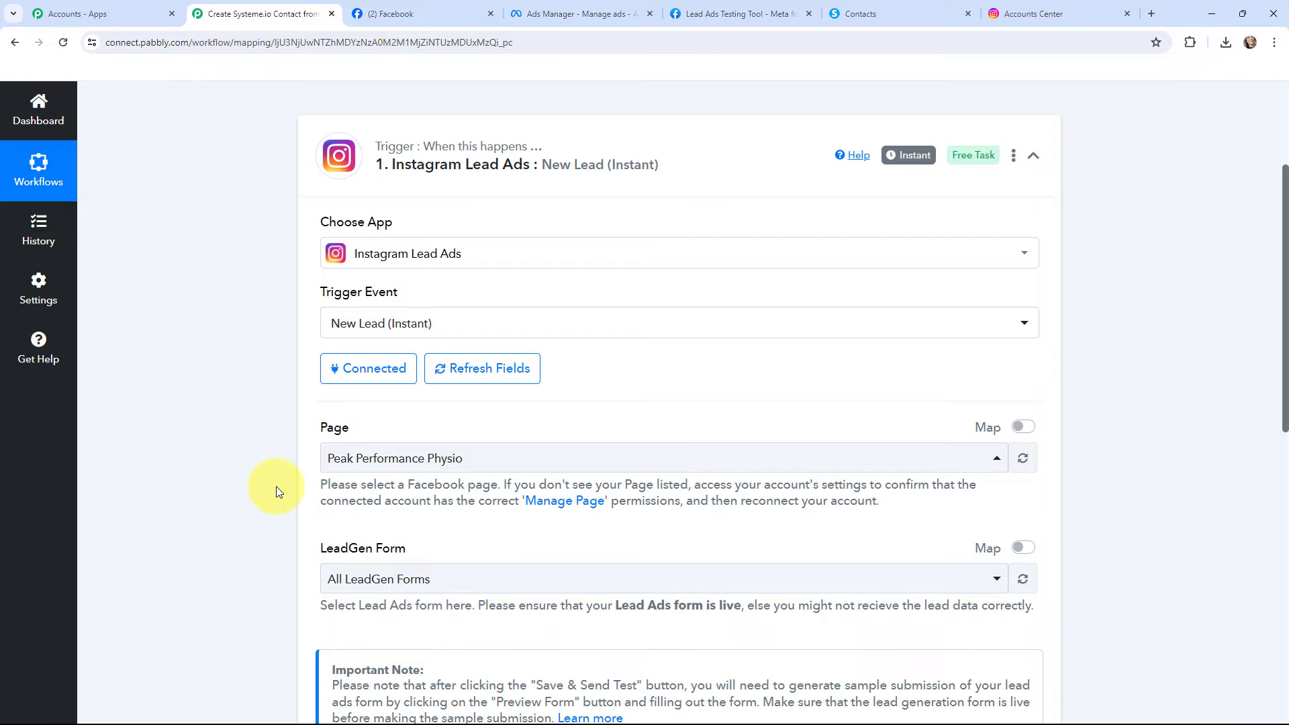
# Check the form used by the New Leads ad in Ads Manager and set the trigger's LeadGen Form to Instagram Lead Ads-copy
pyautogui.click(576, 15)
pyautogui.scroll(-6, 625, 273)
pyautogui.scroll(-15, 623, 271)
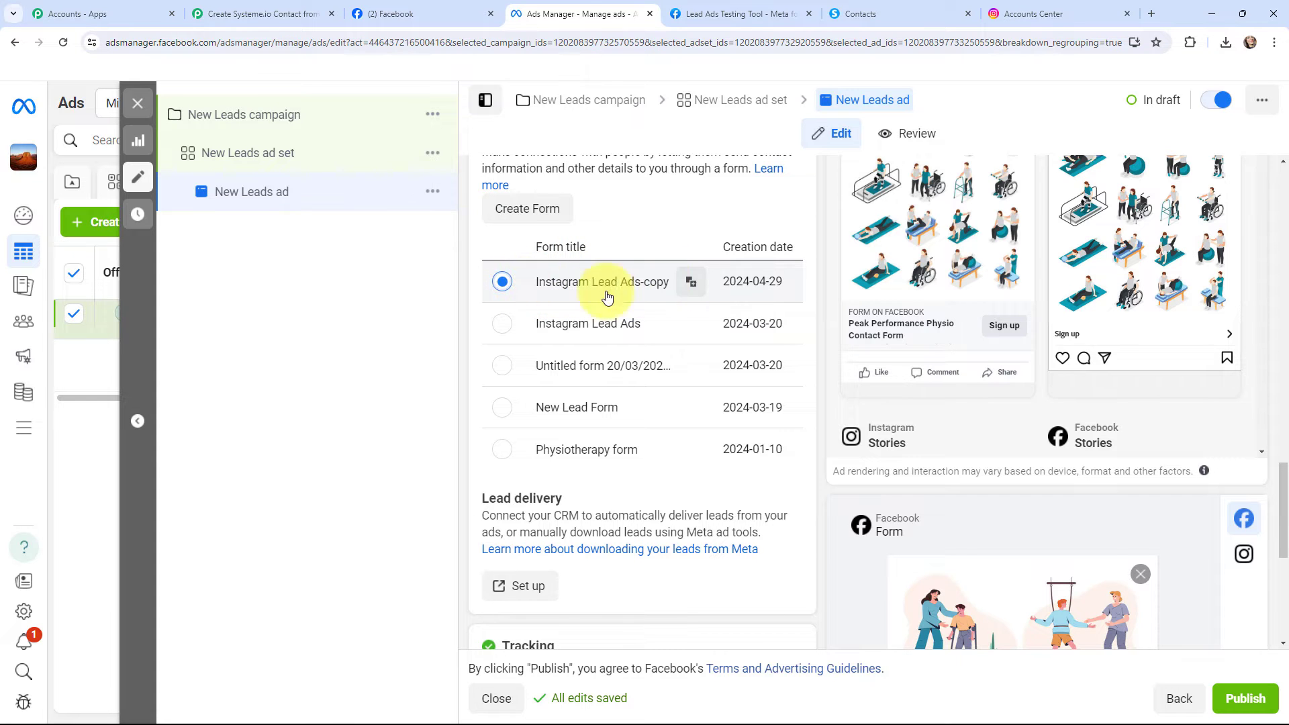
pyautogui.click(259, 14)
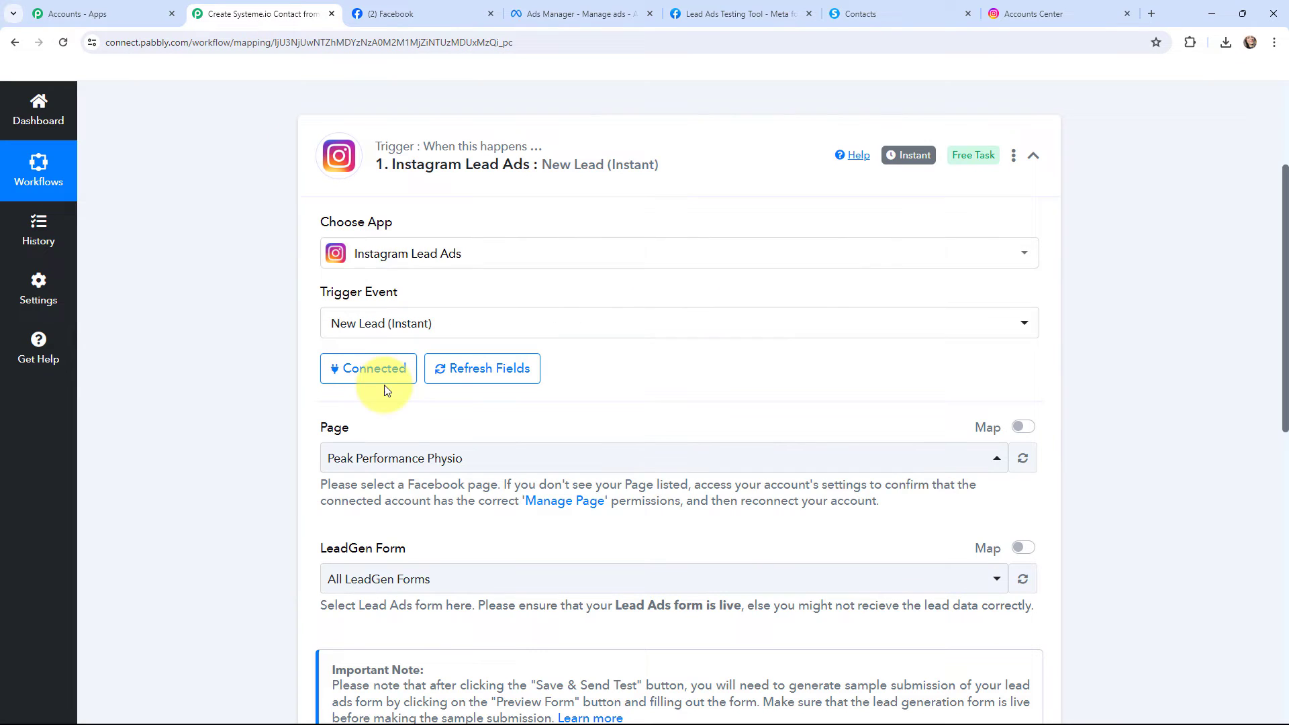
pyautogui.click(417, 580)
pyautogui.click(410, 425)
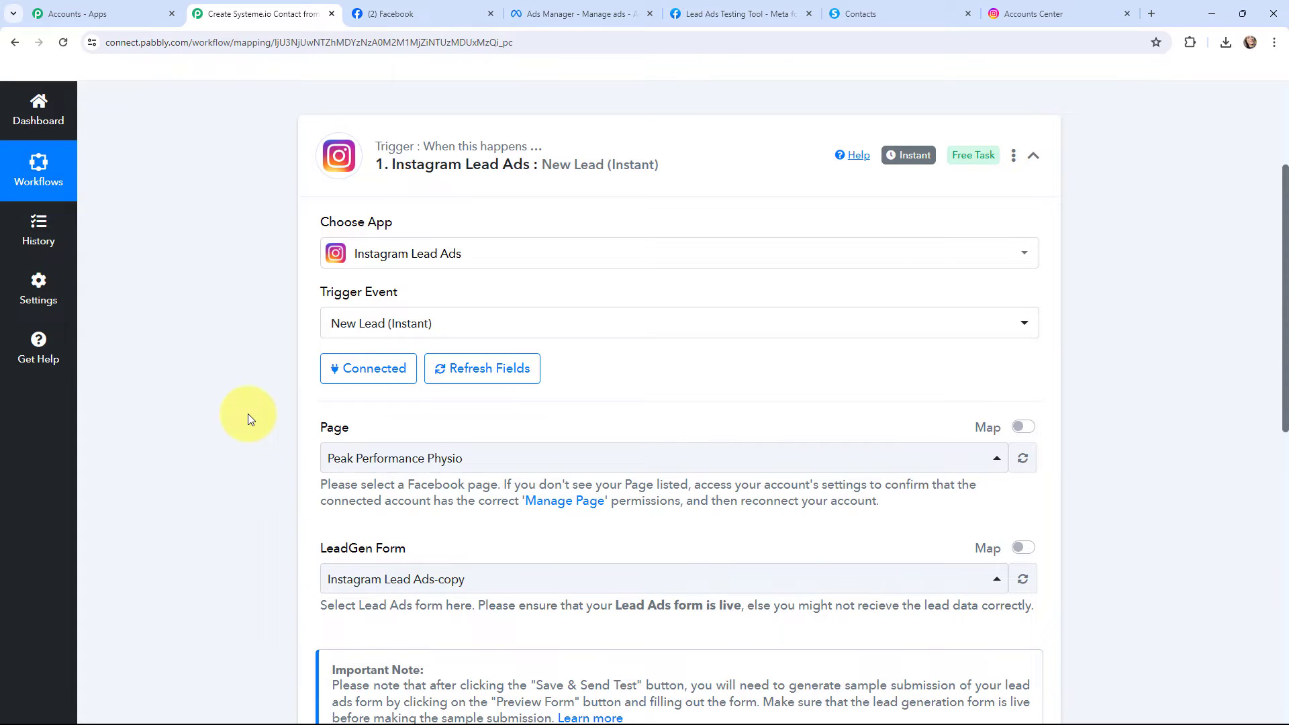
# Search the web for "meta for developers" in a new tab and open that site's Lead Ads RTU Debug Tool
pyautogui.scroll(-2, 248, 414)
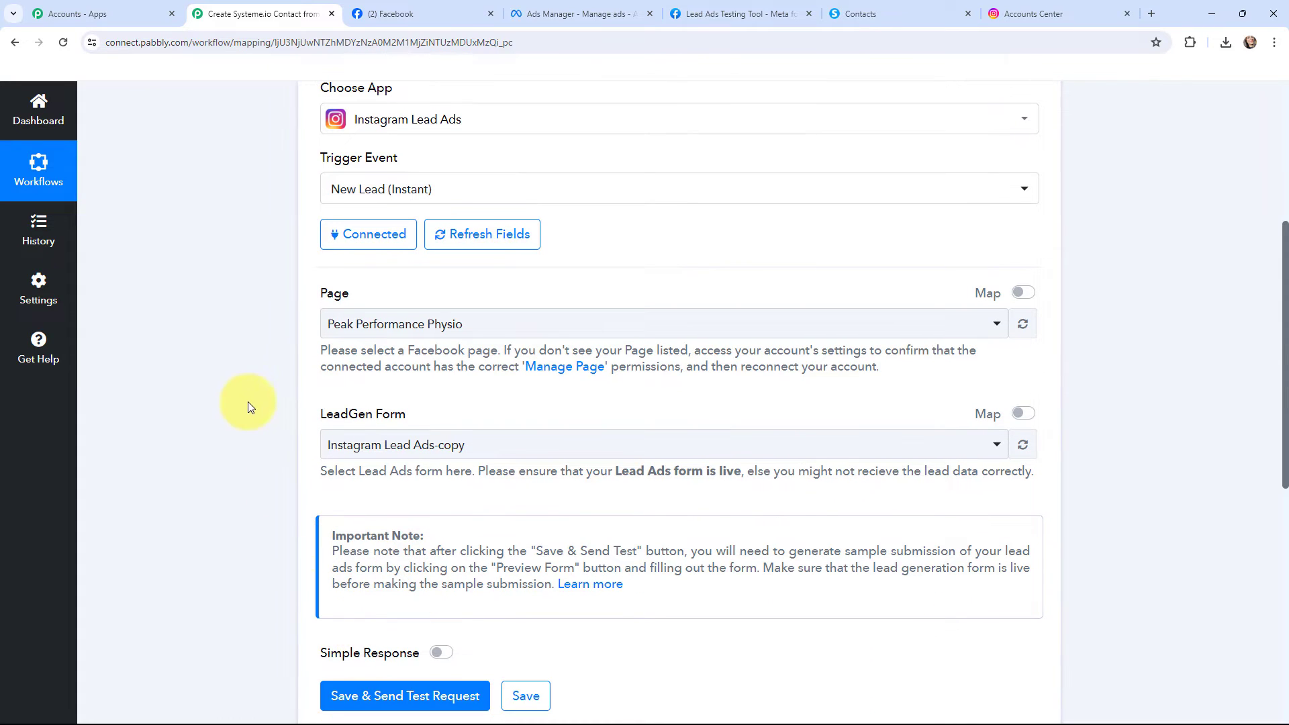
pyautogui.click(552, 9)
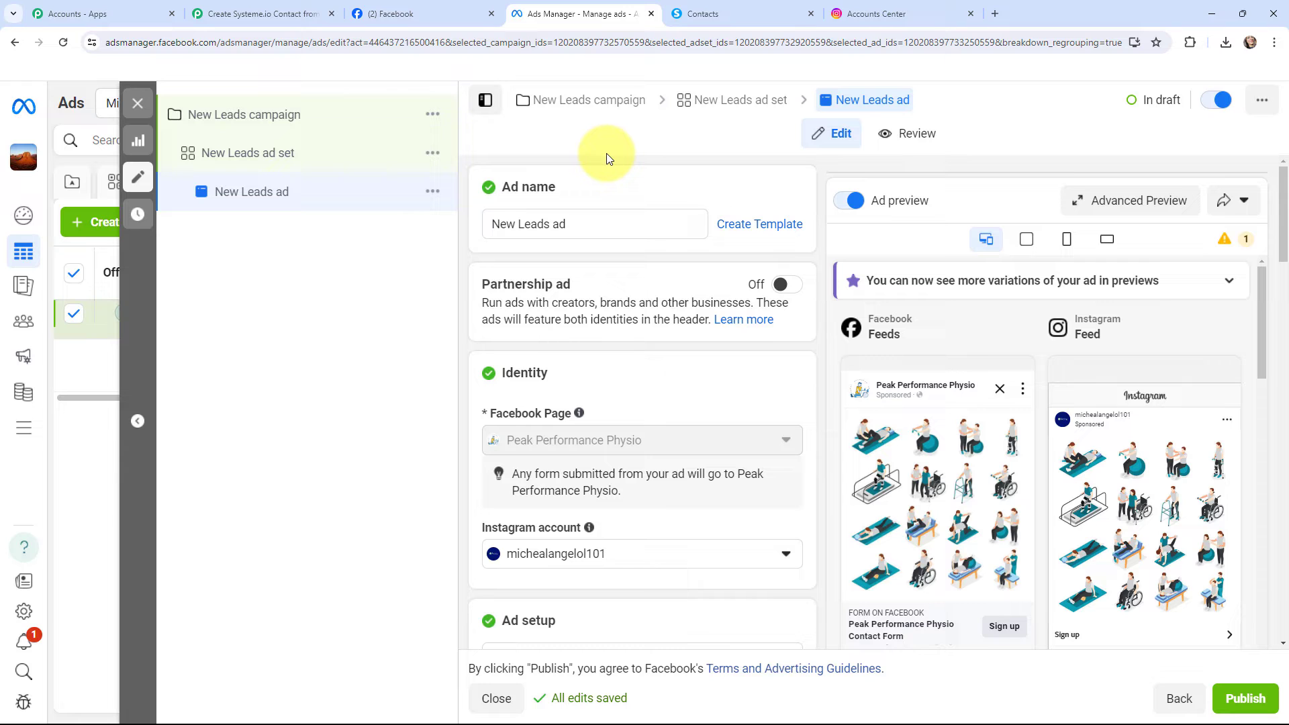
pyautogui.click(992, 15)
pyautogui.write('met')
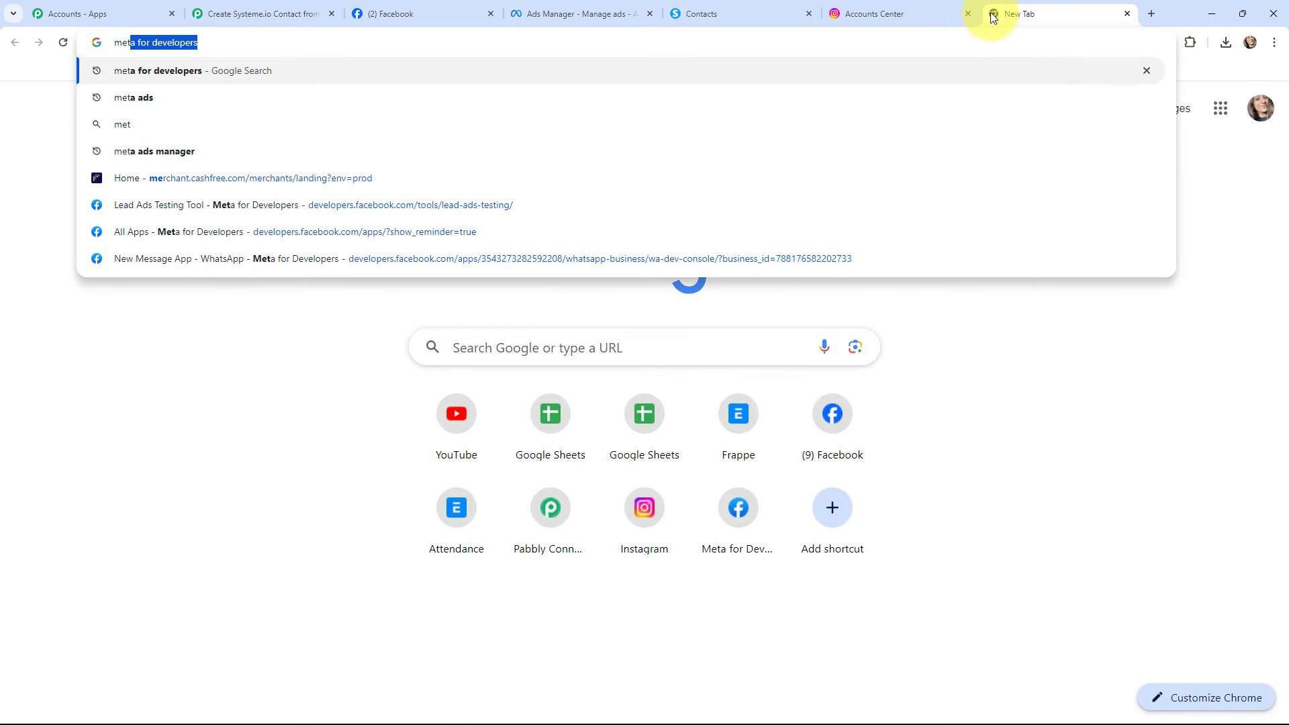
pyautogui.write('a for de')
pyautogui.press('Return')
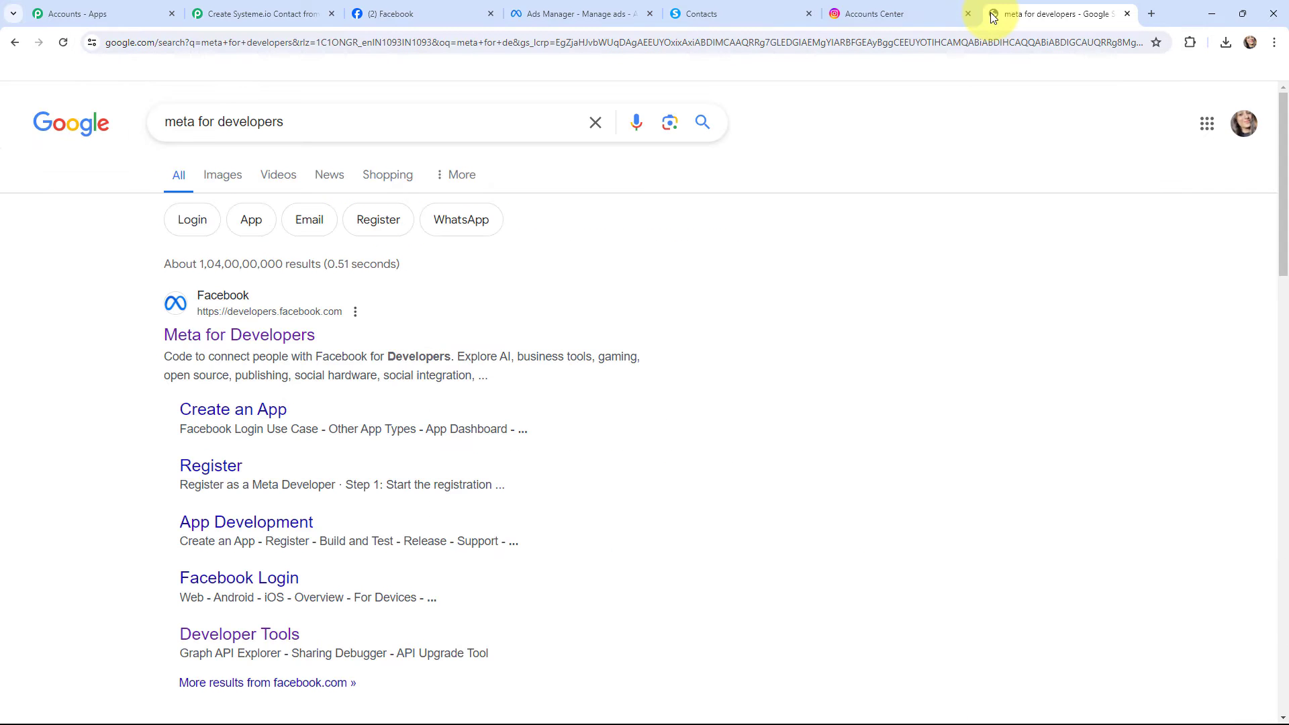
pyautogui.click(299, 338)
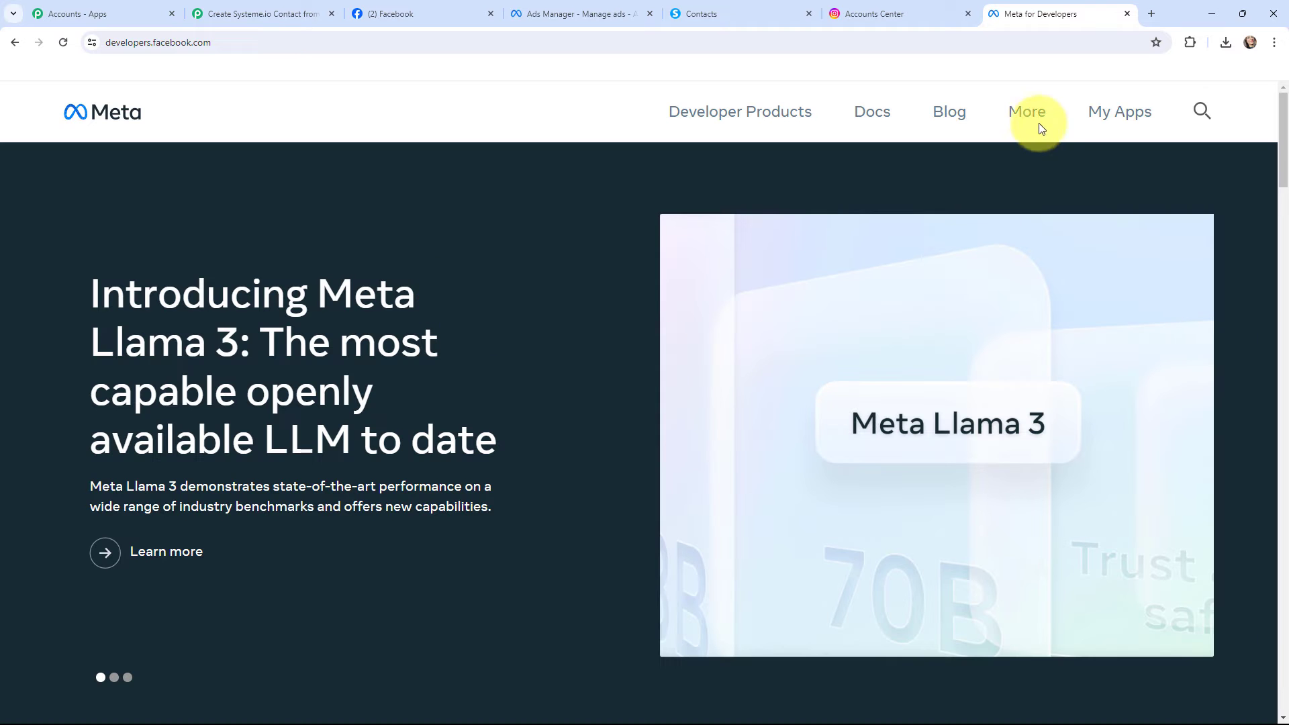
pyautogui.click(1033, 119)
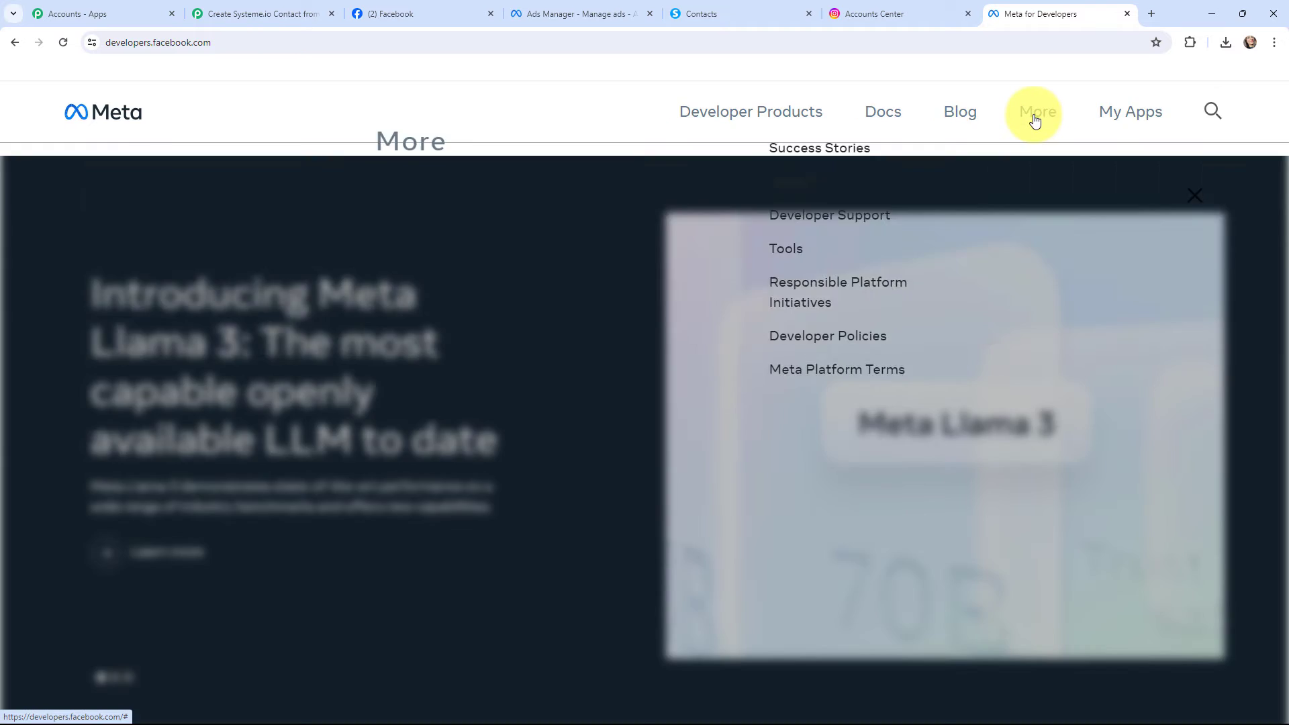
pyautogui.click(784, 294)
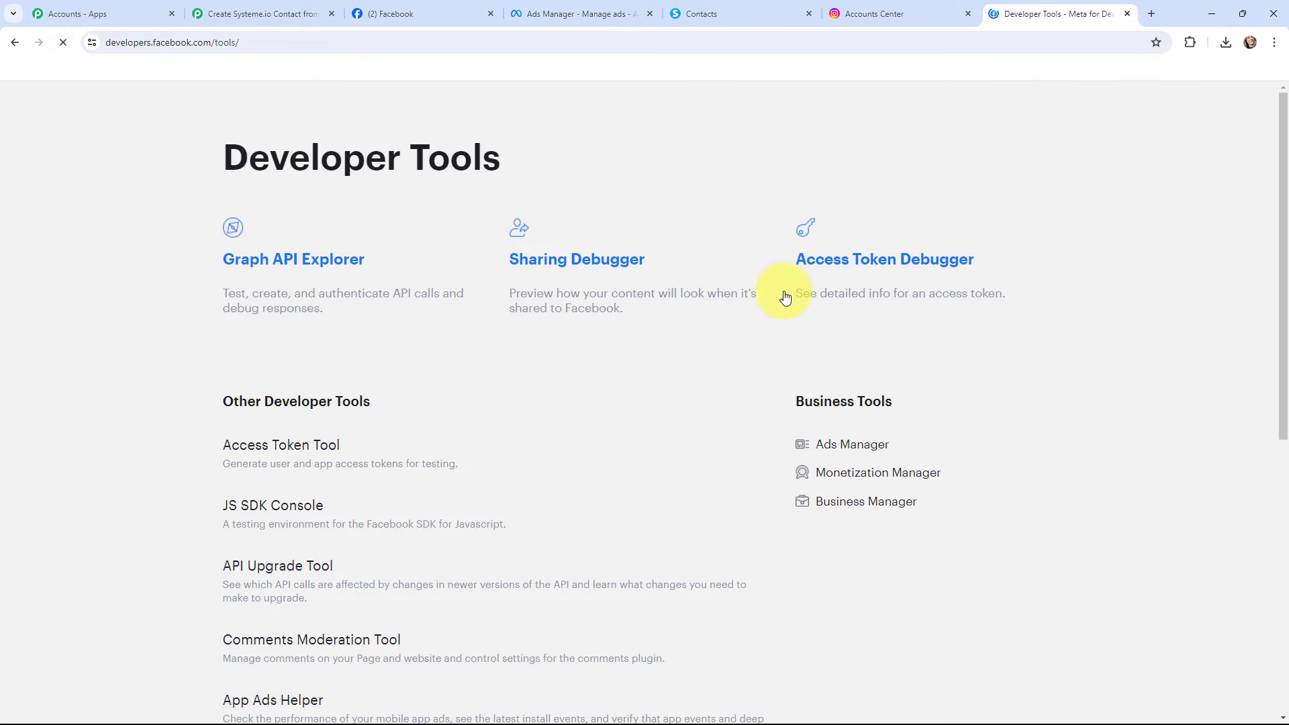
pyautogui.scroll(-5, 174, 362)
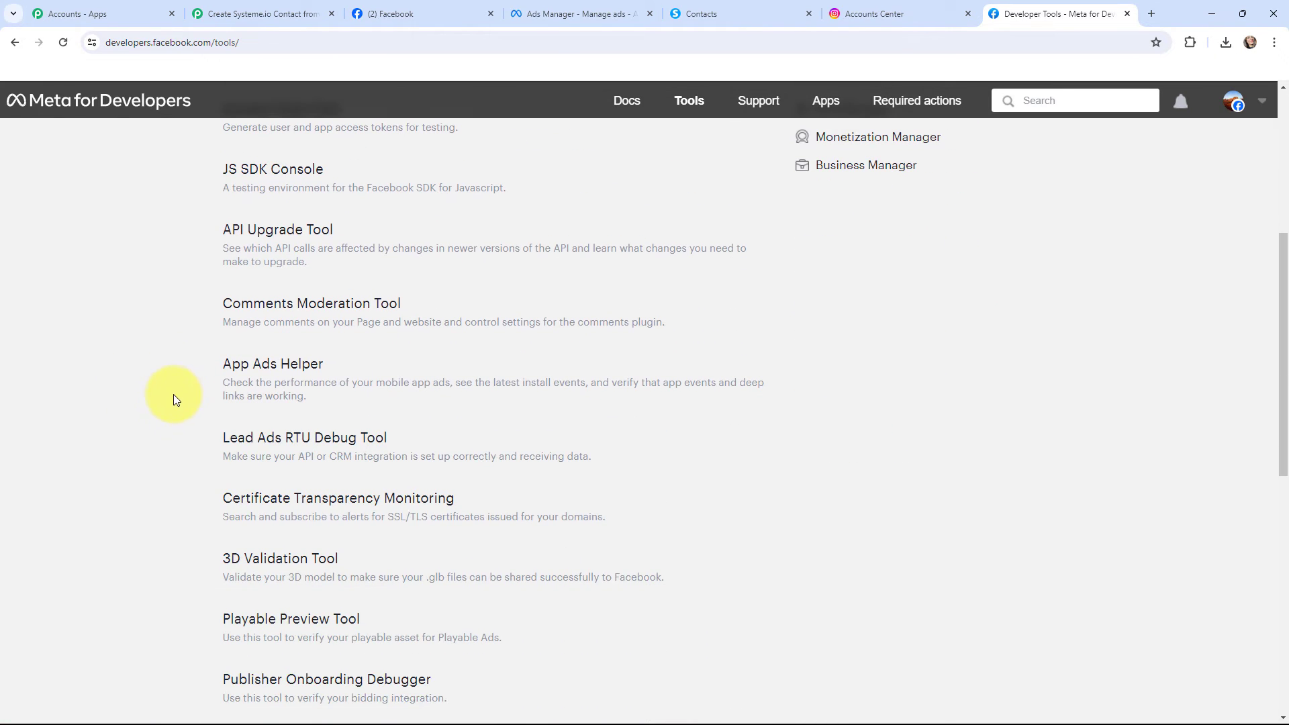
pyautogui.click(276, 439)
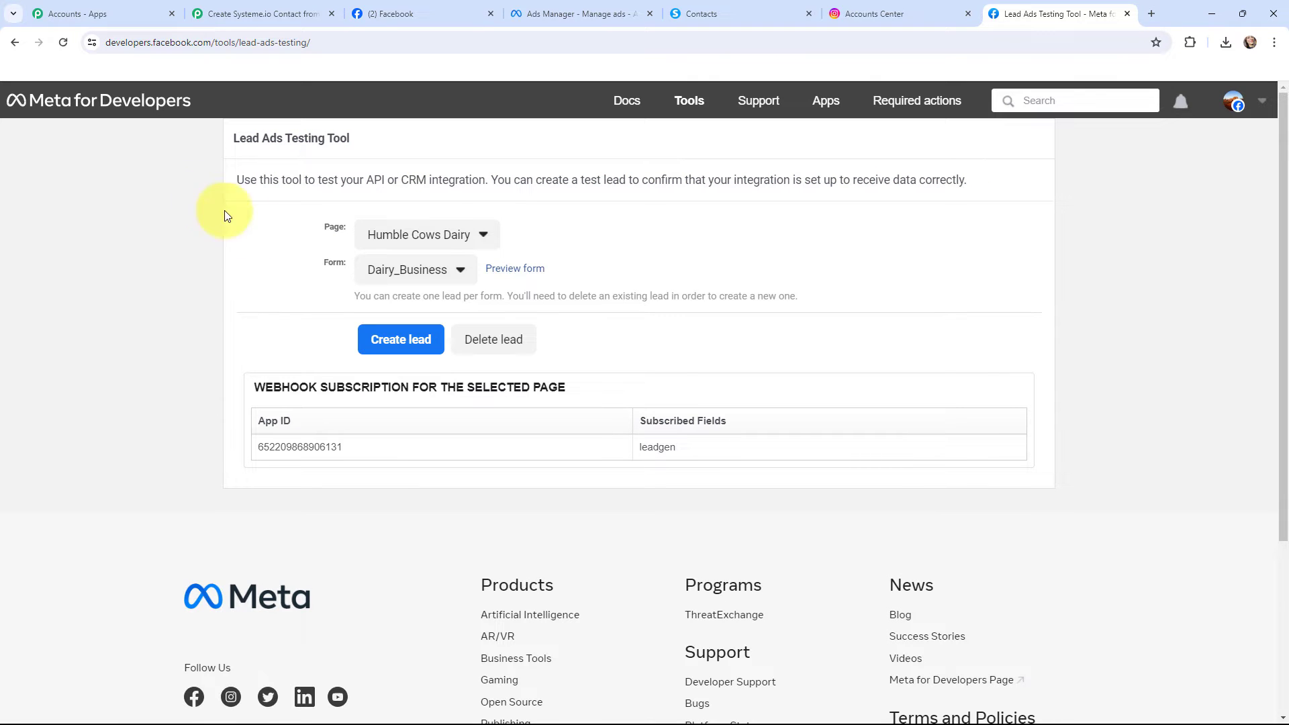
# Set the Lead Ads Testing Tool's page to Peak Performance Physio
pyautogui.click(480, 235)
pyautogui.scroll(-20, 476, 343)
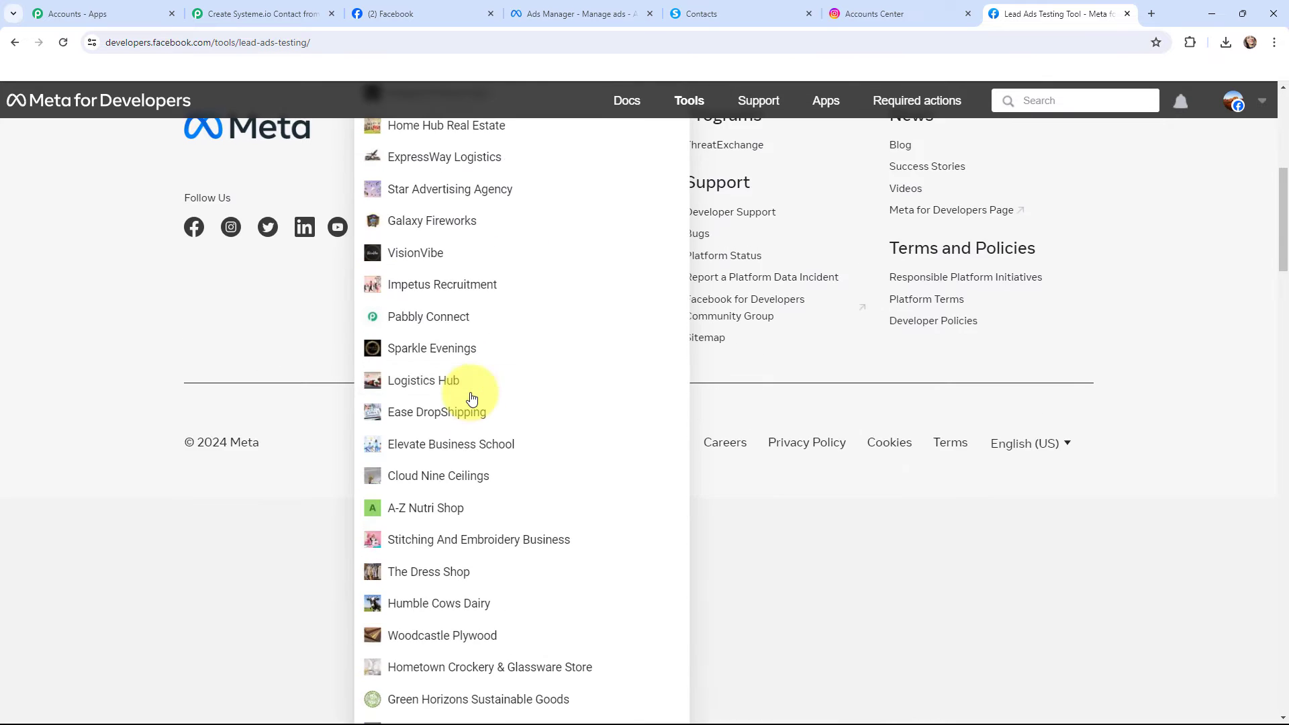
pyautogui.scroll(-15, 472, 397)
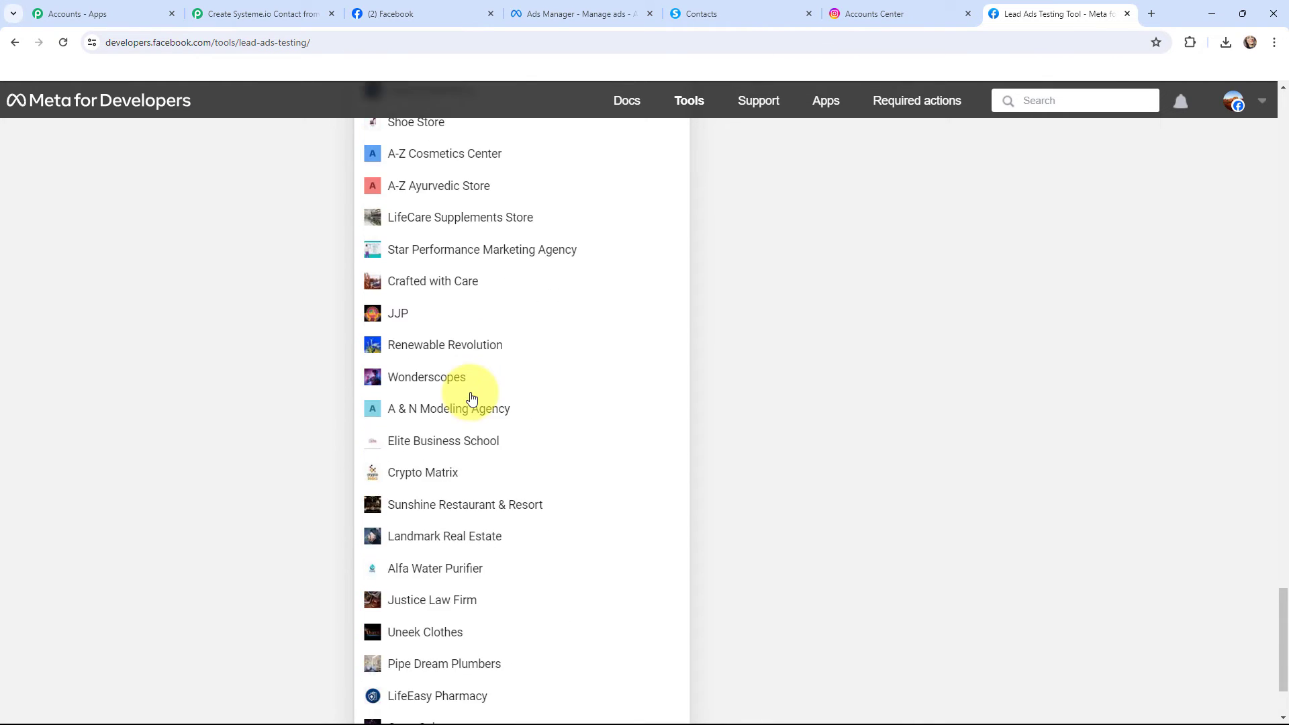
pyautogui.click(447, 635)
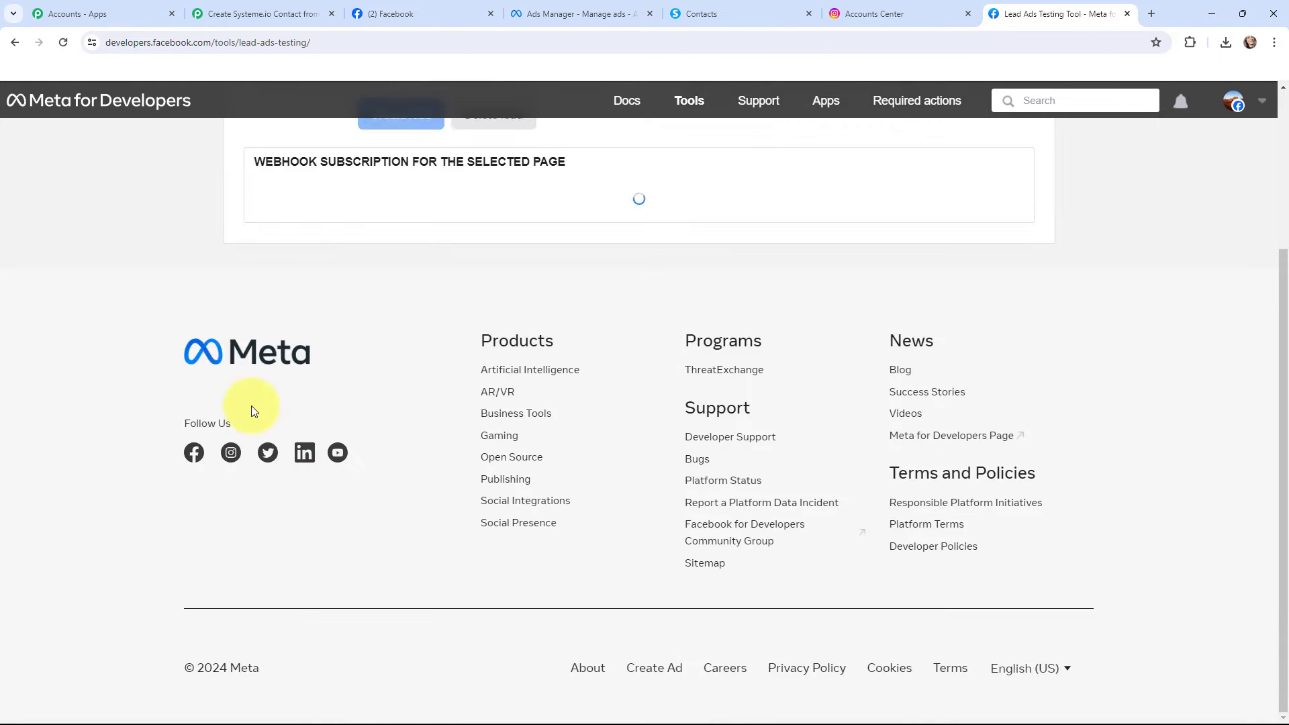
pyautogui.scroll(3, 222, 376)
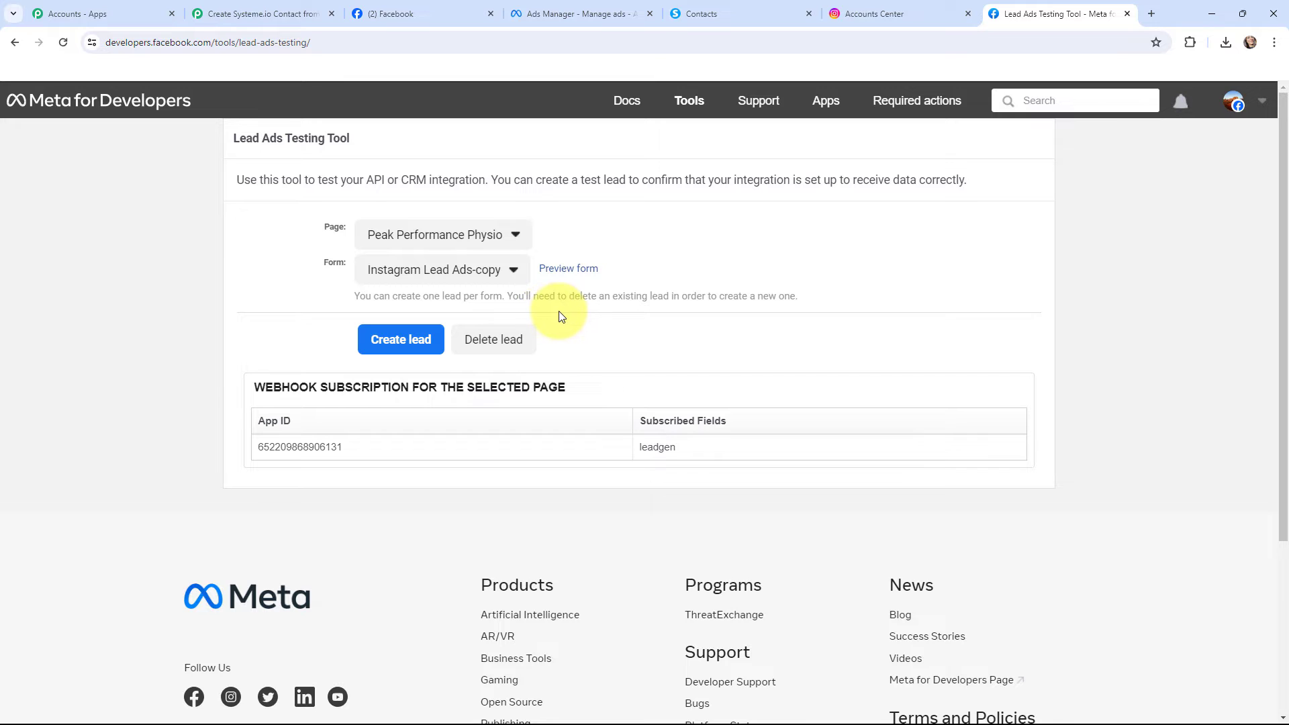
# Open the preview of the Instagram Lead Ads-copy form in the Lead Ads Testing Tool and look over its fields
pyautogui.click(561, 269)
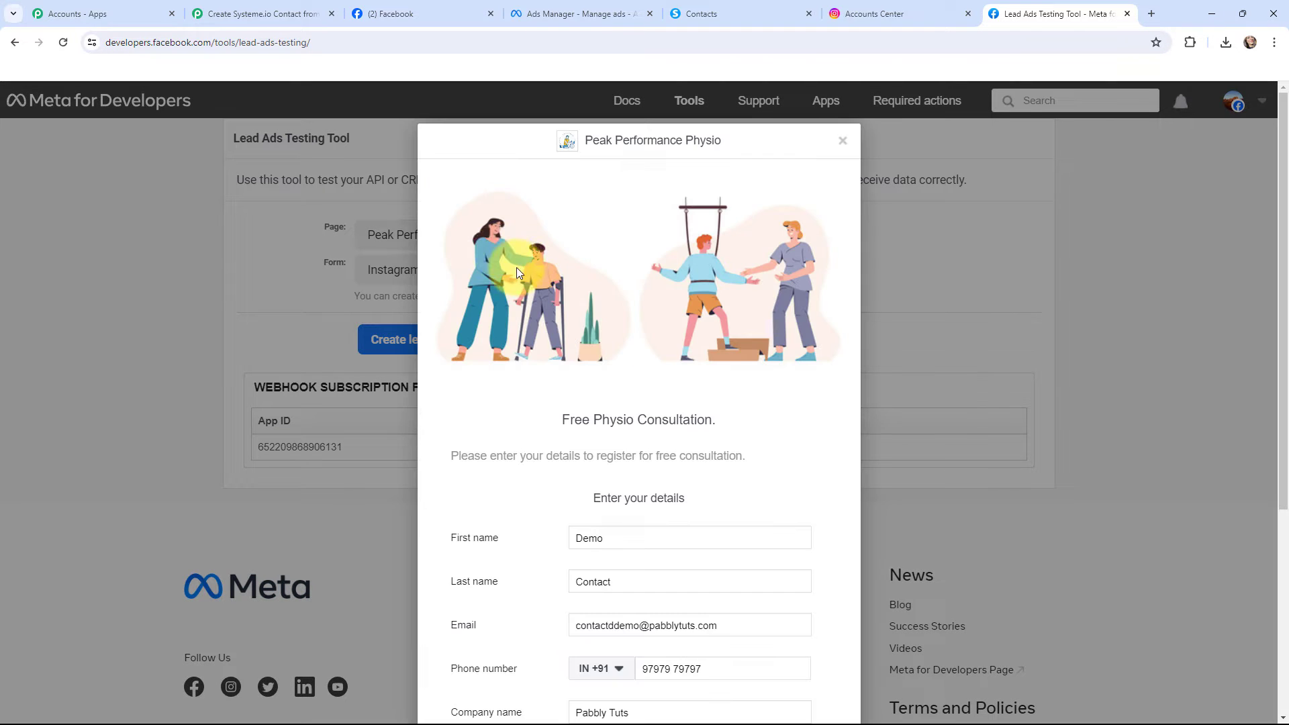
pyautogui.scroll(-4, 505, 255)
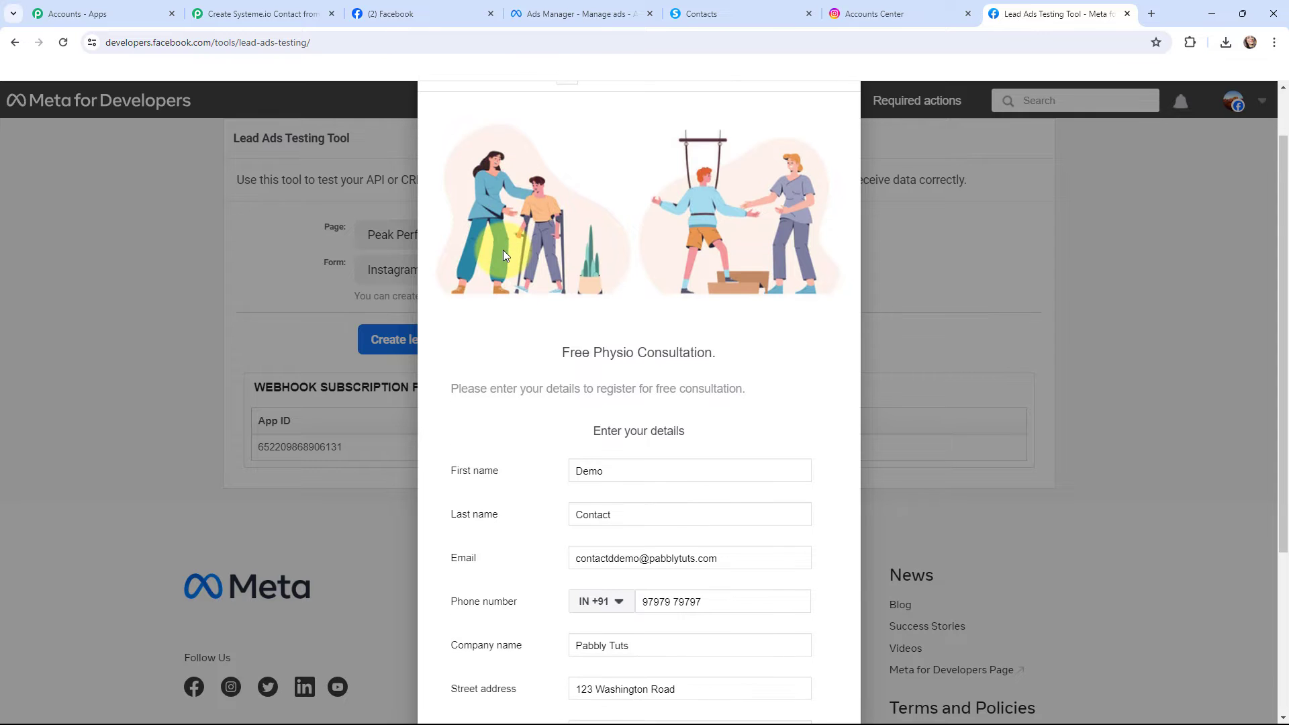
pyautogui.scroll(5, 490, 275)
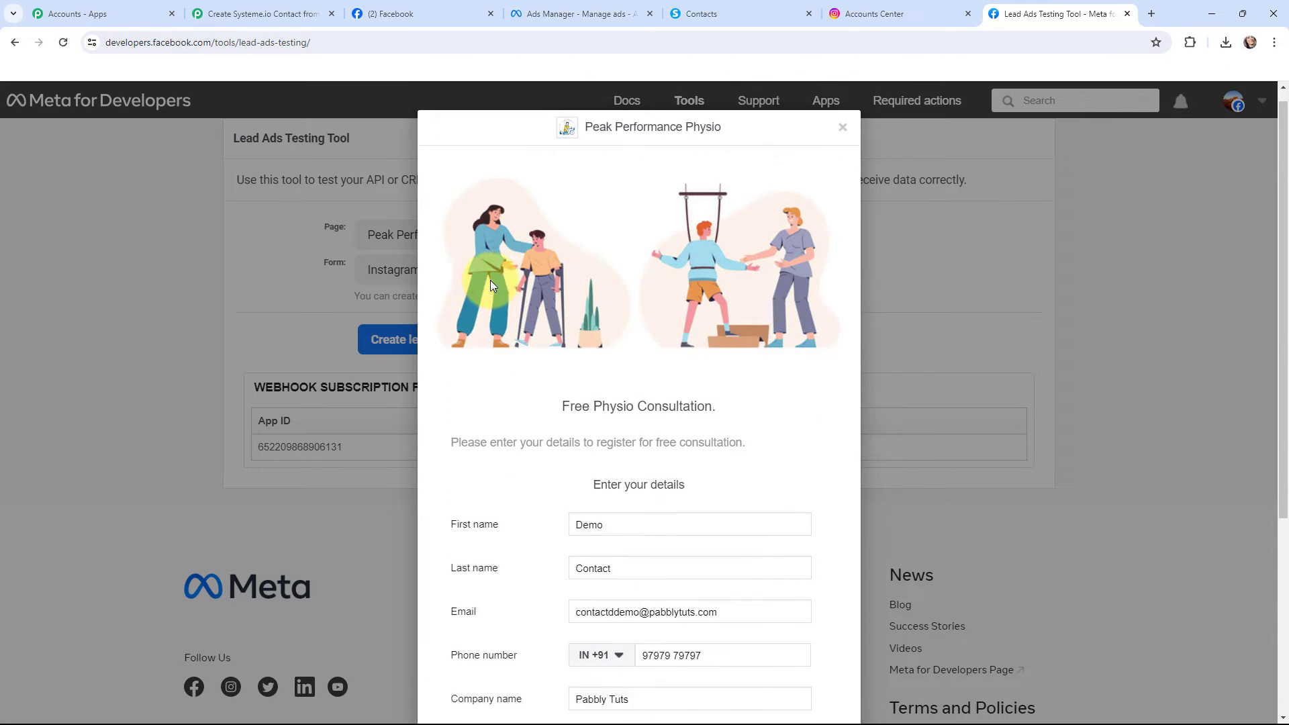
# Switch to the Pabbly Connect workflow, save the Instagram Lead Ads trigger and send its test request
pyautogui.click(210, 7)
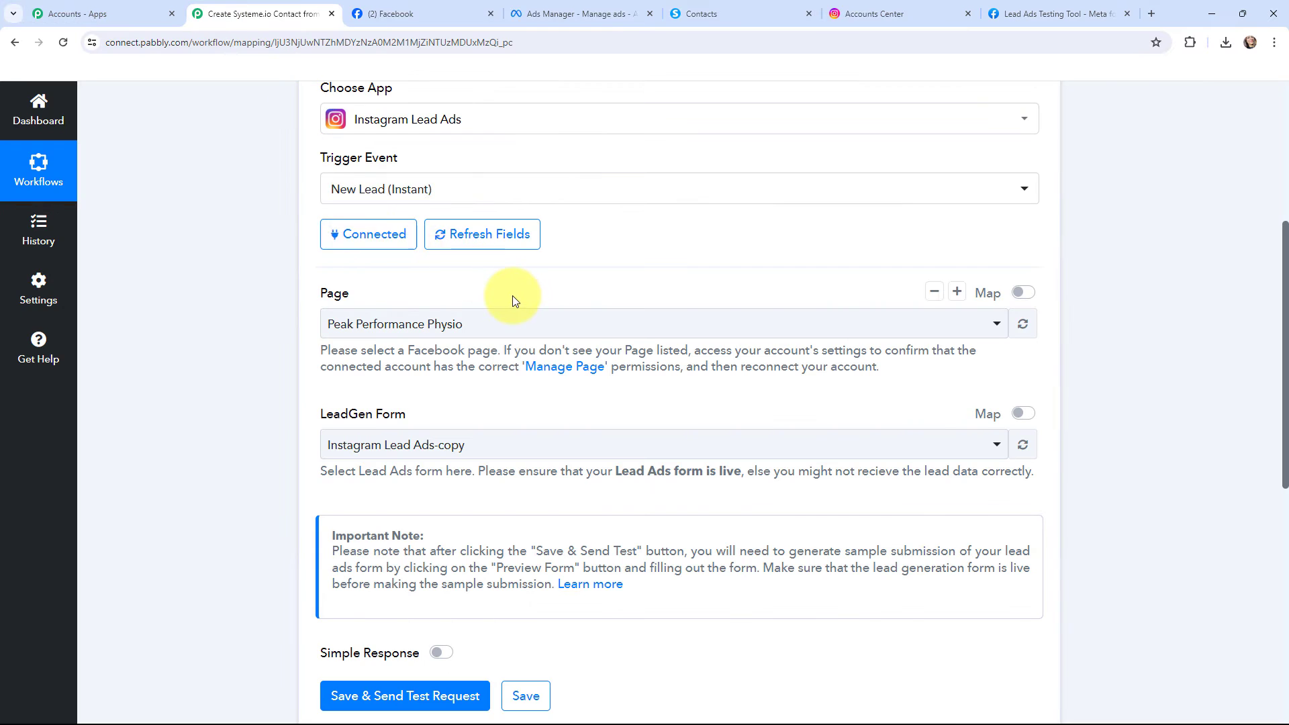
pyautogui.scroll(-3, 513, 296)
pyautogui.click(396, 492)
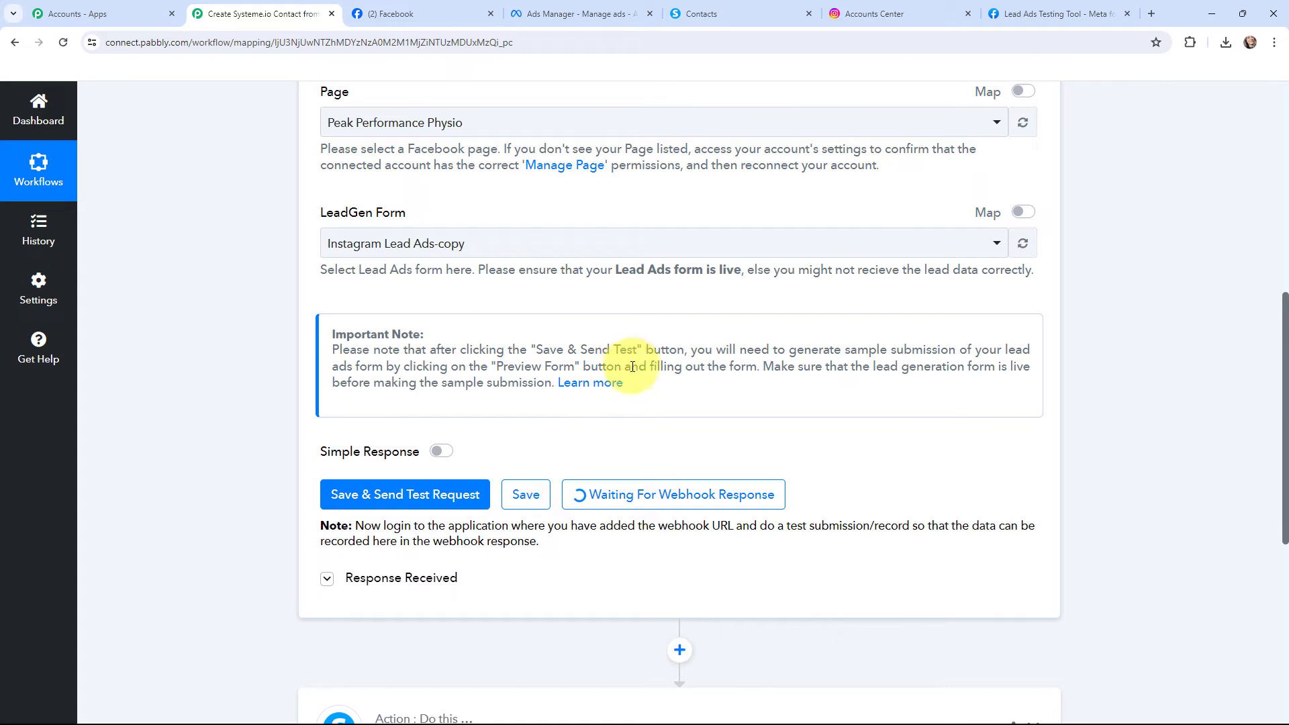
# Return to the Lead Ads Testing Tool, submit the previewed form with its prefilled sample lead and close the preview
pyautogui.scroll(2, 641, 373)
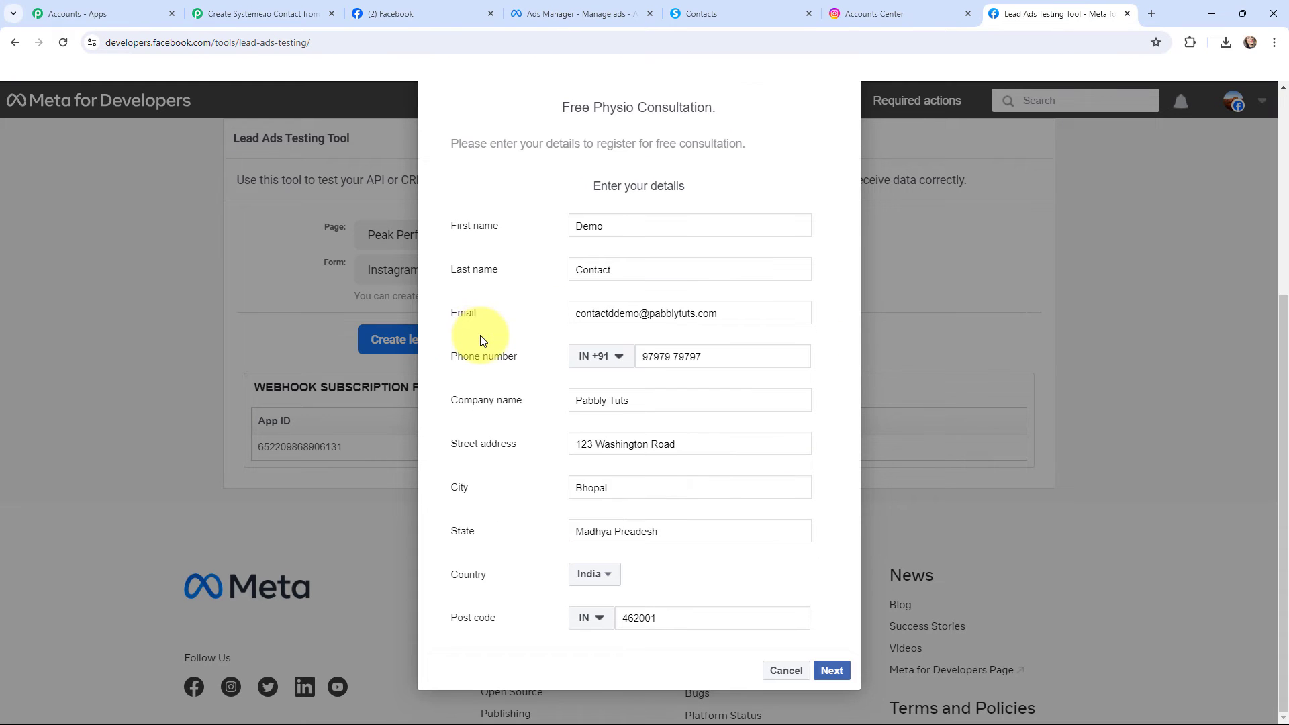
pyautogui.click(831, 669)
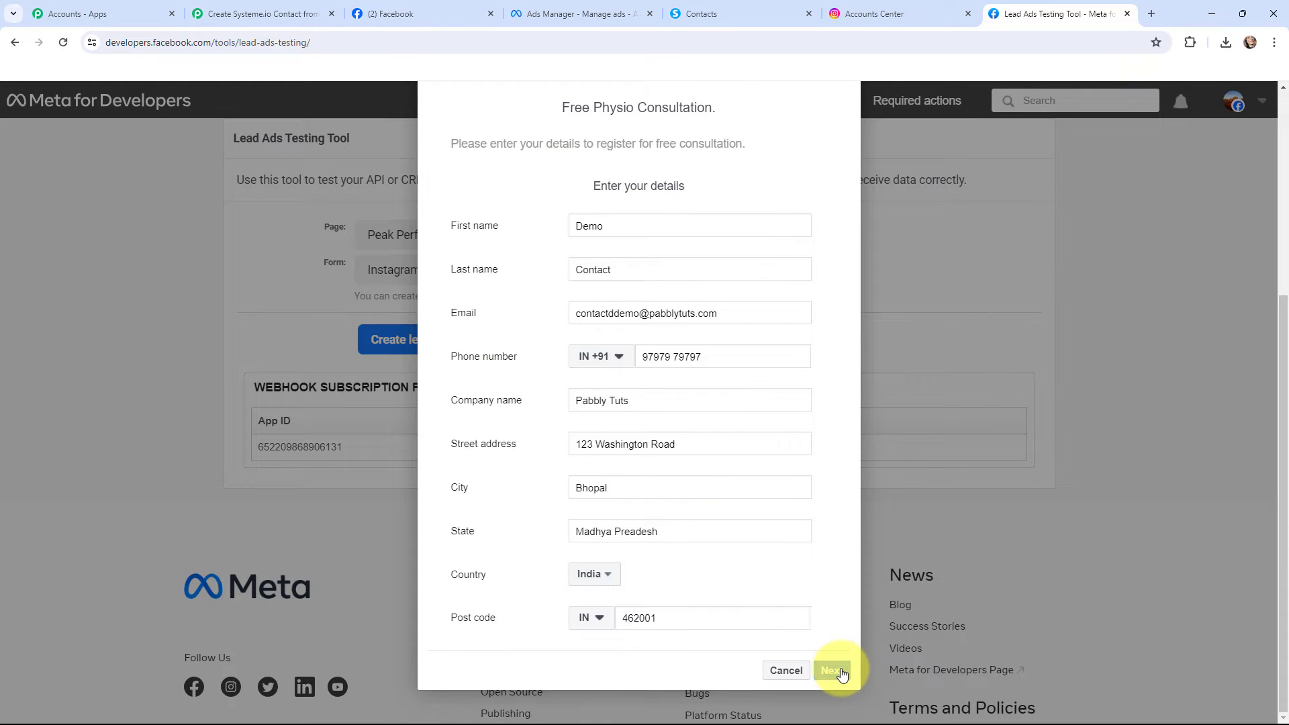
pyautogui.click(825, 535)
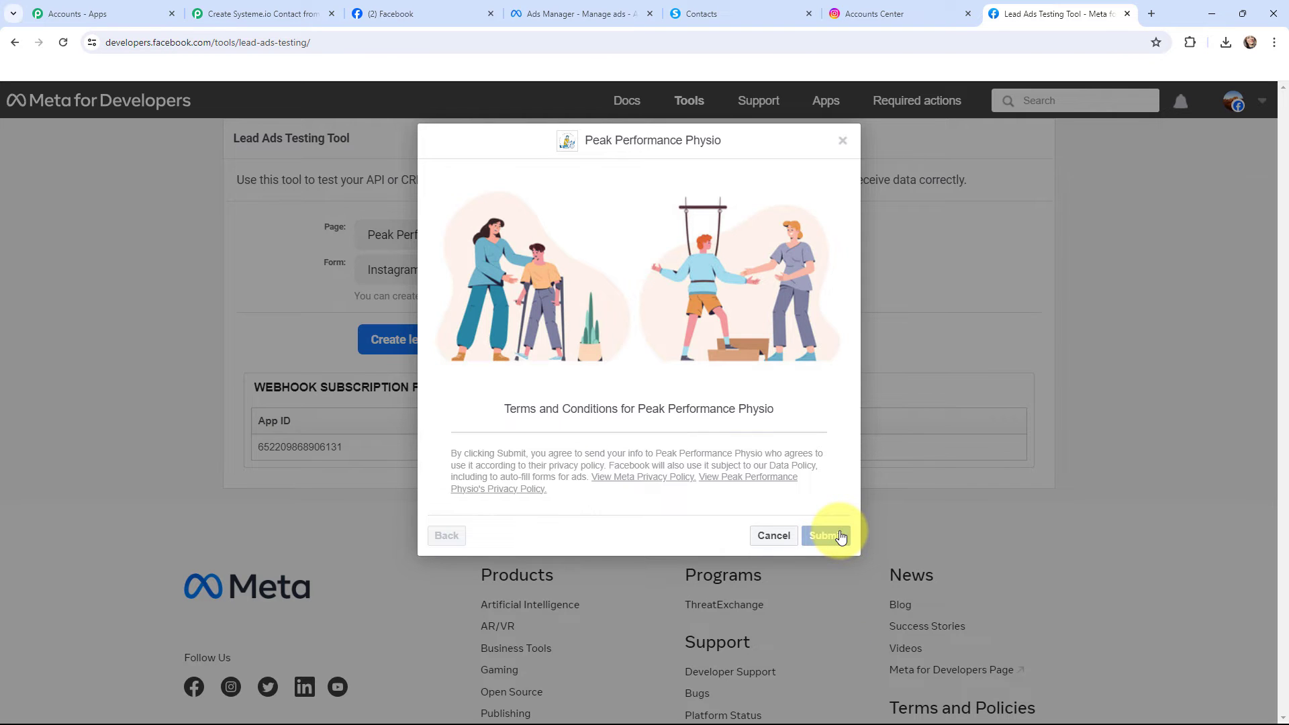
pyautogui.click(842, 141)
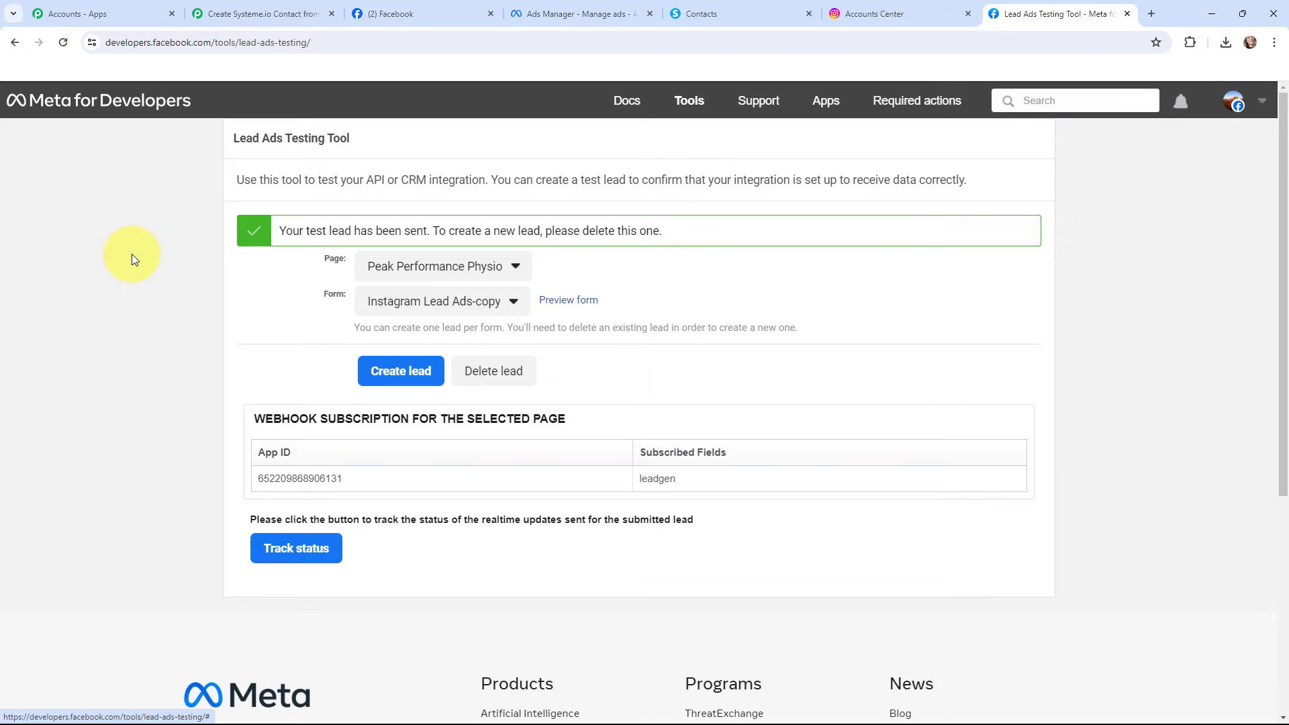
# Examine the lead data received by the Instagram Lead Ads trigger in Pabbly Connect and the trigger's Instant label
pyautogui.click(259, 13)
pyautogui.scroll(-1, 524, 175)
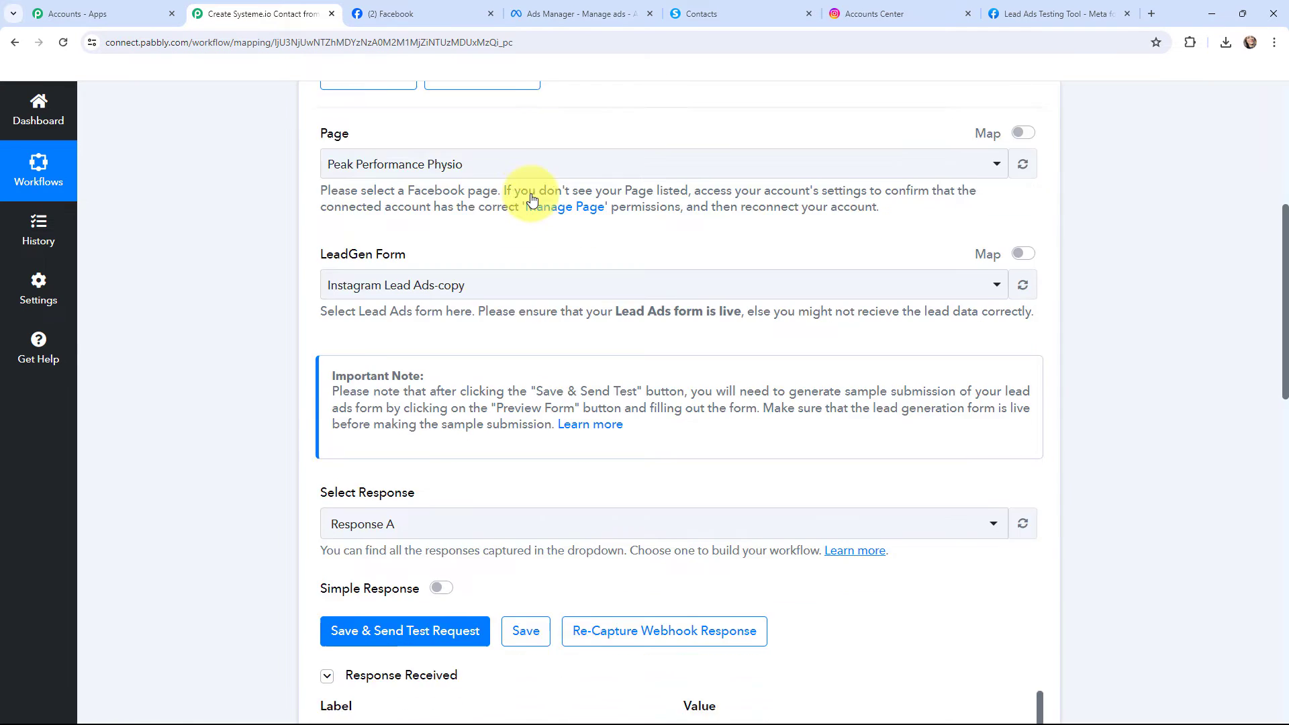
pyautogui.scroll(-7, 627, 238)
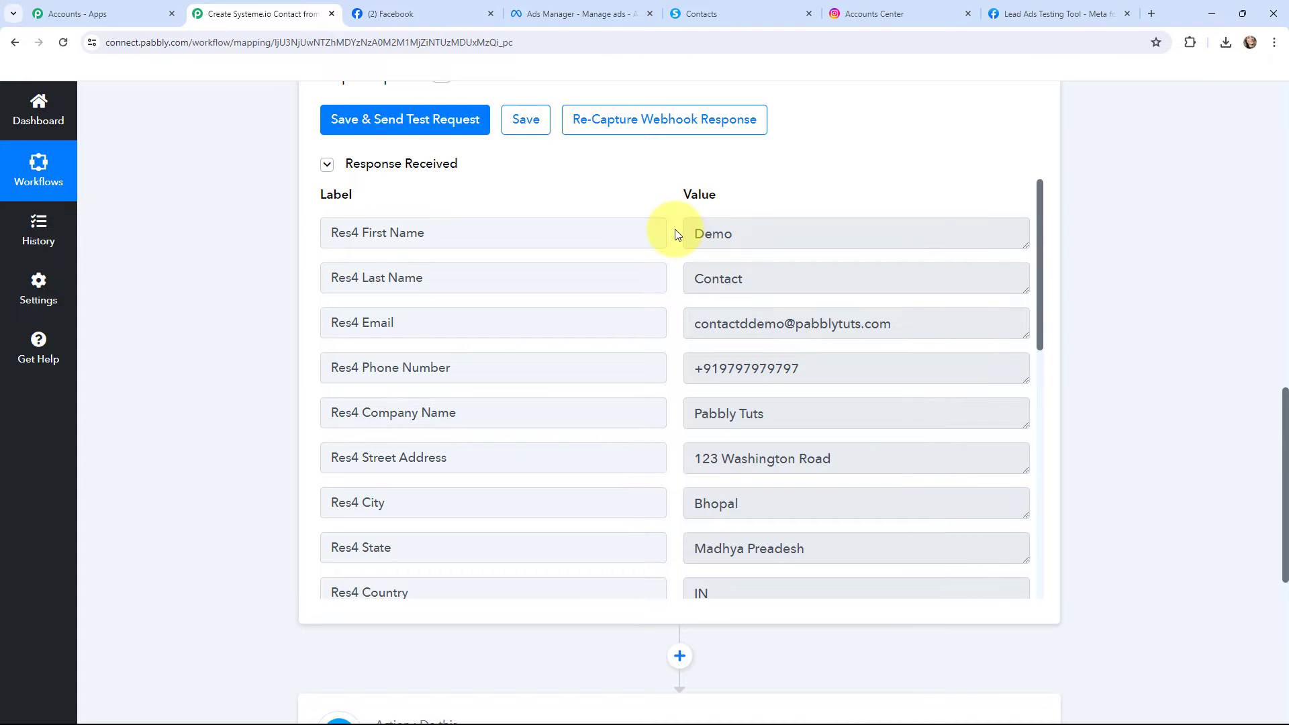
pyautogui.scroll(-2, 676, 234)
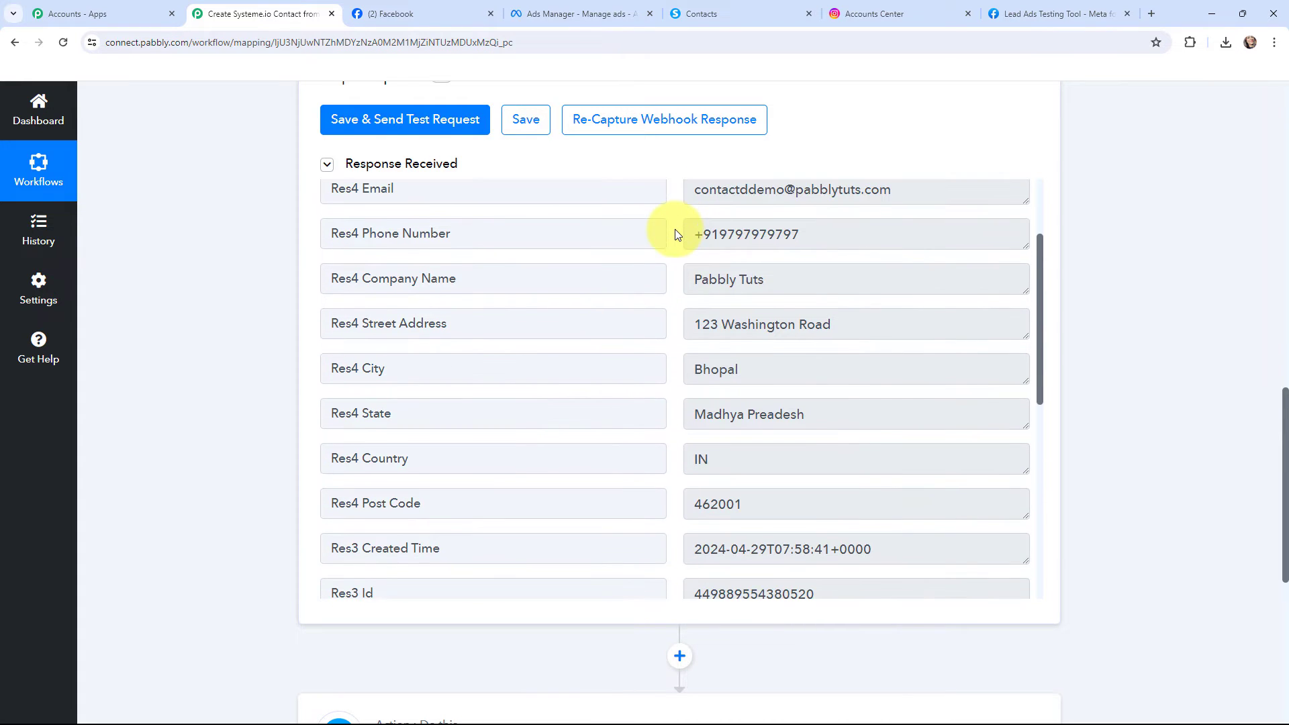
pyautogui.scroll(-1, 676, 234)
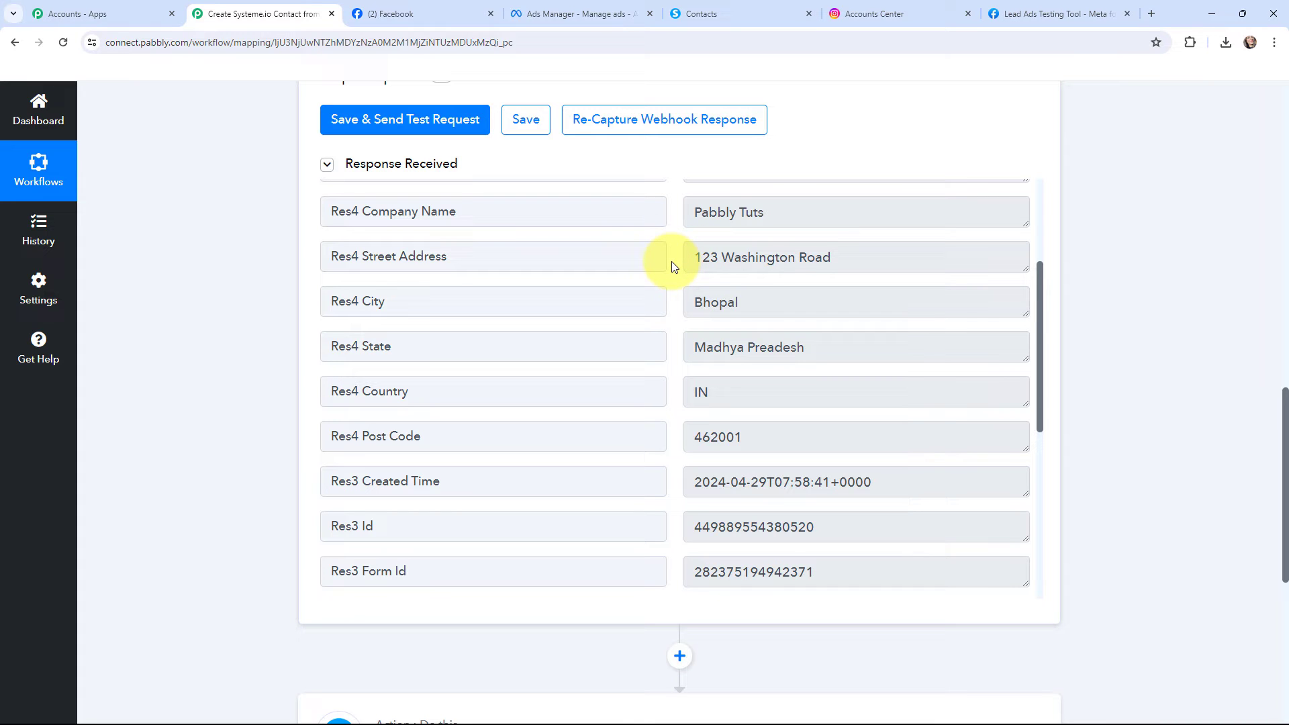
pyautogui.scroll(-1, 673, 266)
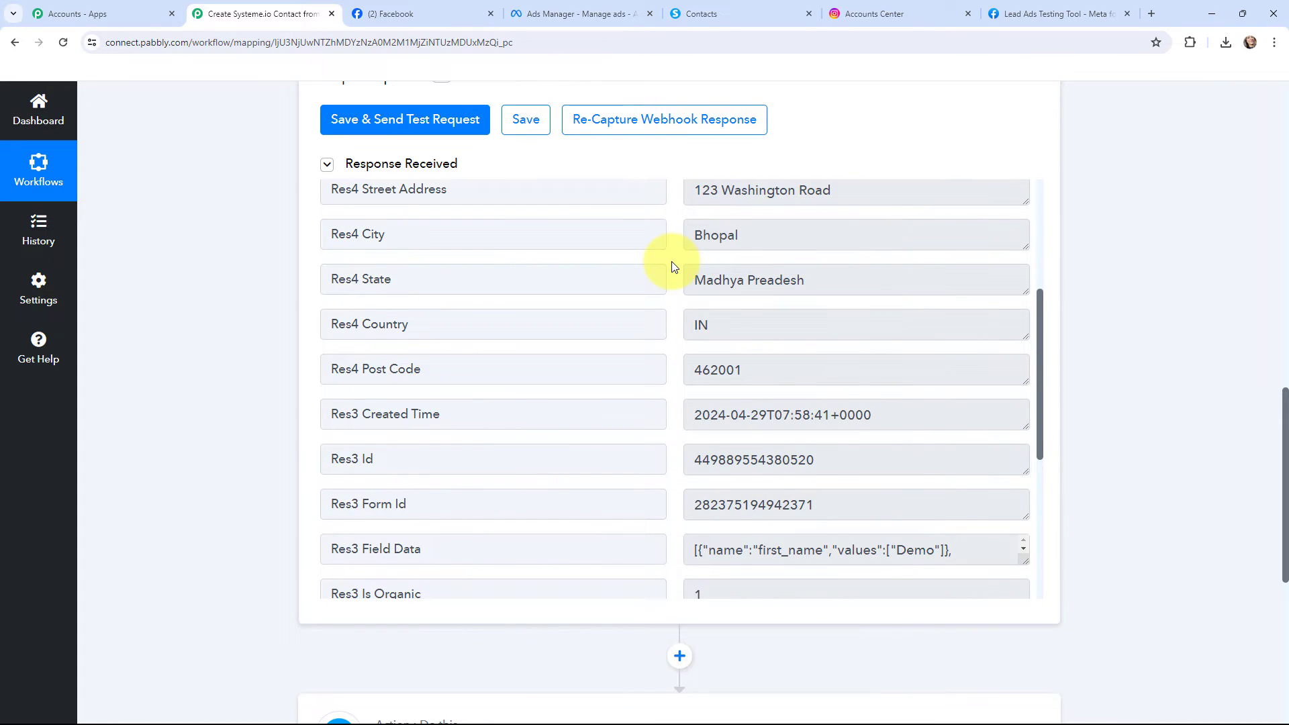
pyautogui.scroll(-2, 673, 265)
pyautogui.scroll(-1, 673, 266)
pyautogui.scroll(7, 673, 266)
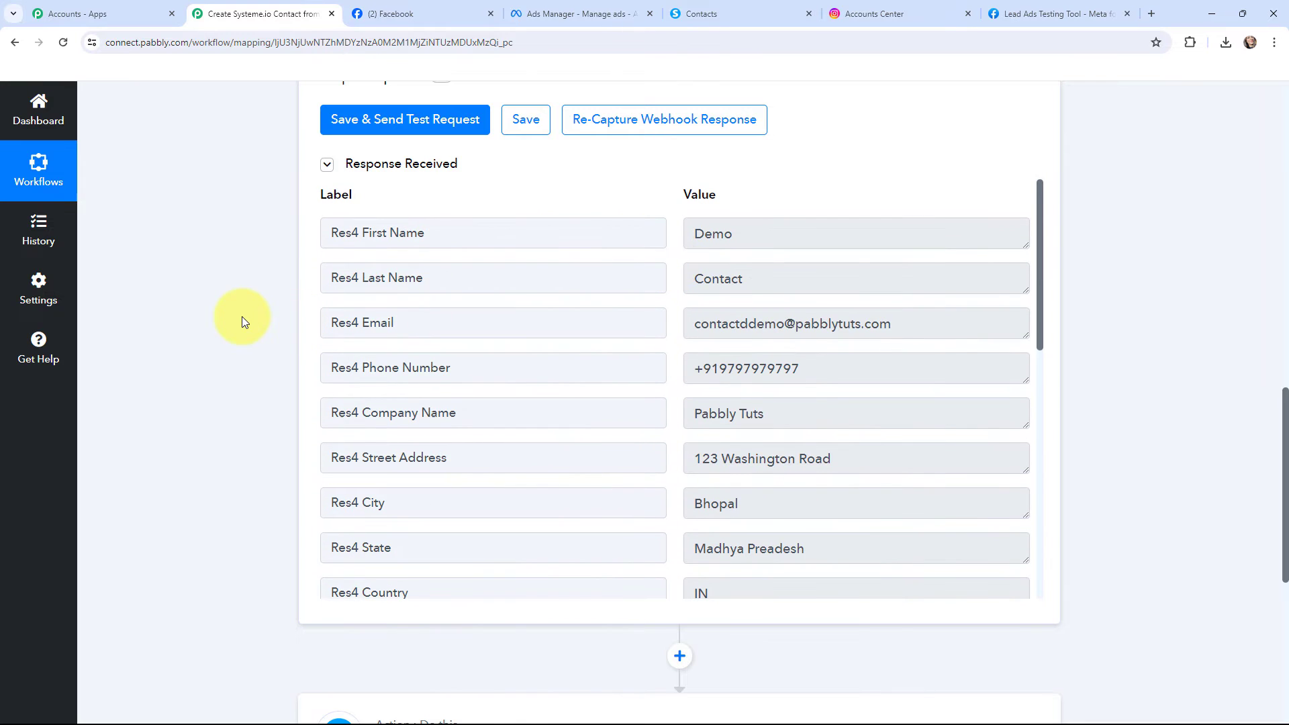
pyautogui.scroll(4, 242, 316)
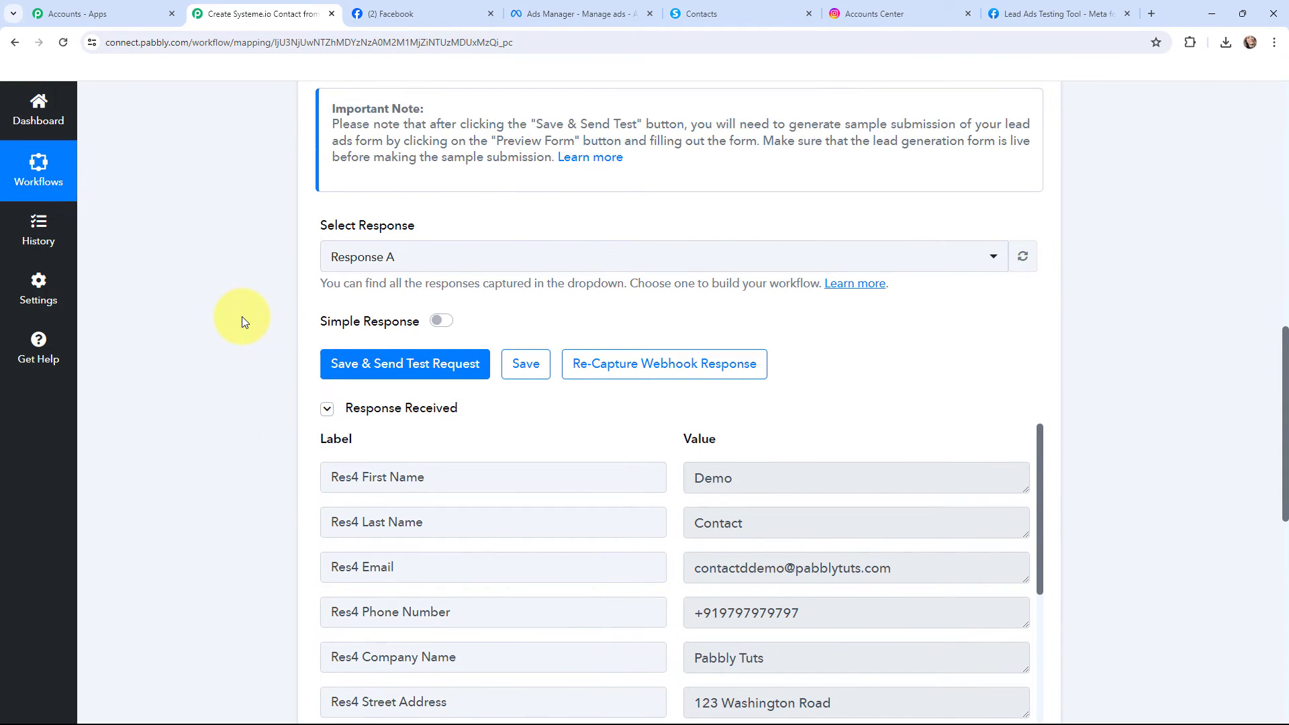
pyautogui.scroll(10, 242, 316)
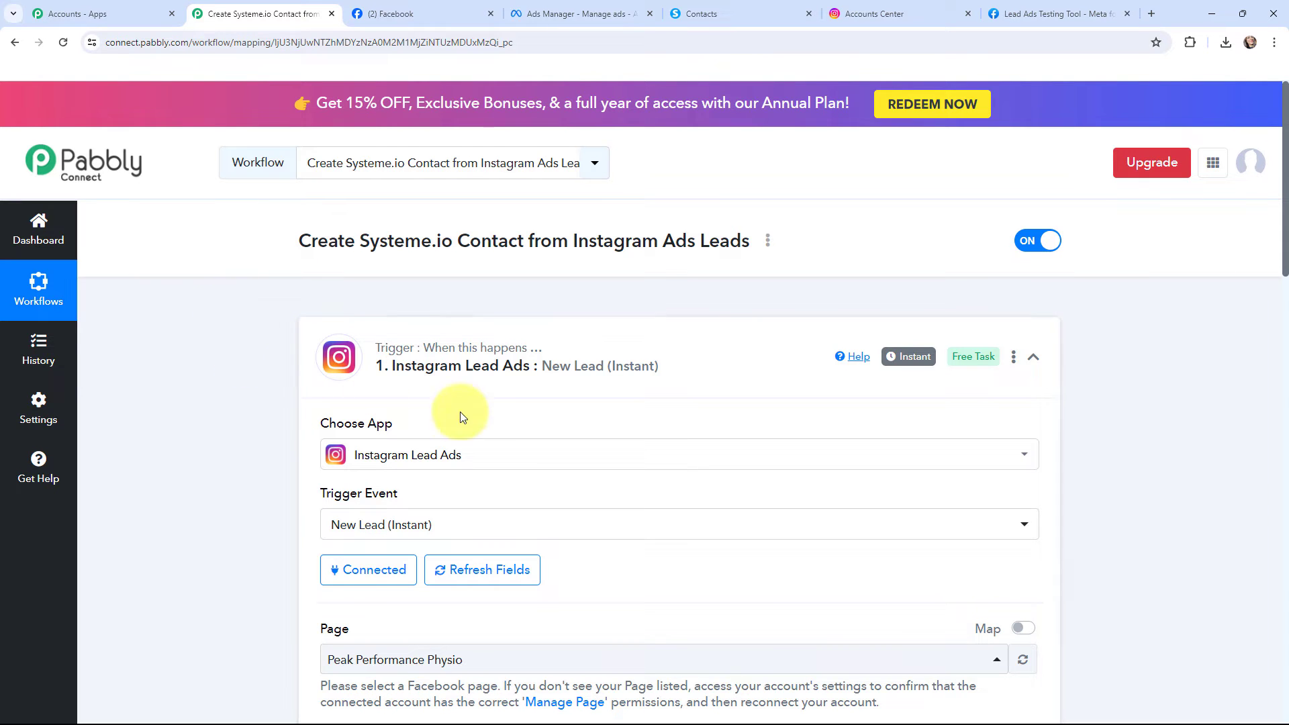
pyautogui.moveTo(891, 364)
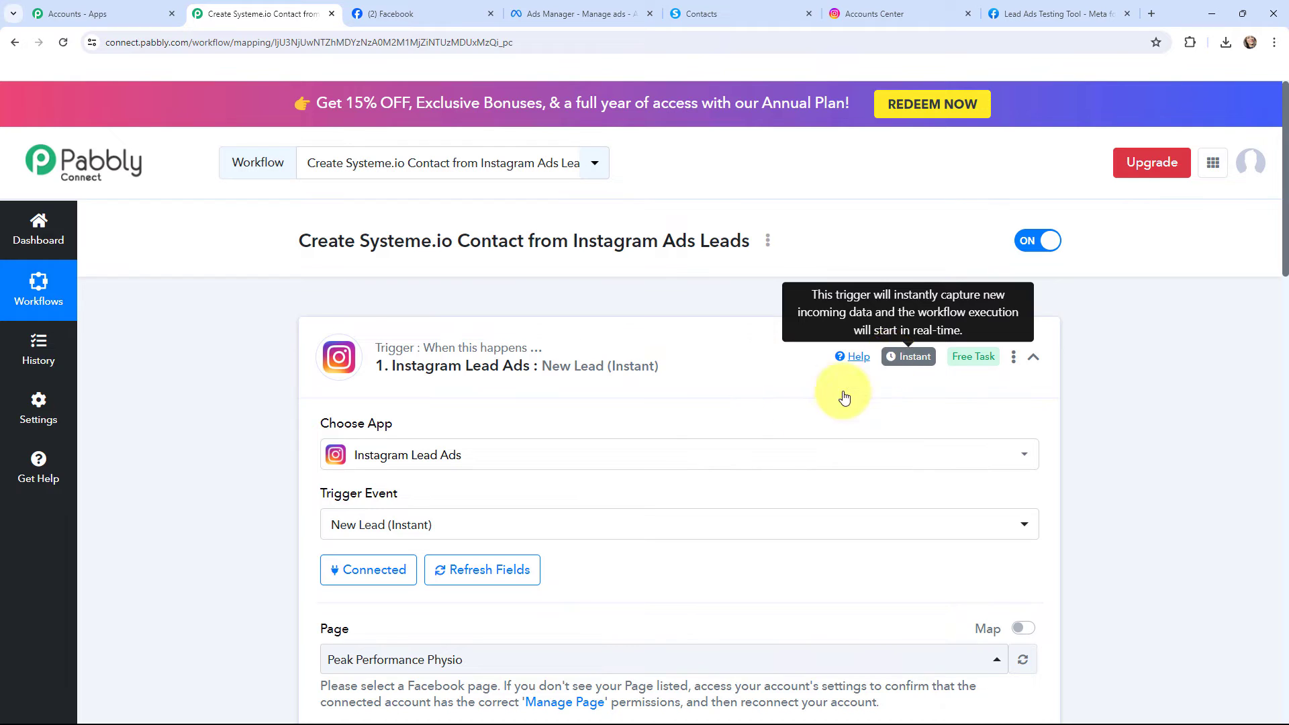
# Collapse the trigger, expand the Systeme.io Create Contact action and start adding a new connection for it
pyautogui.click(308, 350)
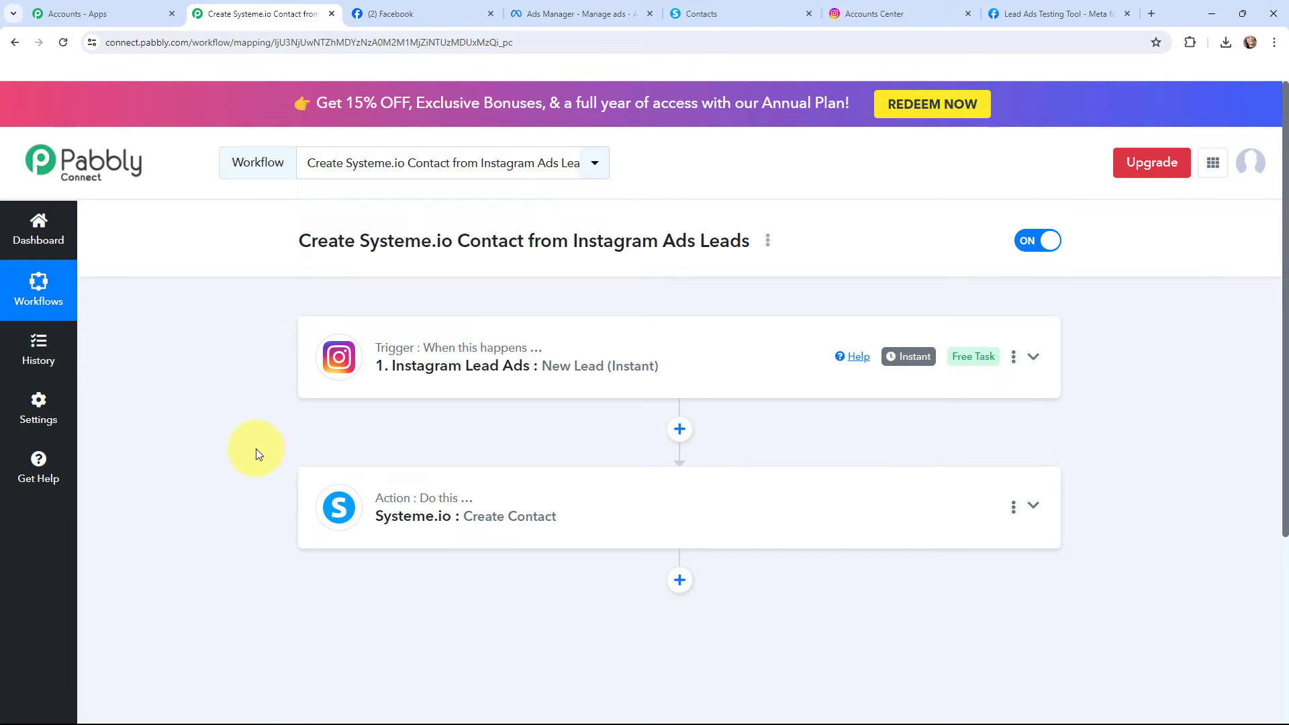
pyautogui.click(333, 506)
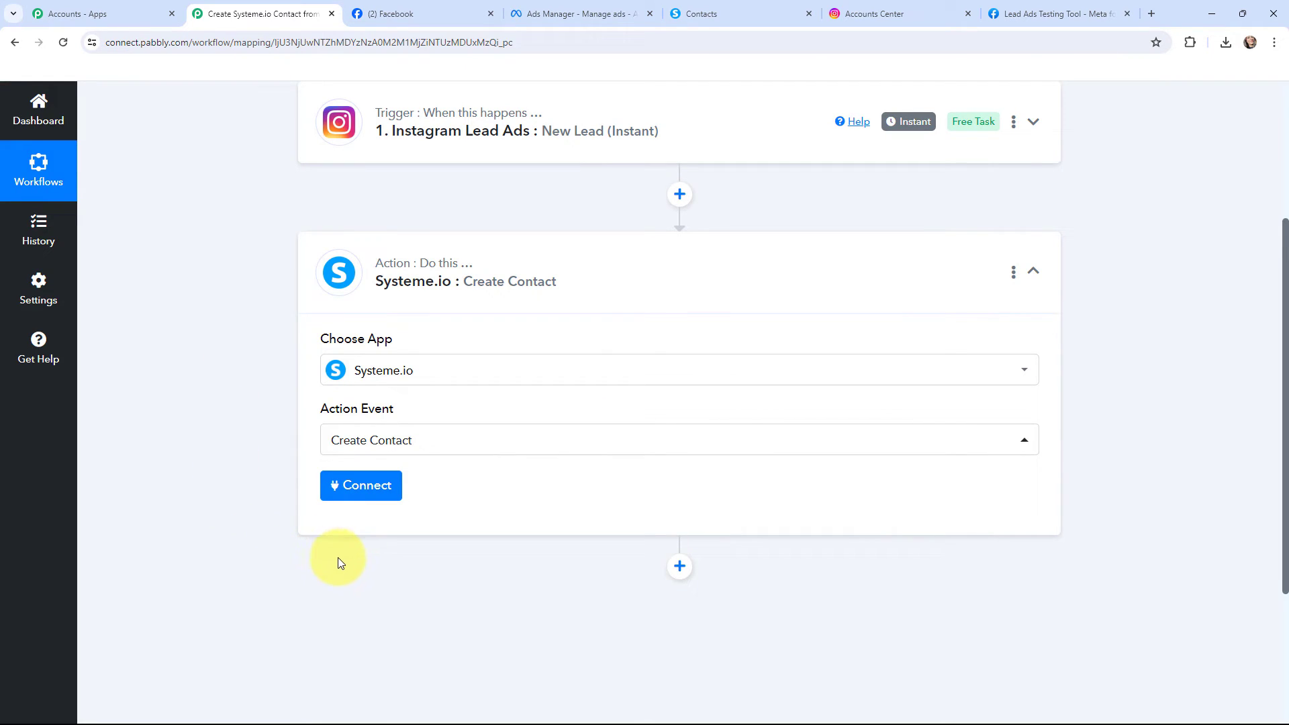
pyautogui.click(356, 485)
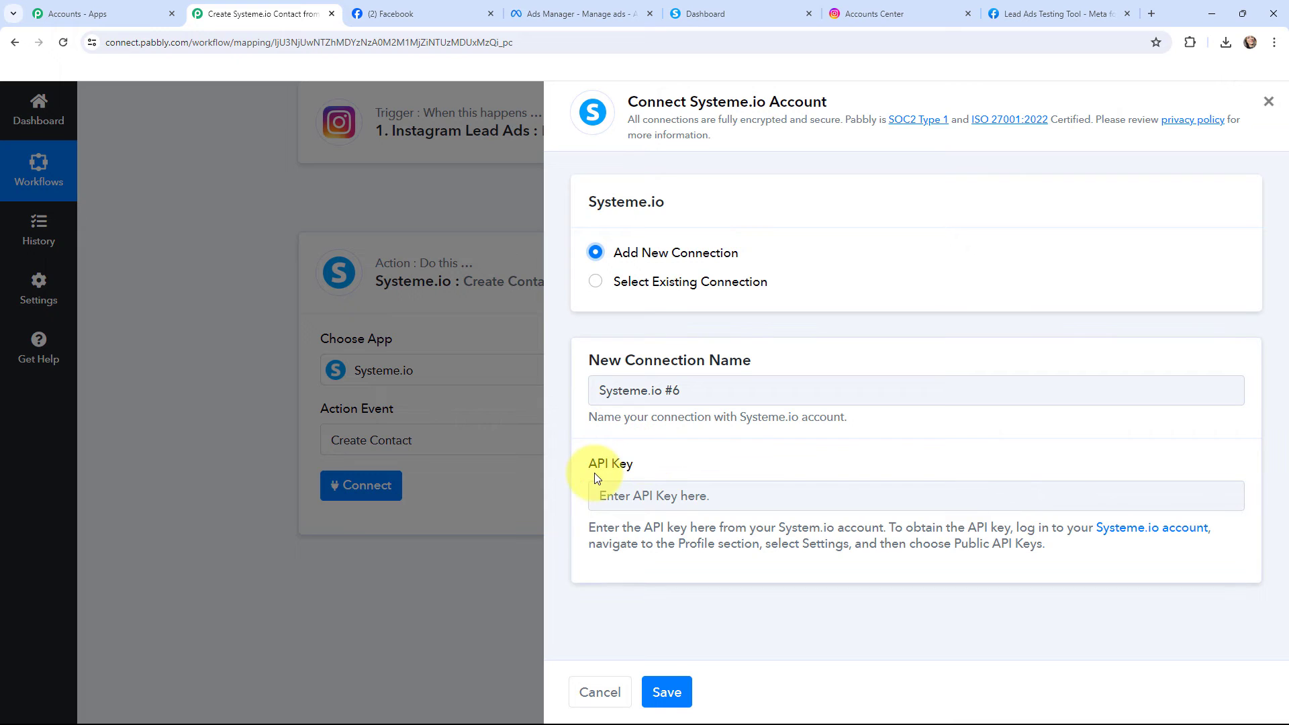
# Switch to Systeme.io and open the Public API keys page in the profile settings
pyautogui.click(751, 6)
pyautogui.click(1180, 111)
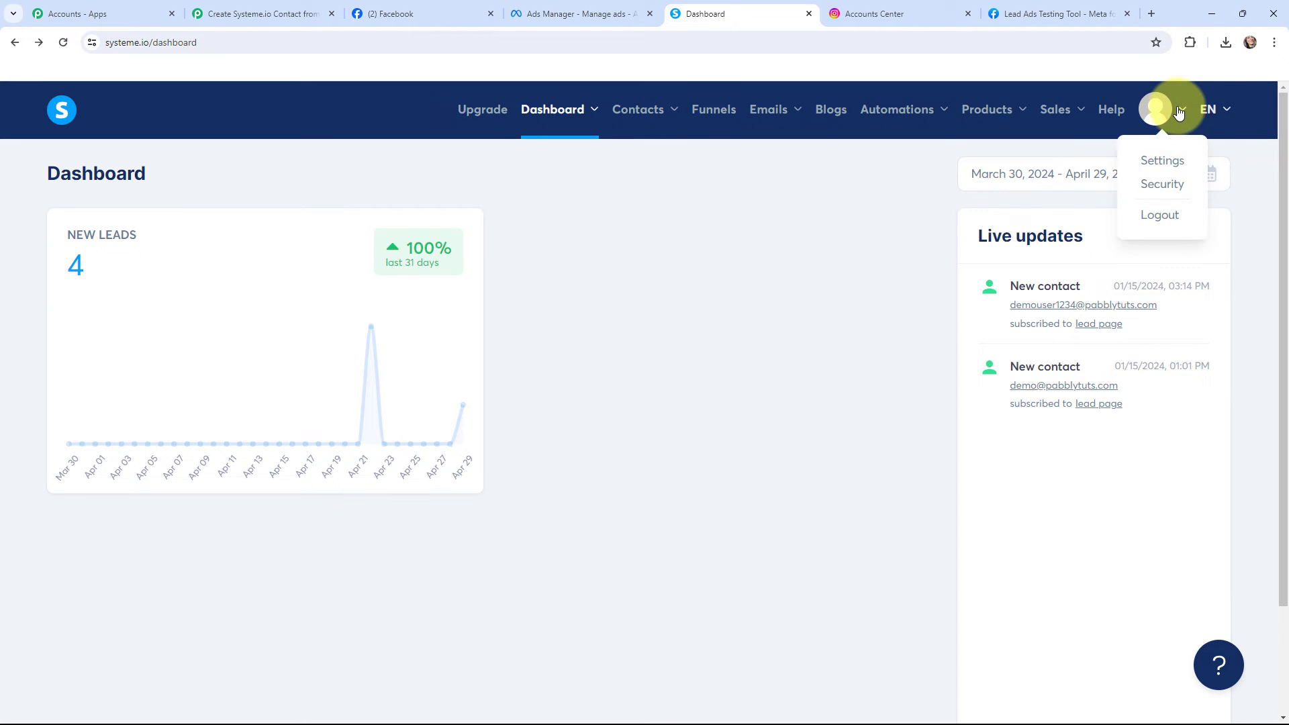
pyautogui.click(1162, 161)
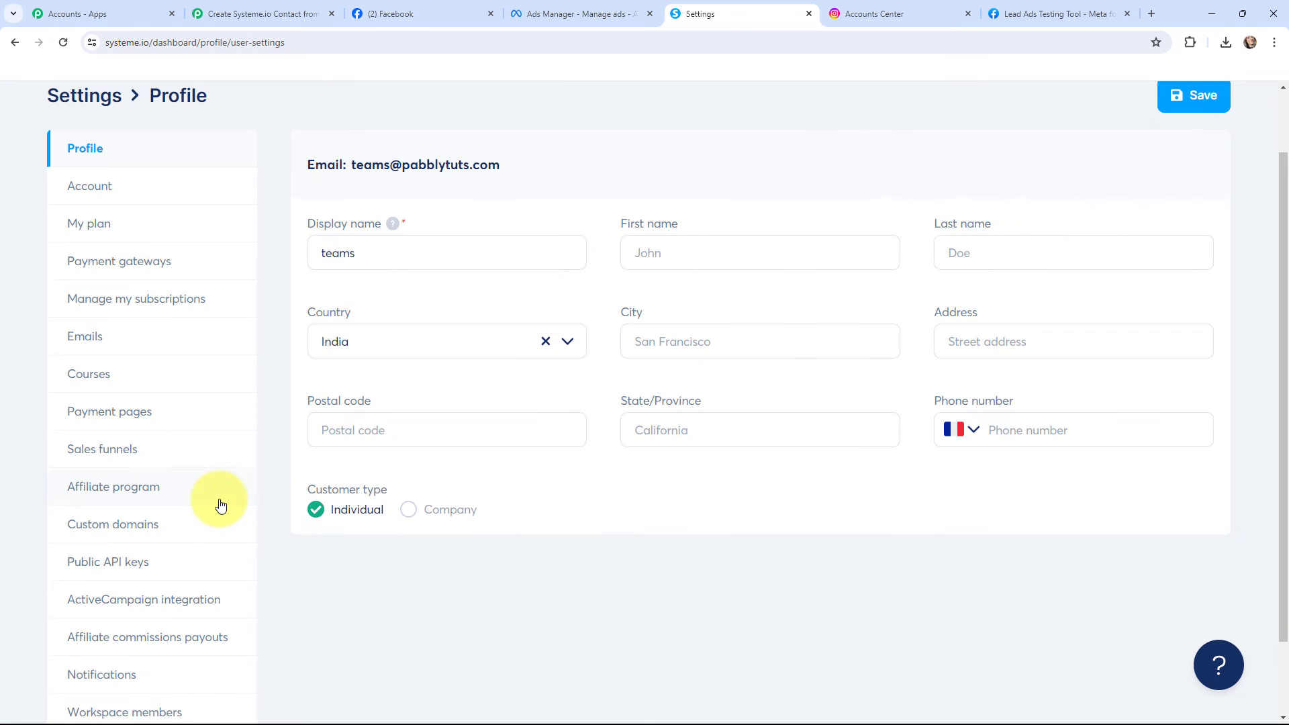
pyautogui.scroll(-1, 221, 505)
pyautogui.click(130, 469)
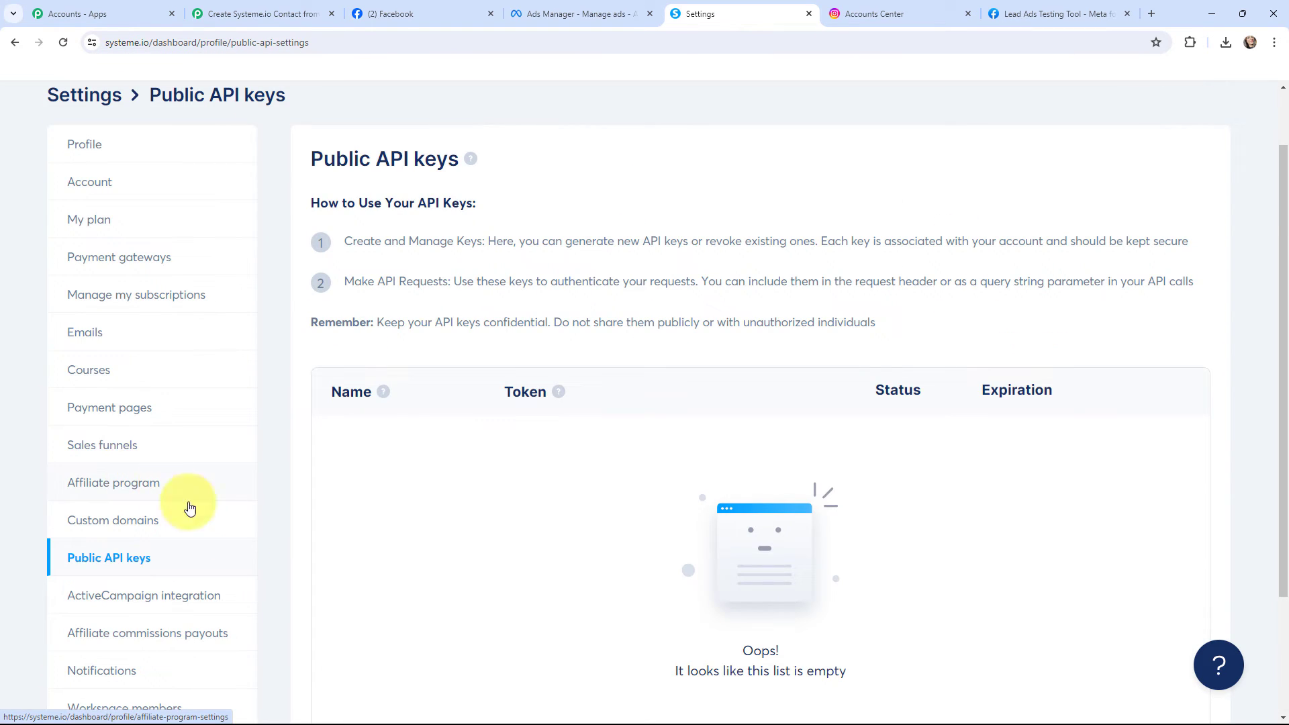
# Create a public API key named New without an expiration date and copy its token
pyautogui.scroll(-2, 662, 528)
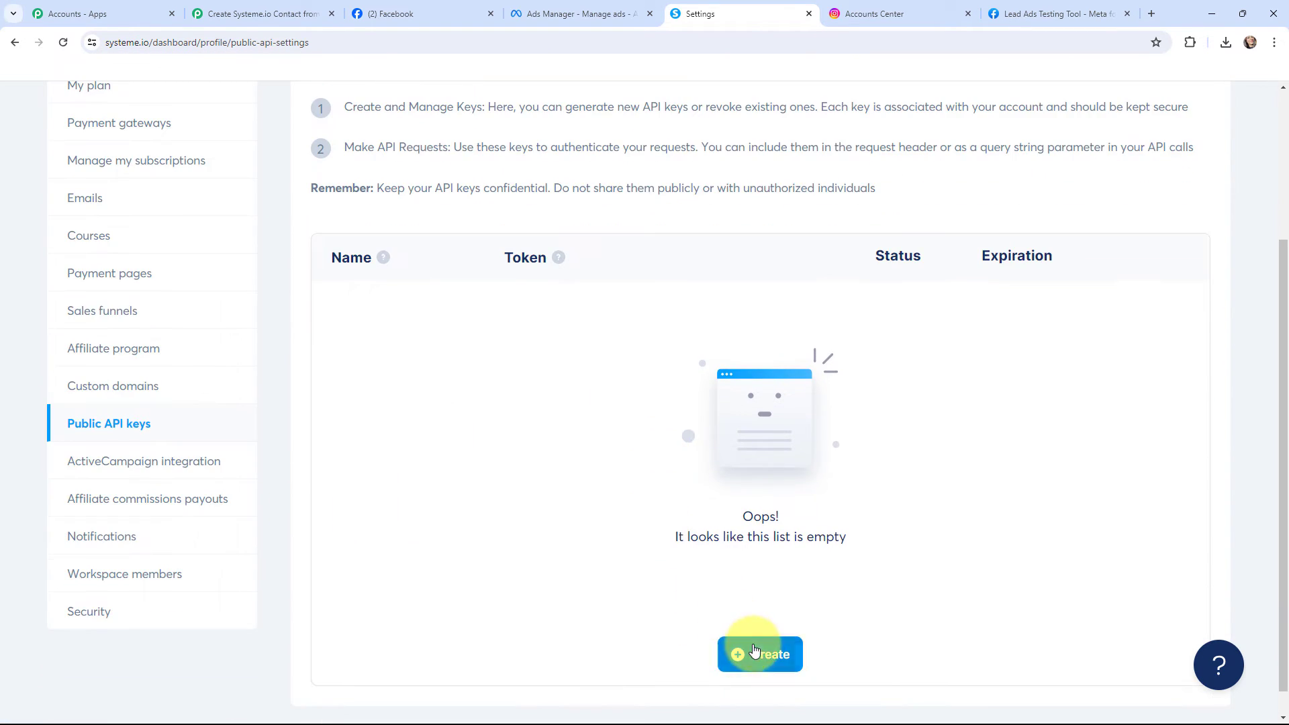
pyautogui.click(755, 650)
pyautogui.click(453, 363)
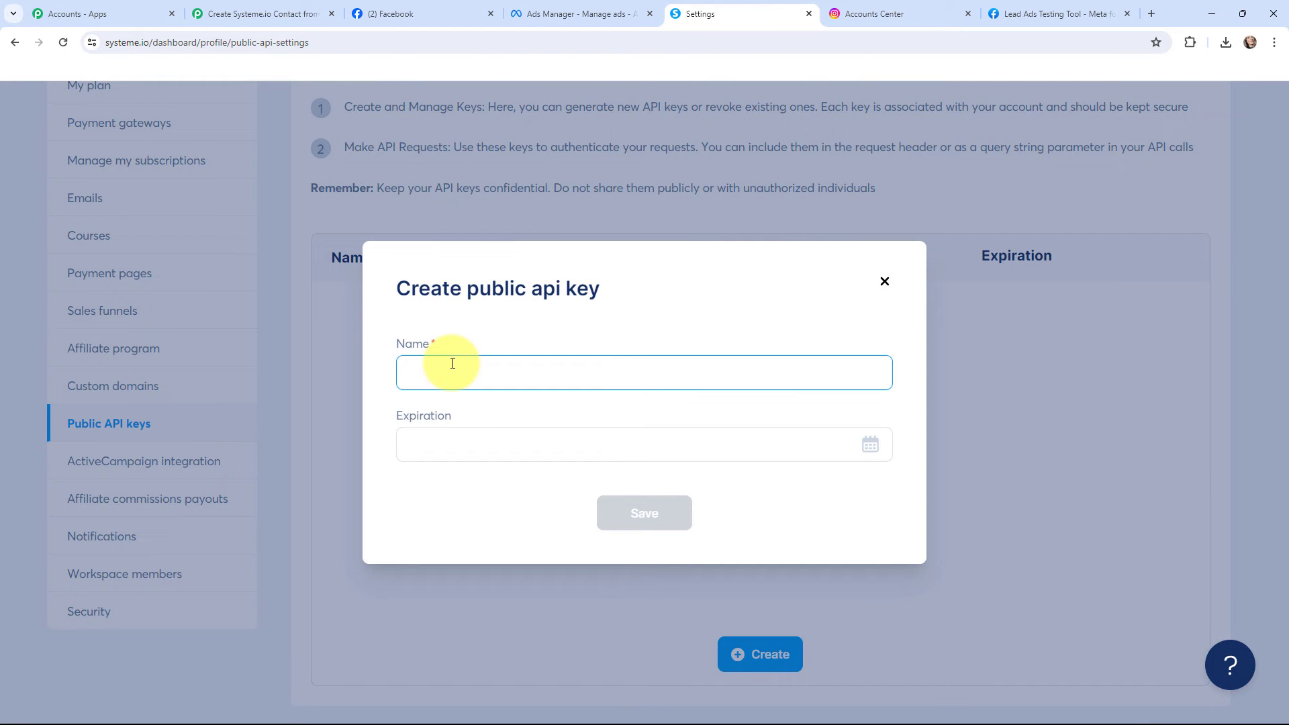
pyautogui.write('New')
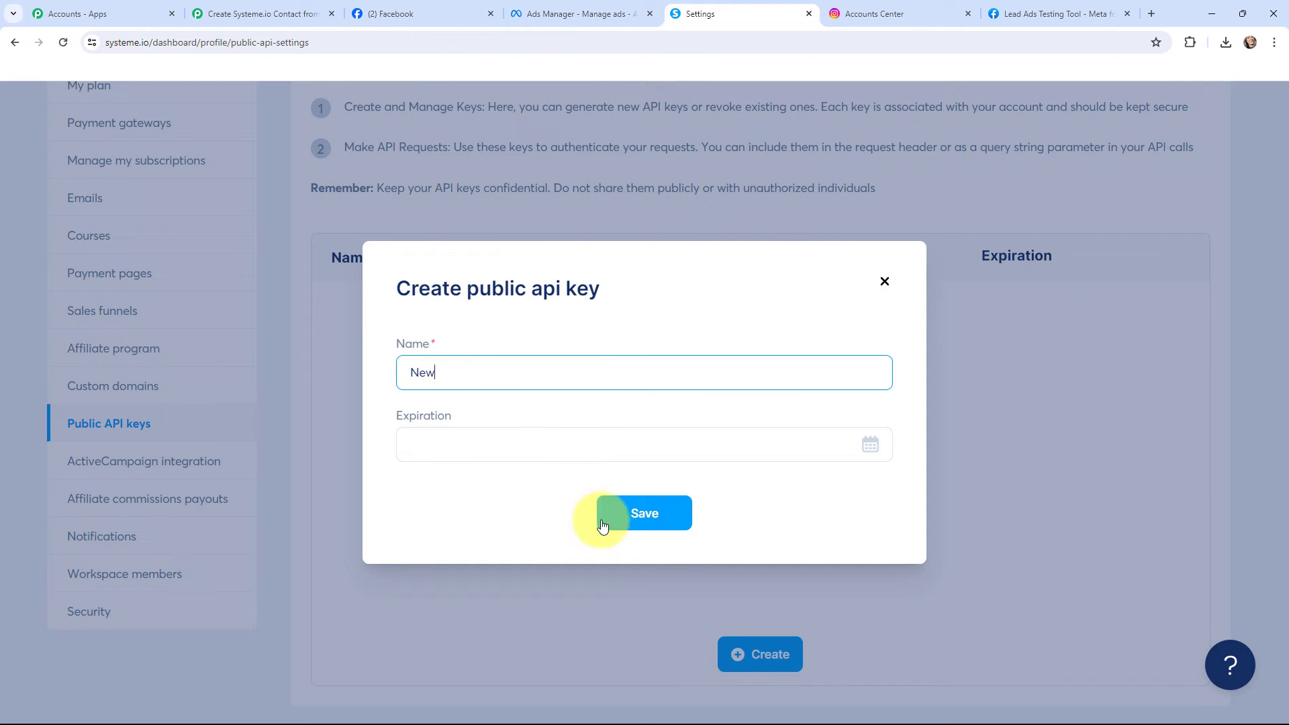
pyautogui.click(641, 518)
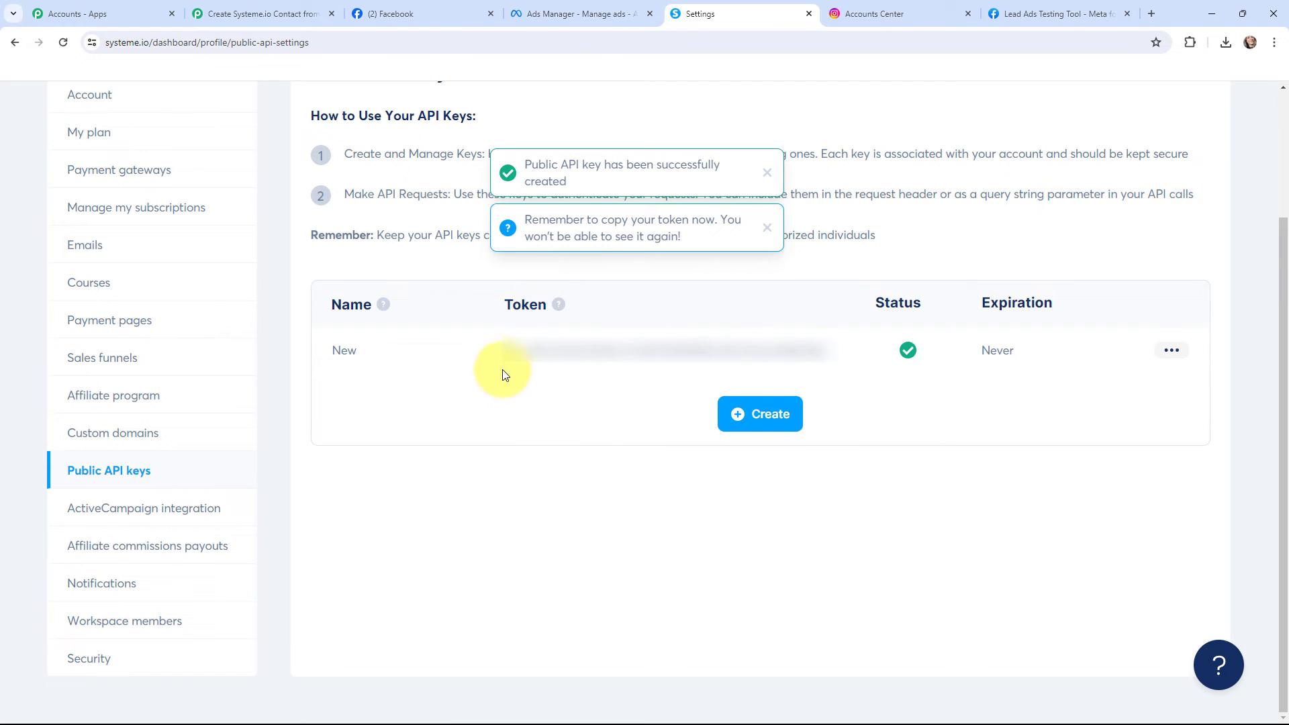
pyautogui.click(508, 351)
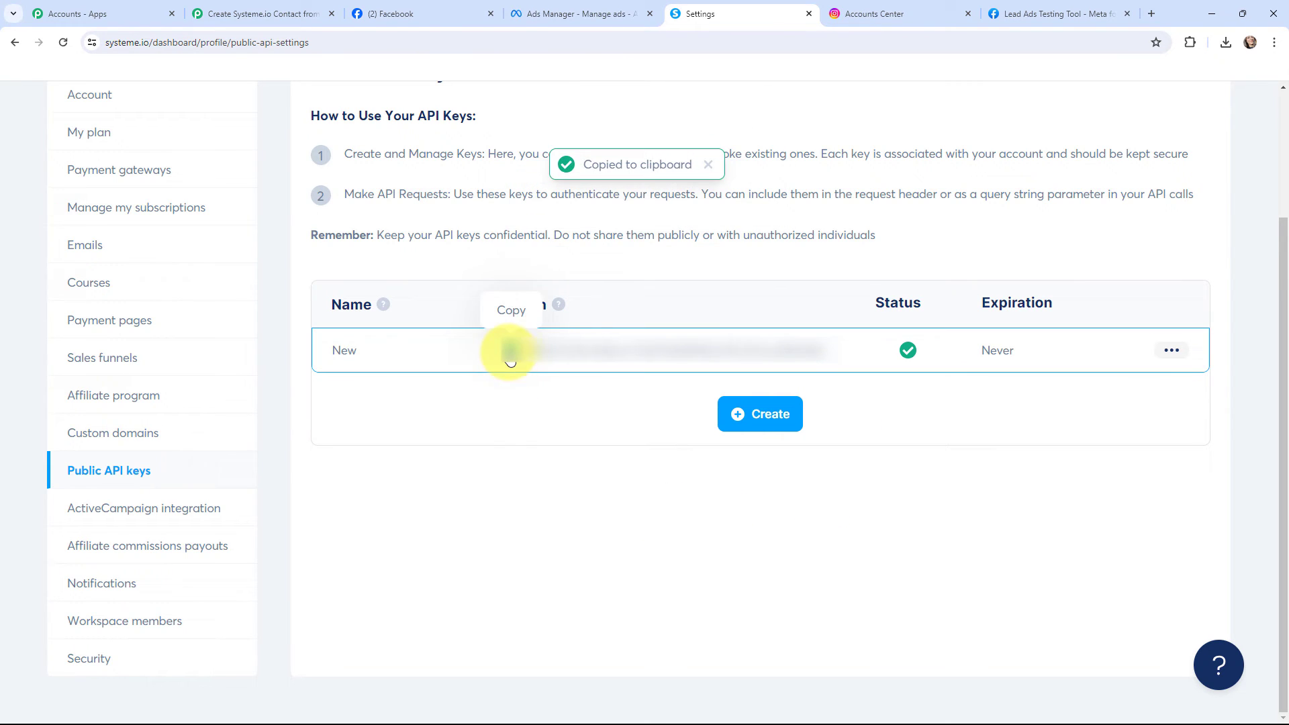
# Paste the copied API key into the new Systeme.io connection in Pabbly Connect and save the connection
pyautogui.click(289, 6)
pyautogui.click(638, 495)
pyautogui.hotkey('ctrl', 'v')
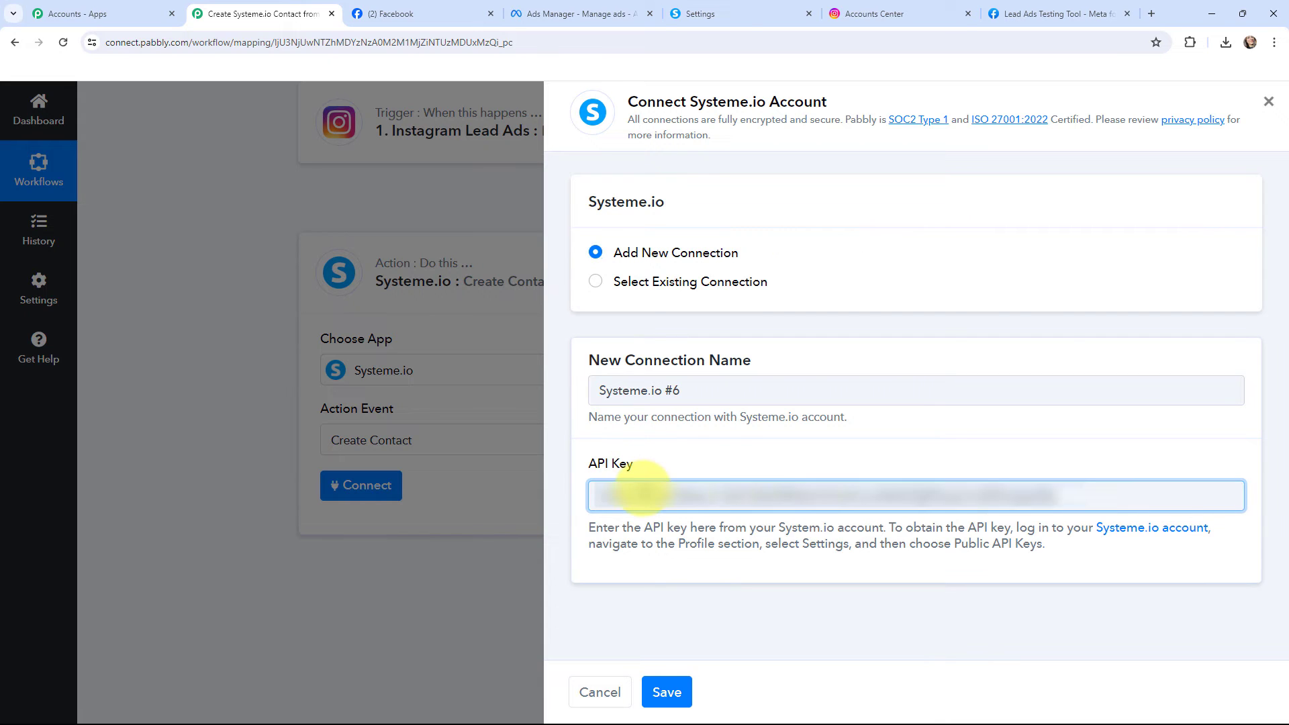
pyautogui.click(666, 690)
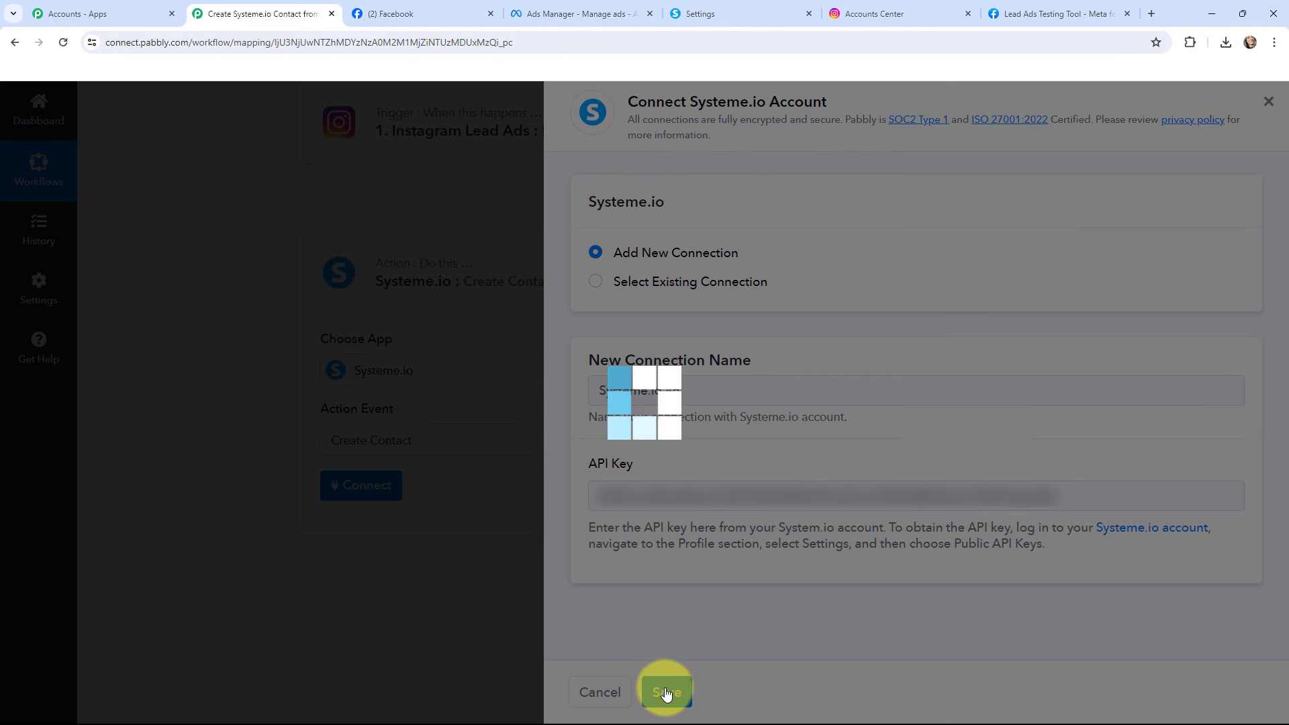
# Map the Create Contact action's Email Address to the Res4 Email value from the Instagram Lead Ads trigger
pyautogui.scroll(-2, 233, 384)
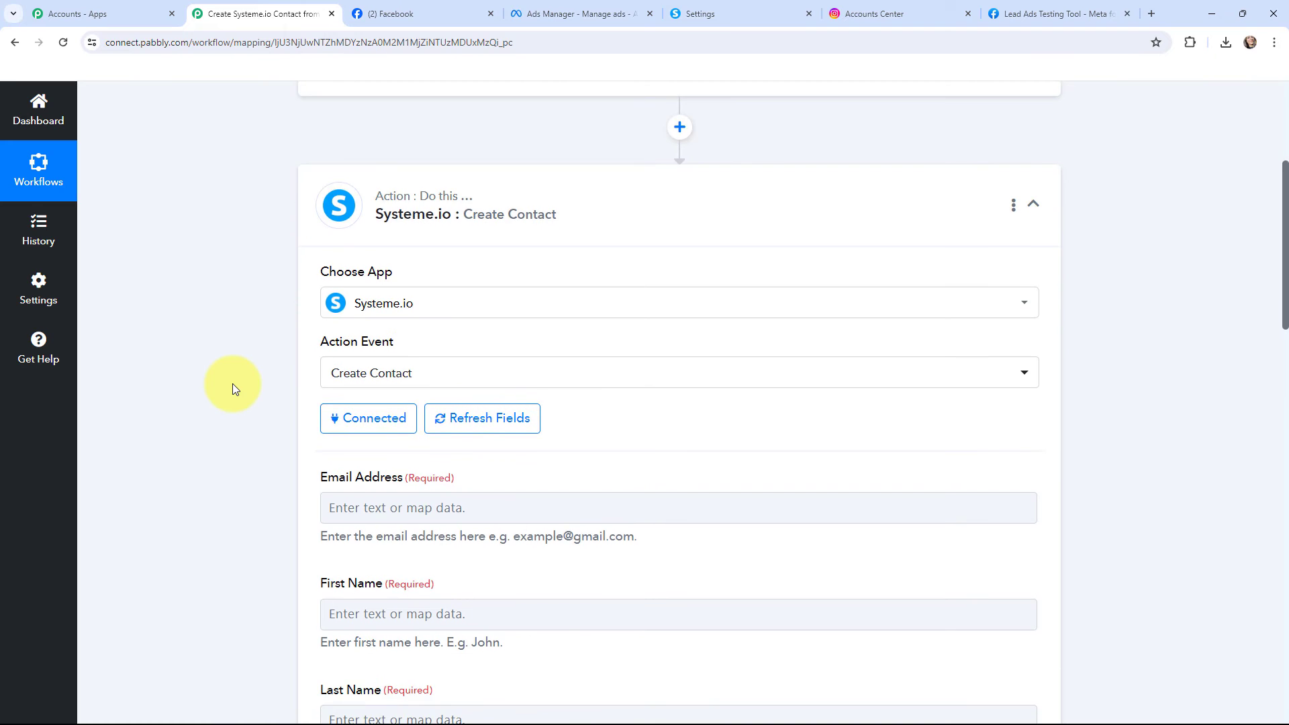
pyautogui.scroll(-1, 232, 384)
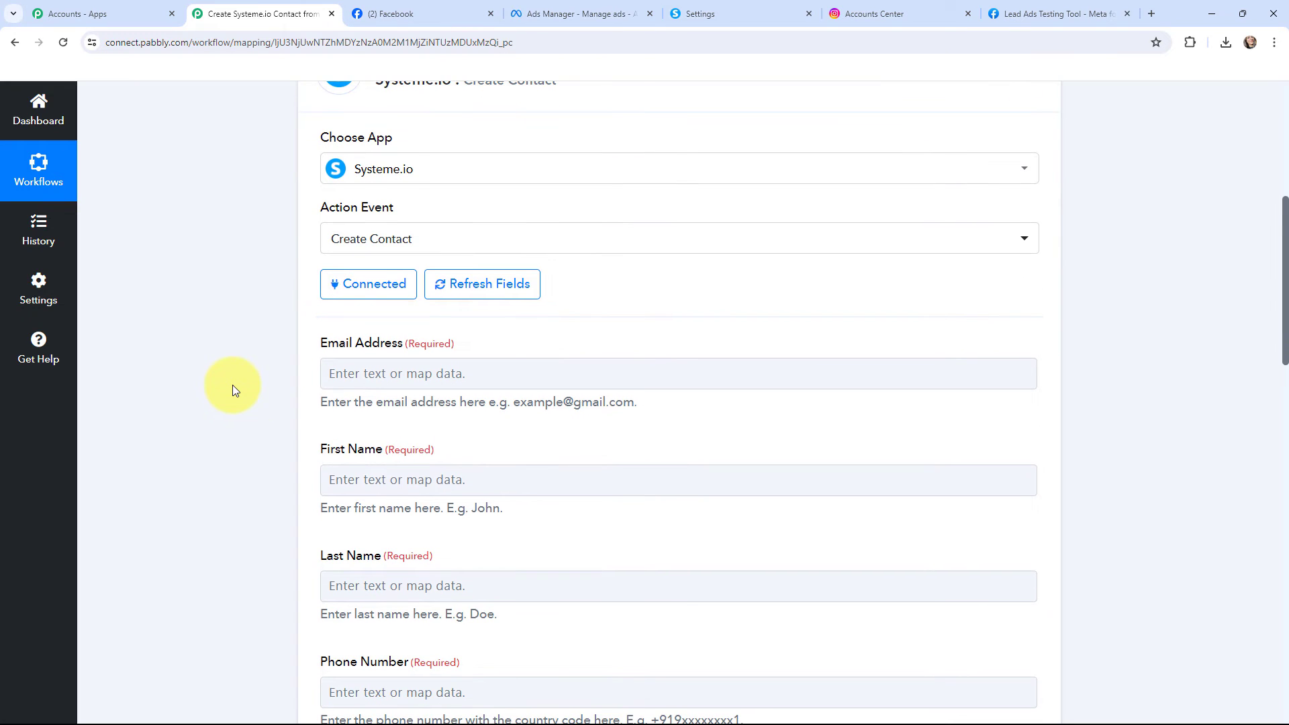
pyautogui.click(326, 375)
pyautogui.click(374, 497)
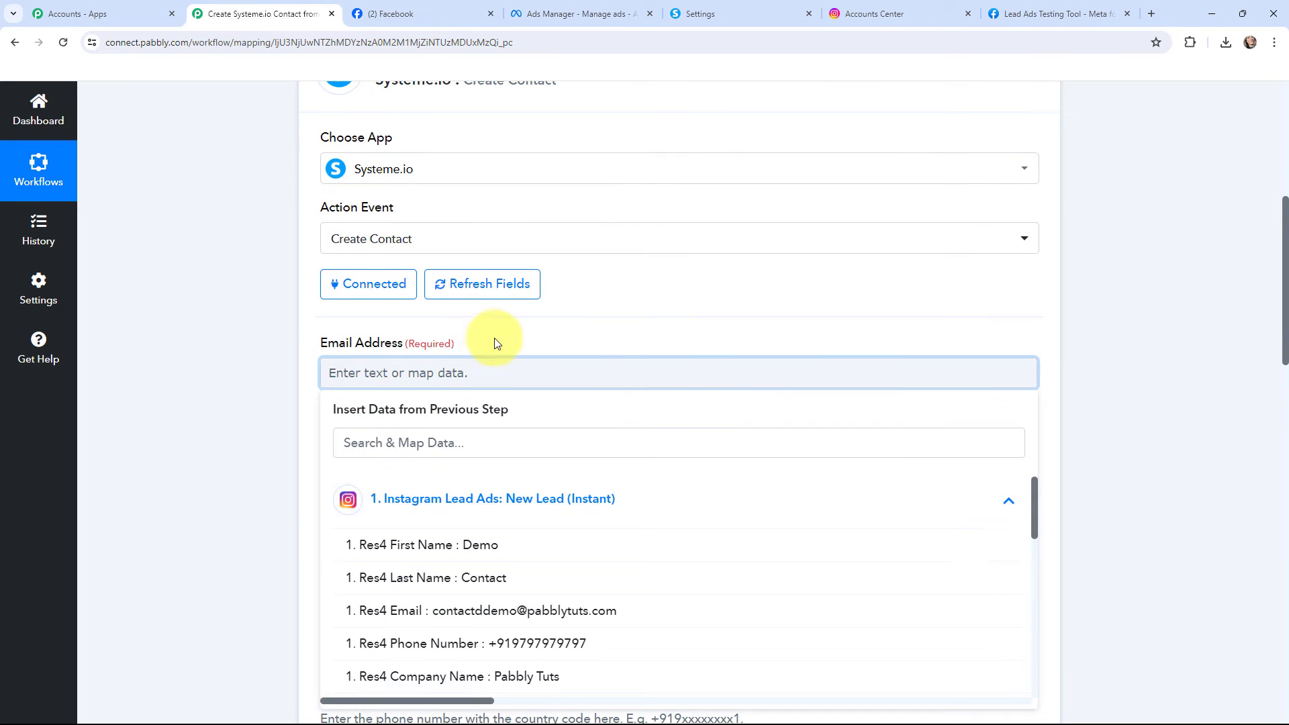
pyautogui.scroll(-2, 495, 340)
pyautogui.click(526, 473)
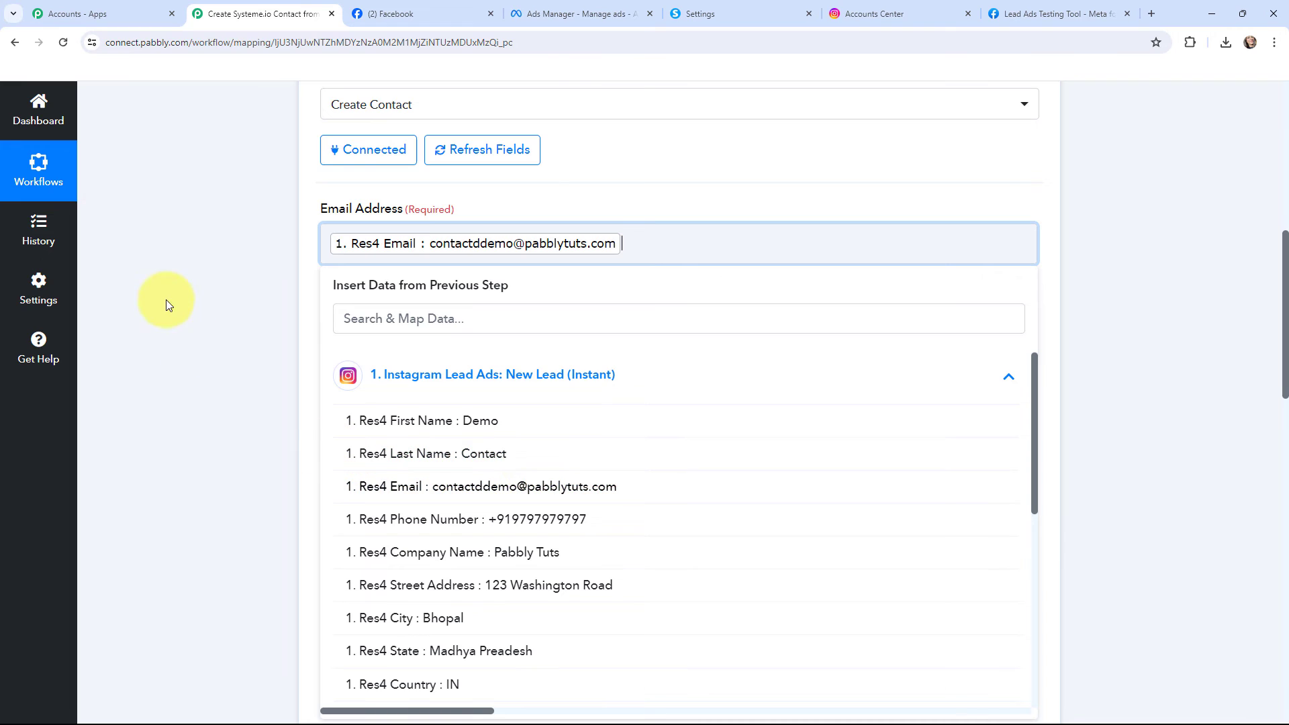
# Map the Create Contact action's First Name to the Res4 First Name value from the Instagram Lead Ads trigger
pyautogui.click(184, 304)
pyautogui.click(347, 358)
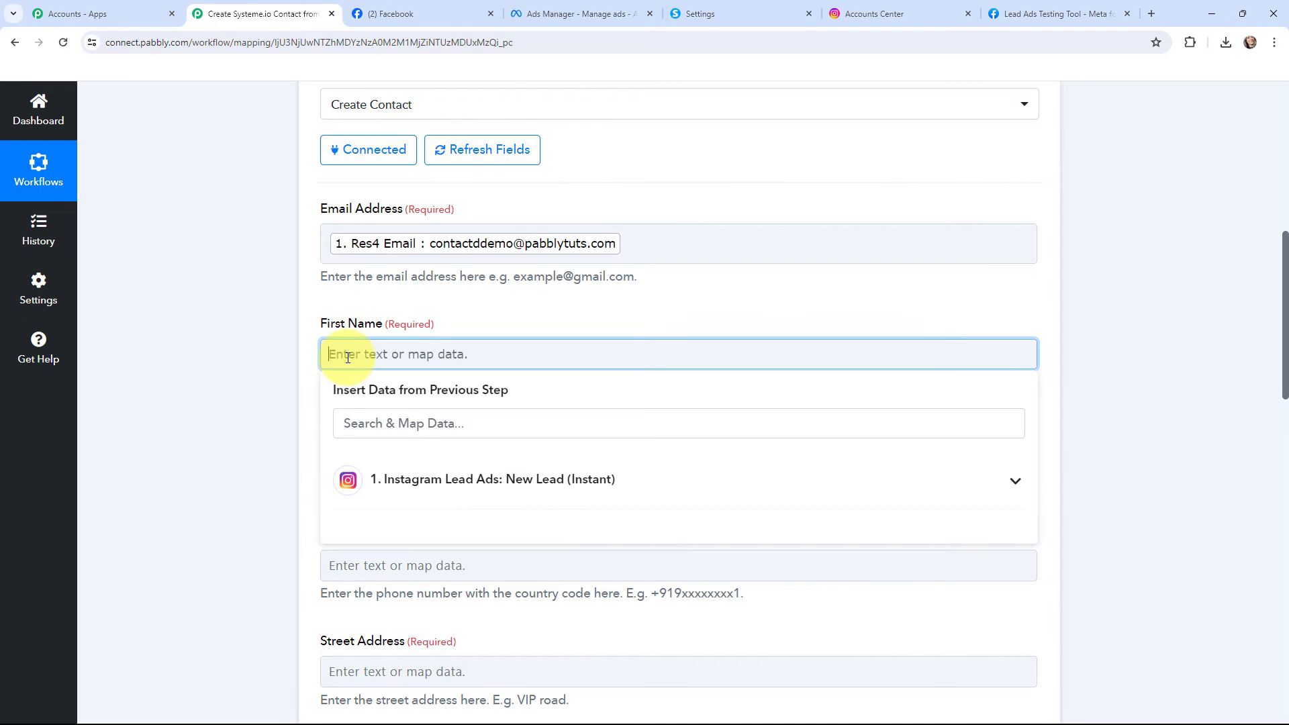
pyautogui.click(389, 479)
pyautogui.click(483, 527)
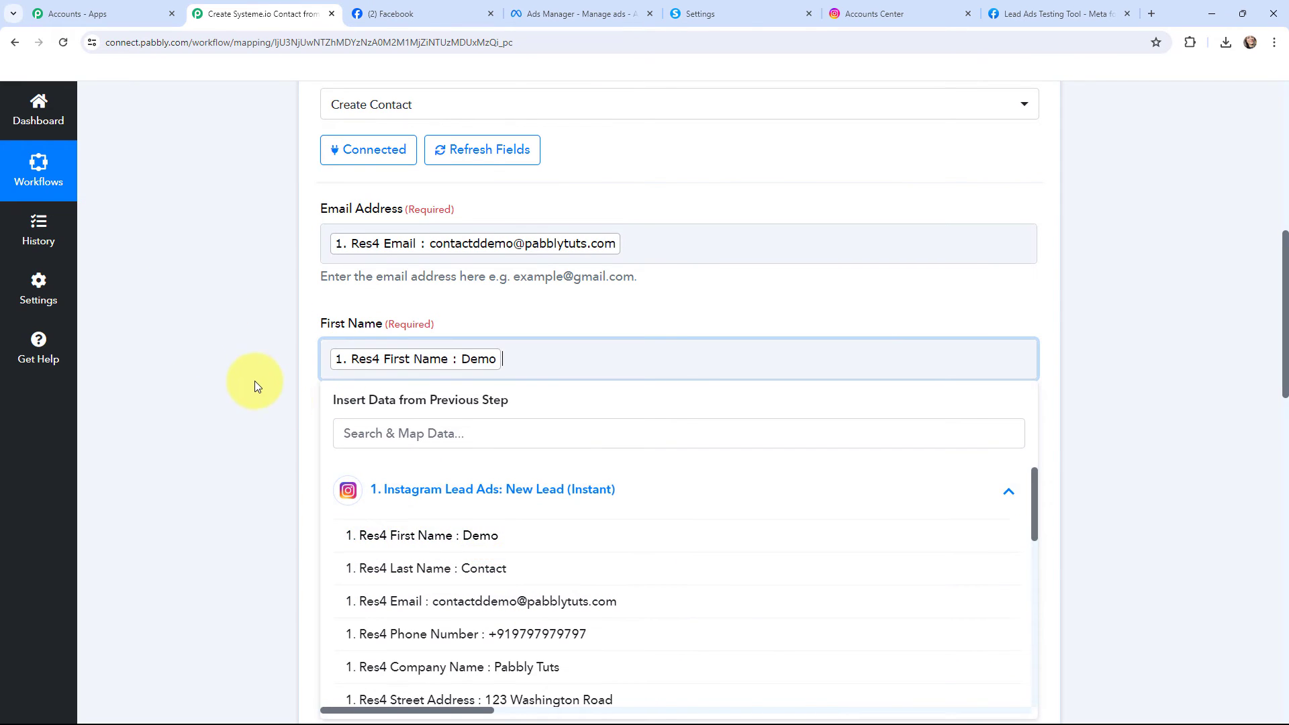
pyautogui.click(244, 368)
# Map the Last Name field to the Res4 Last Name value from the Instagram Lead Ads trigger
pyautogui.scroll(-1, 322, 376)
pyautogui.click(426, 402)
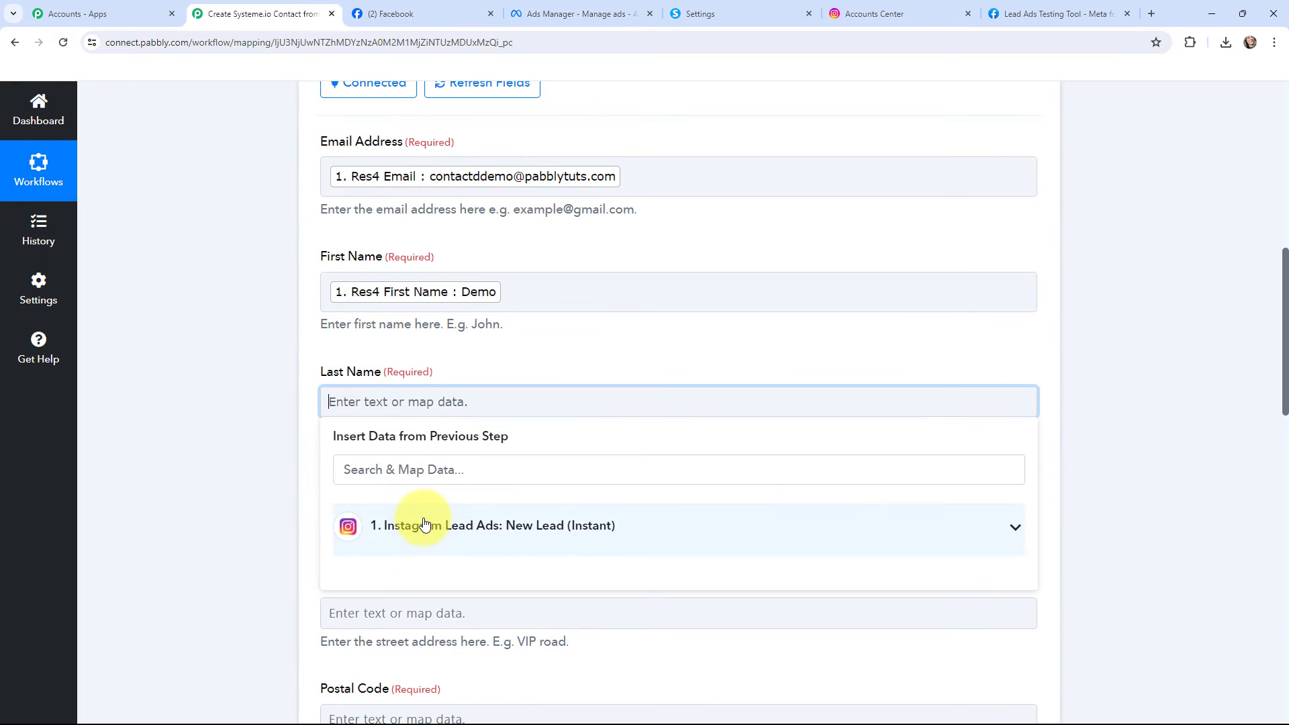
pyautogui.click(426, 525)
pyautogui.click(474, 601)
pyautogui.click(242, 383)
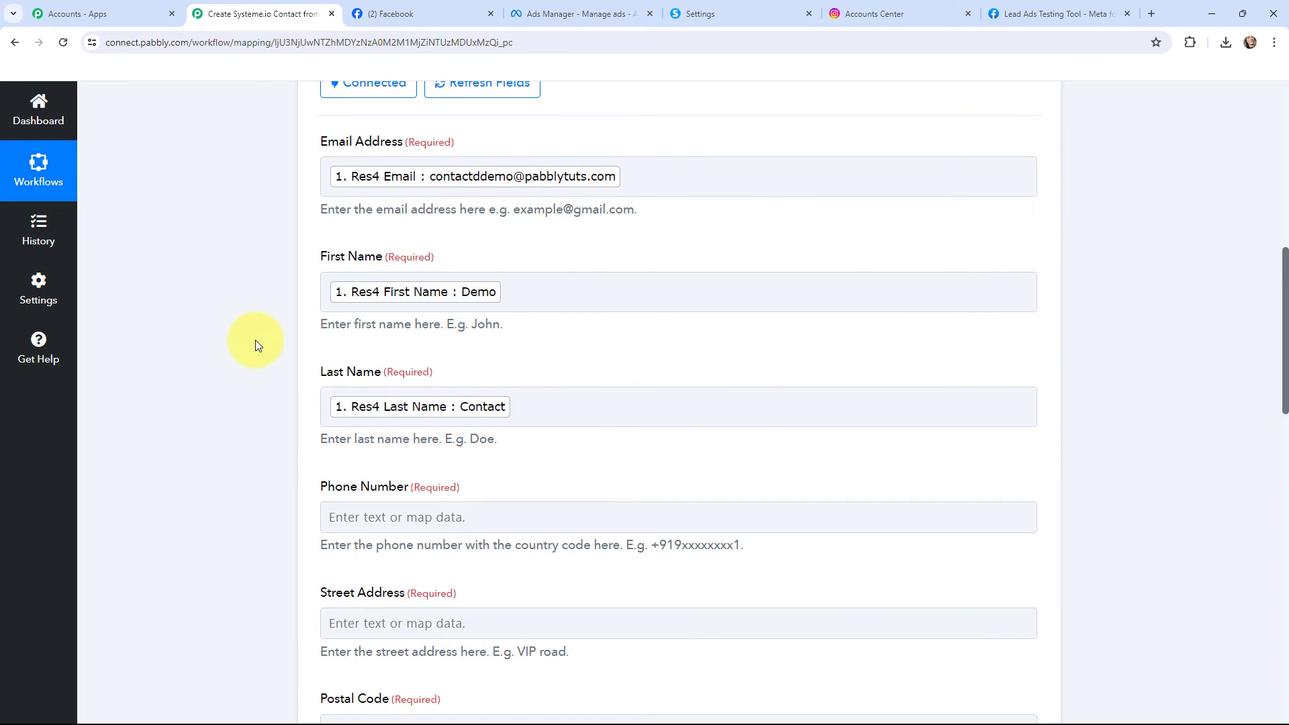
# Map the Phone Number field to the Res4 Phone Number value from the Instagram Lead Ads trigger
pyautogui.scroll(-2, 256, 342)
pyautogui.click(360, 381)
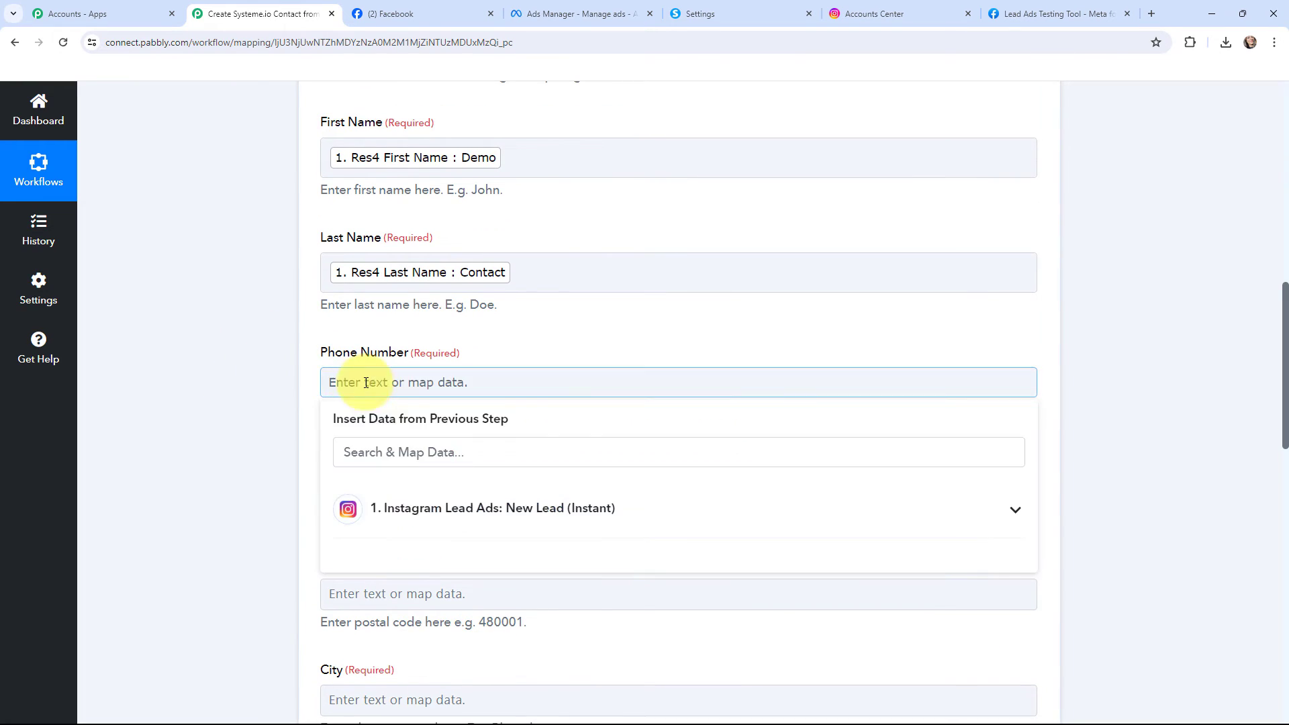
pyautogui.click(421, 528)
pyautogui.click(484, 656)
pyautogui.click(247, 381)
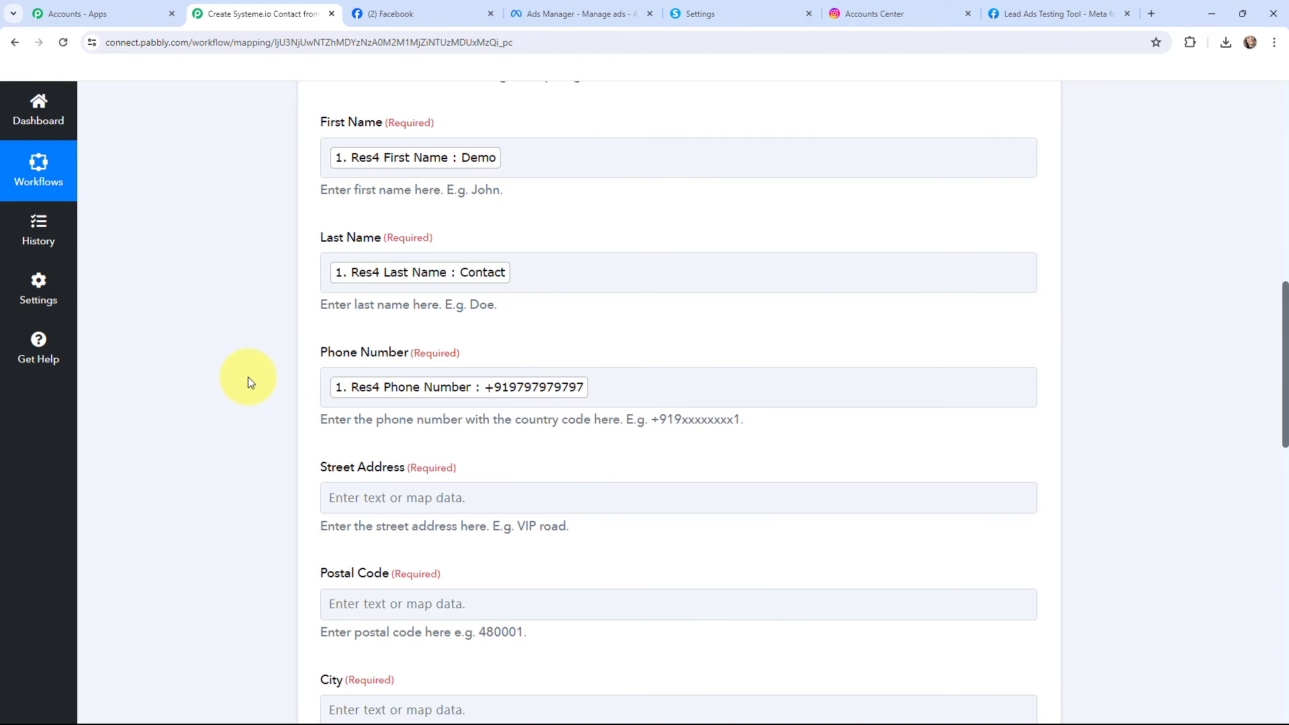
# Map the Street Address field to the Res4 Street Address value from the Instagram Lead Ads trigger
pyautogui.scroll(-3, 247, 379)
pyautogui.click(360, 294)
pyautogui.click(403, 421)
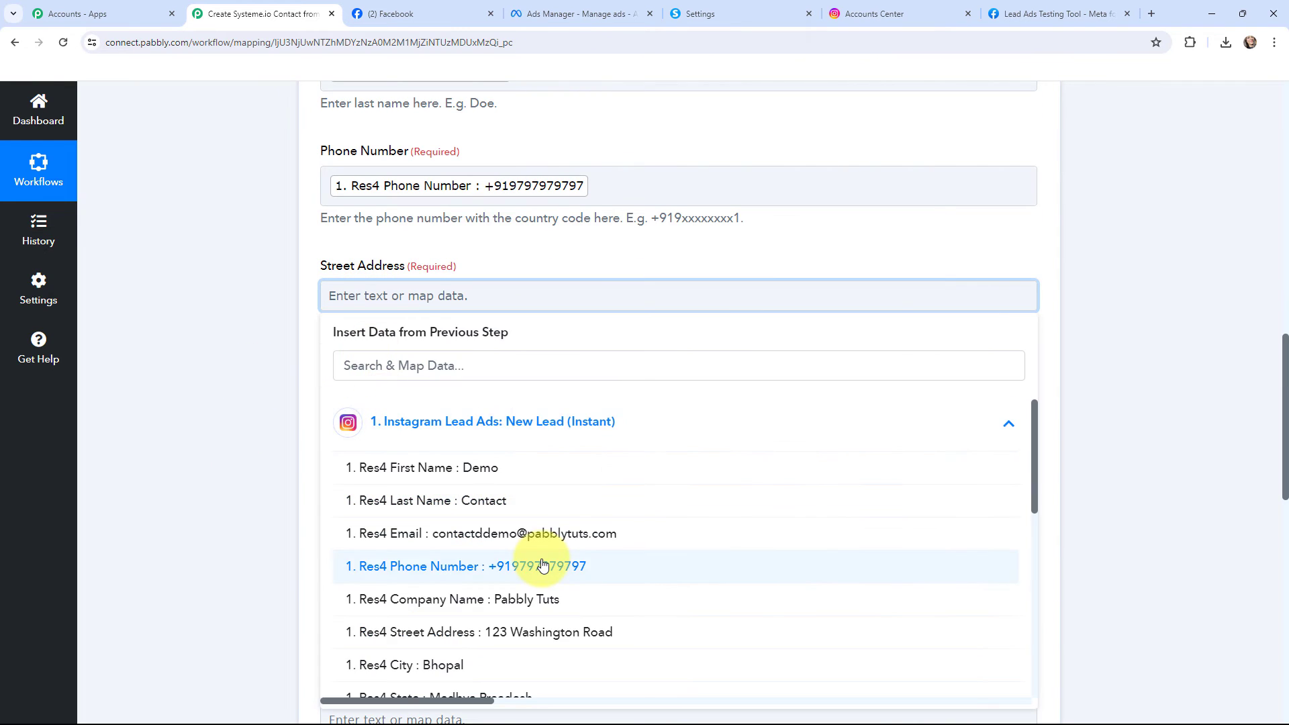
pyautogui.scroll(-1, 543, 566)
pyautogui.click(548, 575)
pyautogui.click(259, 444)
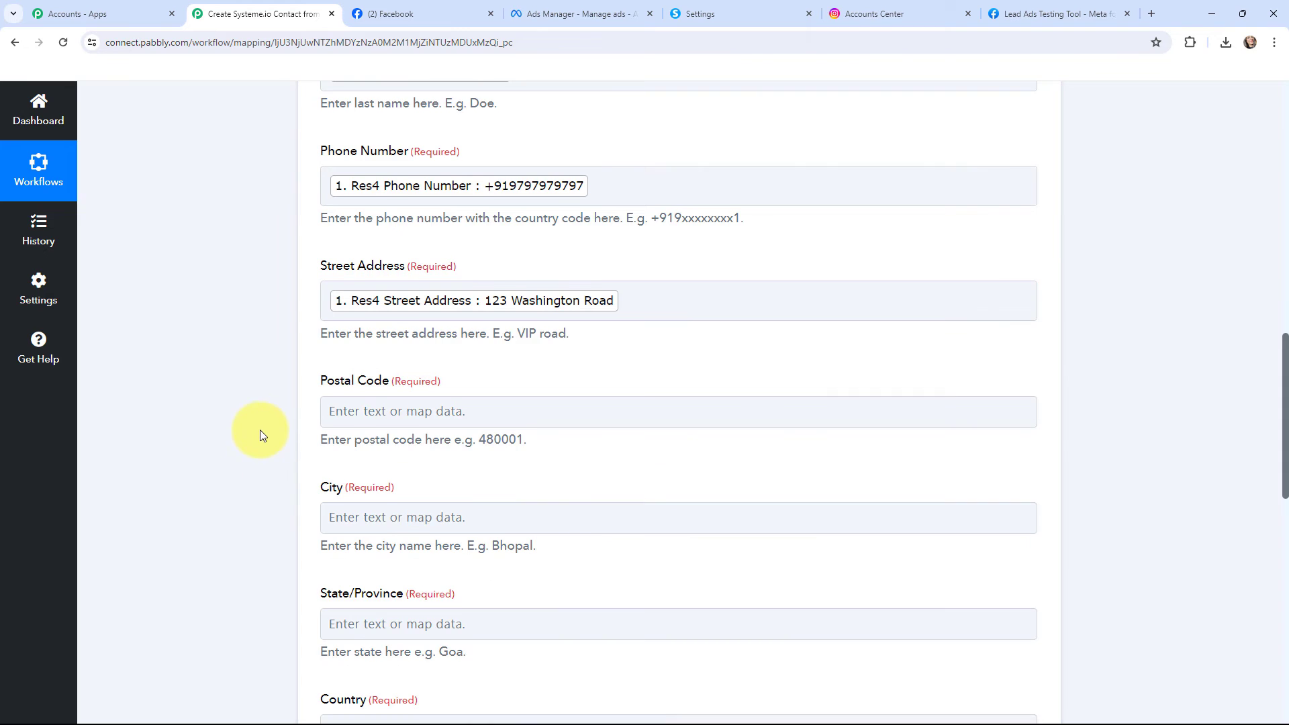
# Map the Postal Code field to the Res4 Post Code value from the Instagram Lead Ads trigger
pyautogui.scroll(-2, 260, 435)
pyautogui.click(372, 287)
pyautogui.click(412, 403)
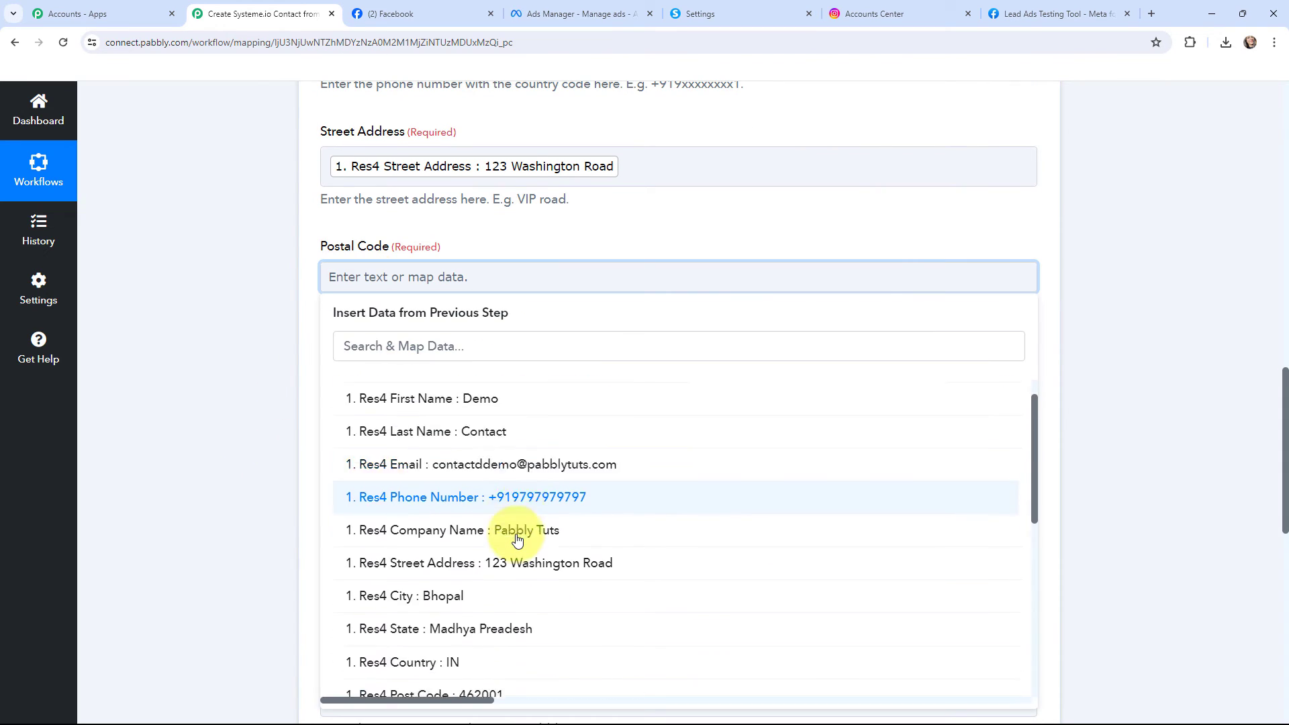
pyautogui.scroll(-2, 517, 539)
pyautogui.click(514, 547)
pyautogui.click(230, 381)
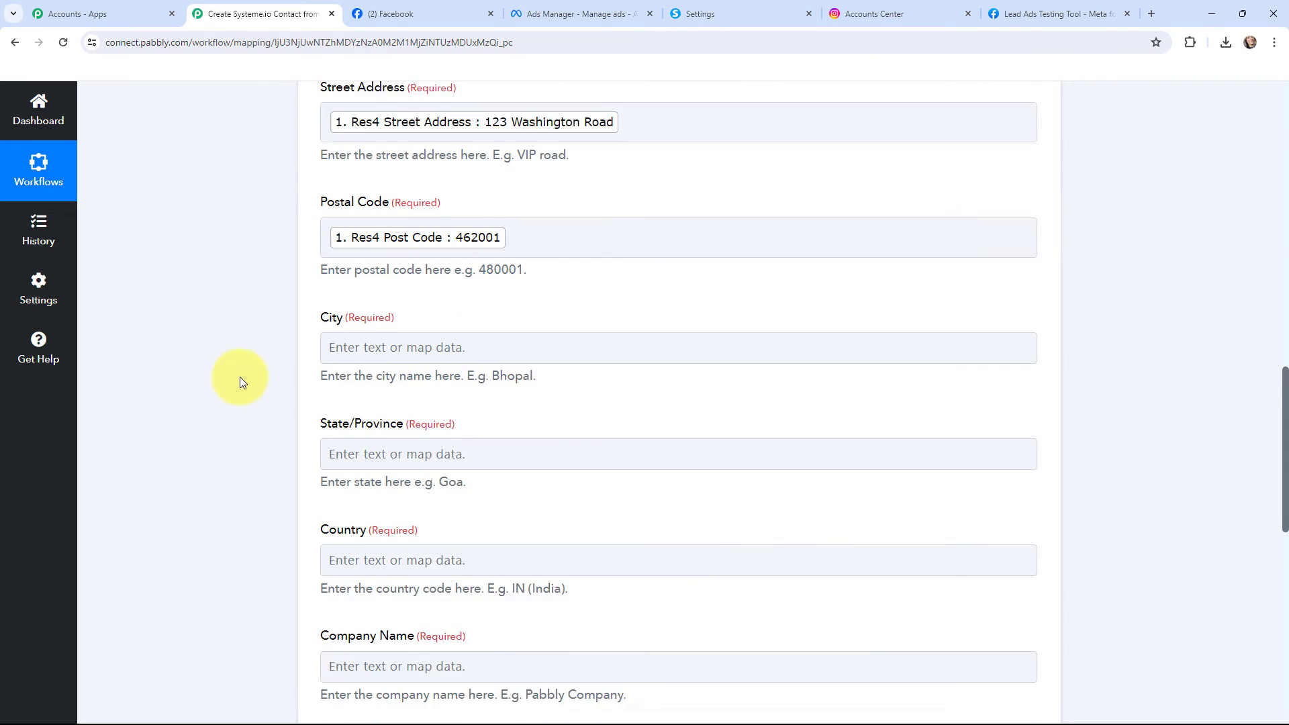
# Map the City field to the Res4 City value from the Instagram Lead Ads trigger
pyautogui.scroll(-1, 240, 383)
pyautogui.click(332, 257)
pyautogui.click(345, 382)
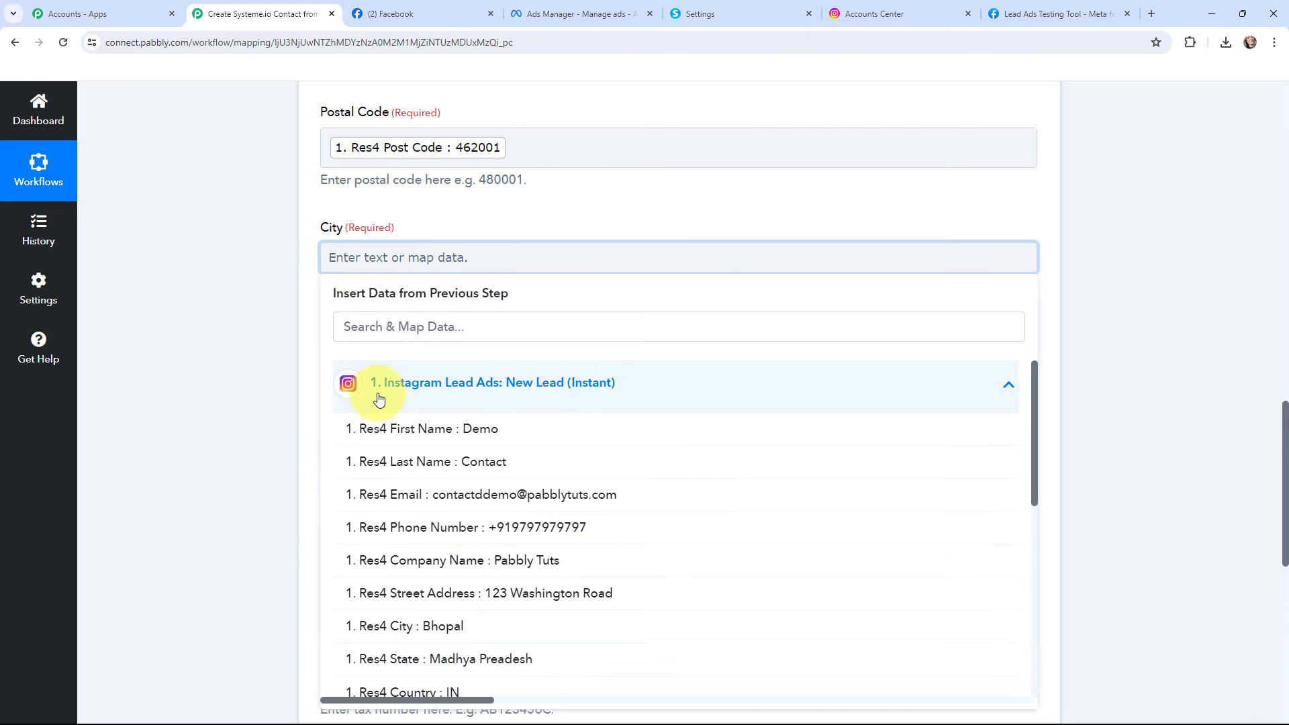
pyautogui.click(489, 618)
pyautogui.click(274, 452)
# Map the State/Province field to the Res4 State value from the Instagram Lead Ads trigger
pyautogui.click(351, 372)
pyautogui.click(443, 497)
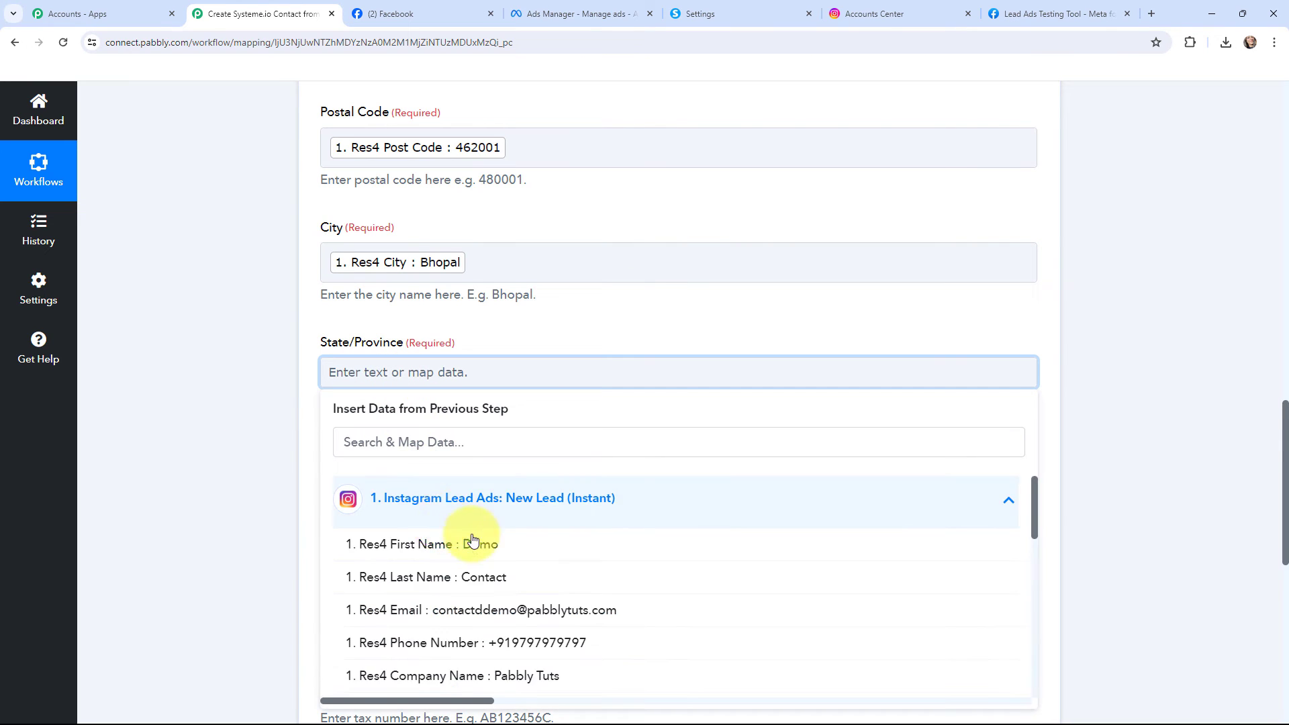
pyautogui.scroll(-4, 474, 540)
pyautogui.scroll(2, 477, 570)
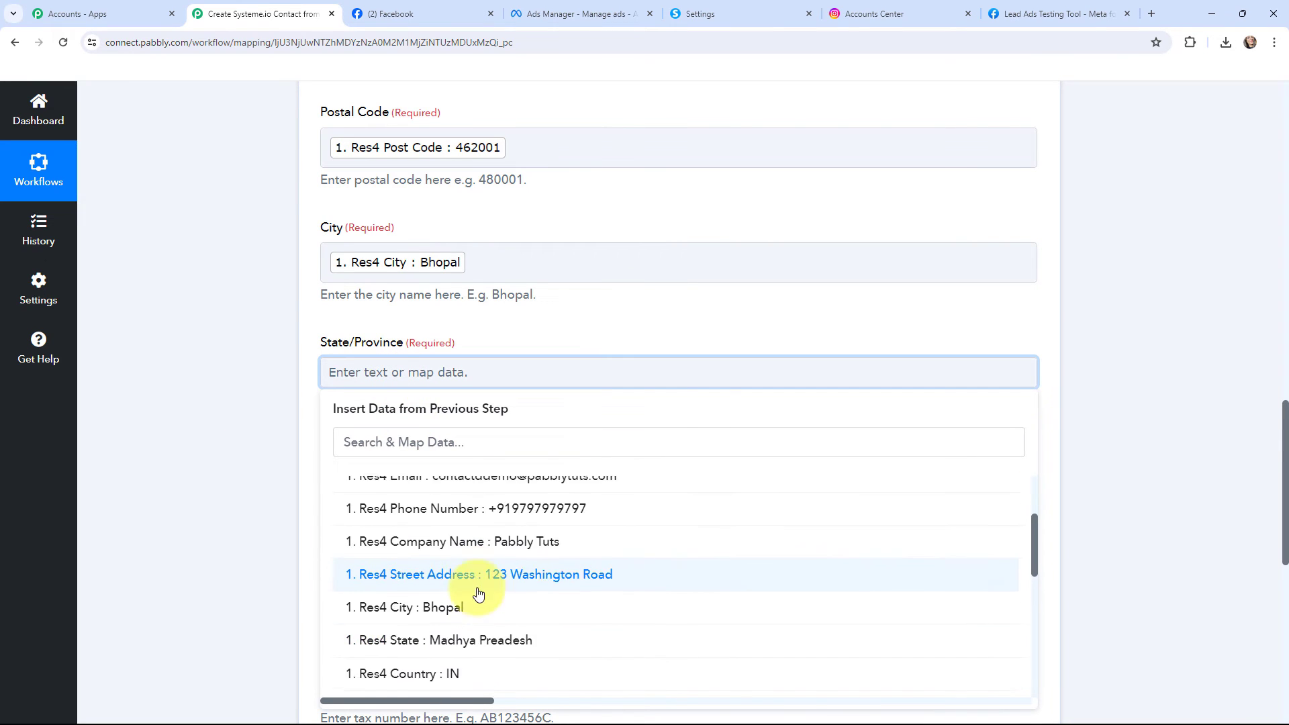
pyautogui.click(475, 640)
# Map the Country field to the Res4 Country value from the Instagram Lead Ads trigger
pyautogui.scroll(-3, 254, 357)
pyautogui.click(342, 287)
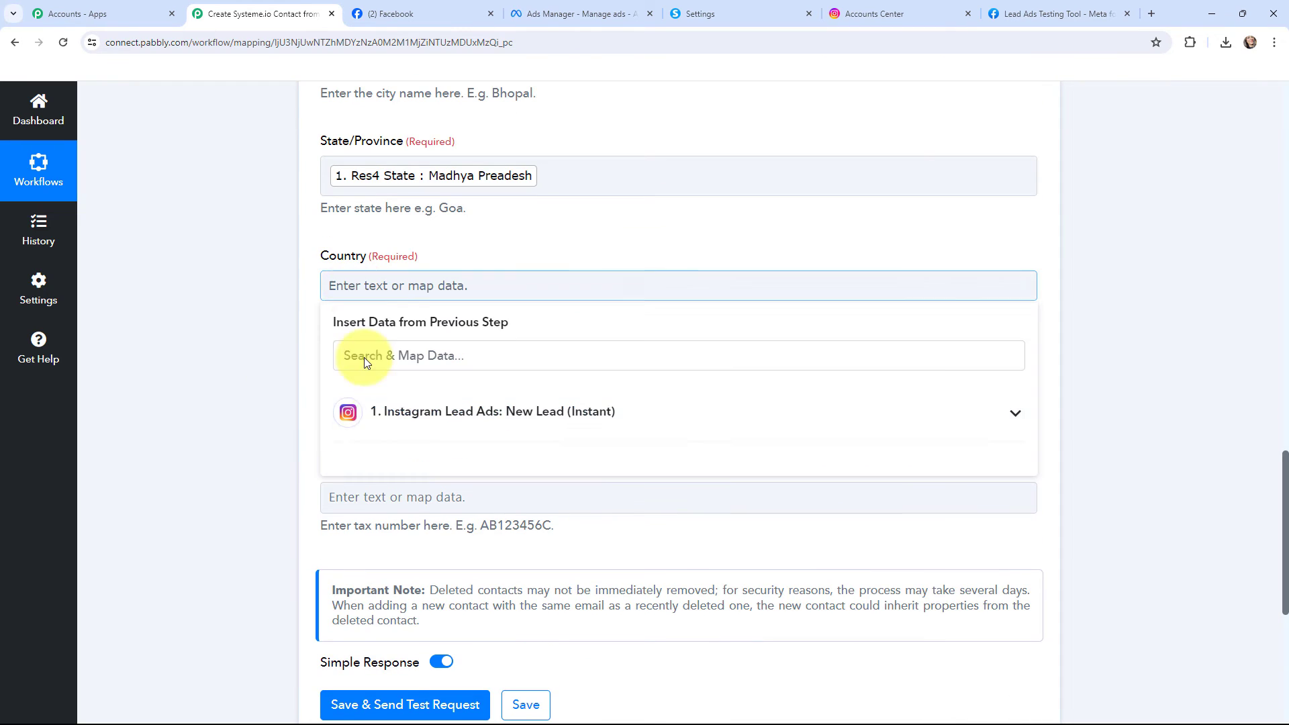
pyautogui.click(389, 411)
pyautogui.scroll(-3, 495, 531)
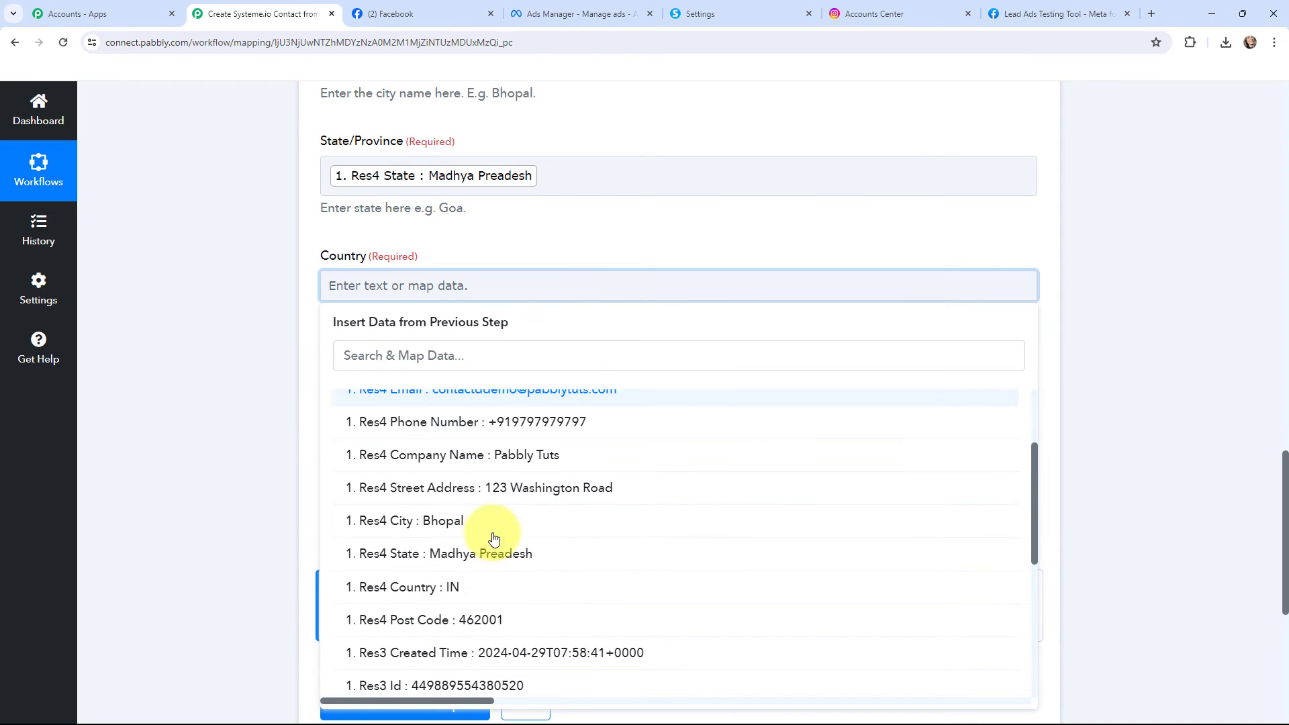
pyautogui.click(490, 590)
pyautogui.click(127, 336)
# Map the Company Name field to the Res4 Company Name value from the Instagram Lead Ads trigger
pyautogui.click(411, 401)
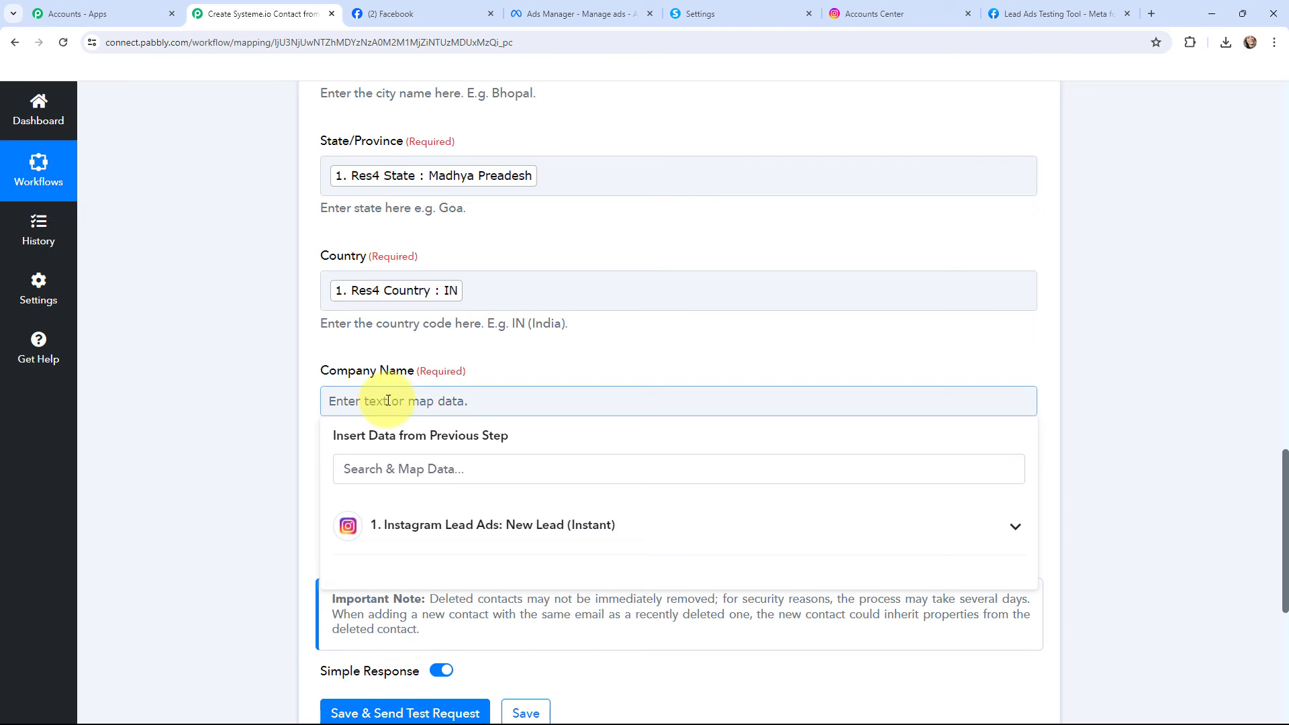
pyautogui.click(435, 511)
pyautogui.scroll(-3, 460, 469)
pyautogui.click(484, 502)
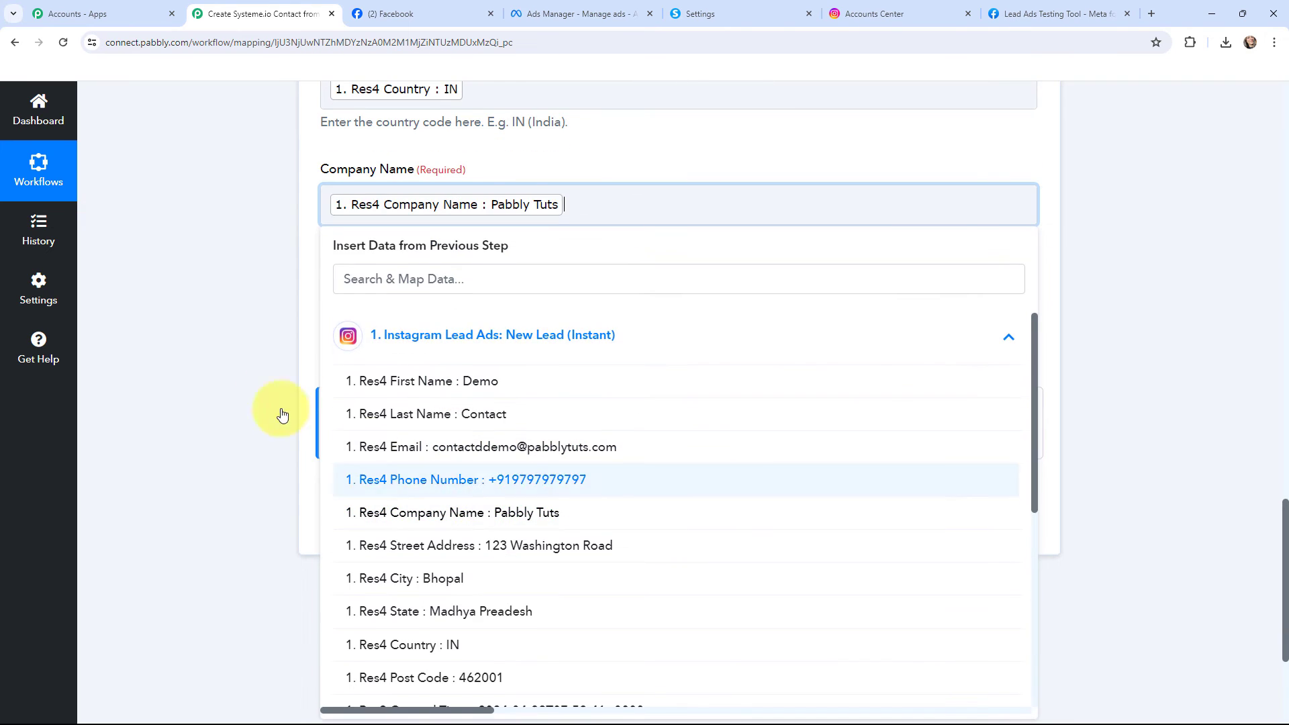
pyautogui.click(204, 337)
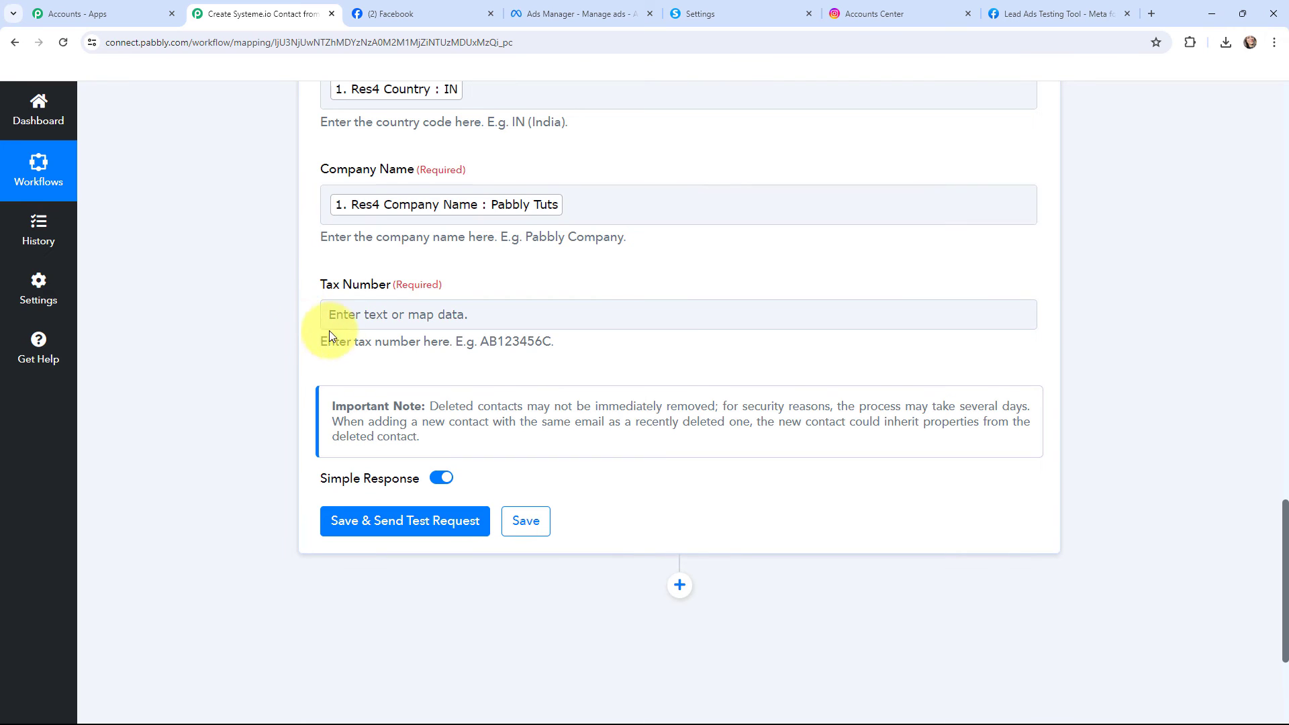
# Set the Create Contact action's Tax Number to 0
pyautogui.click(339, 325)
pyautogui.write('0')
pyautogui.click(230, 309)
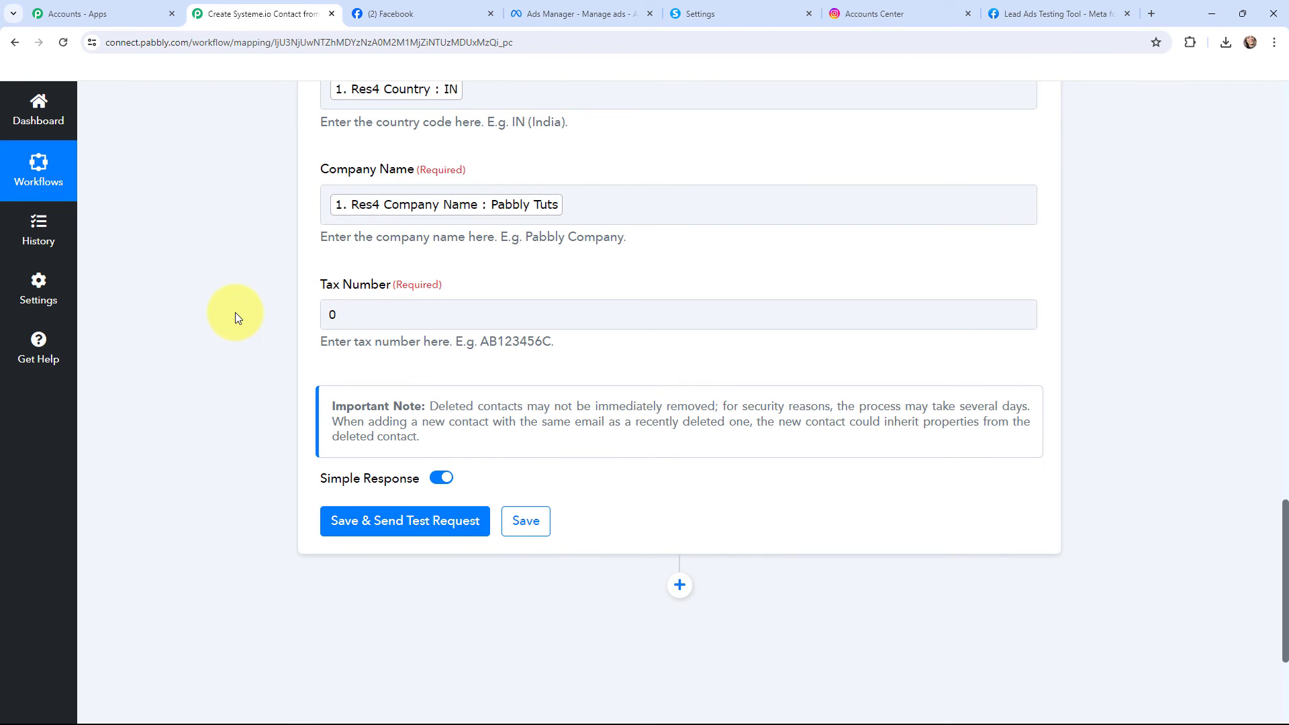
# Review the mapped values of all Create Contact fields, from Email Address to Tax Number
pyautogui.scroll(1, 235, 318)
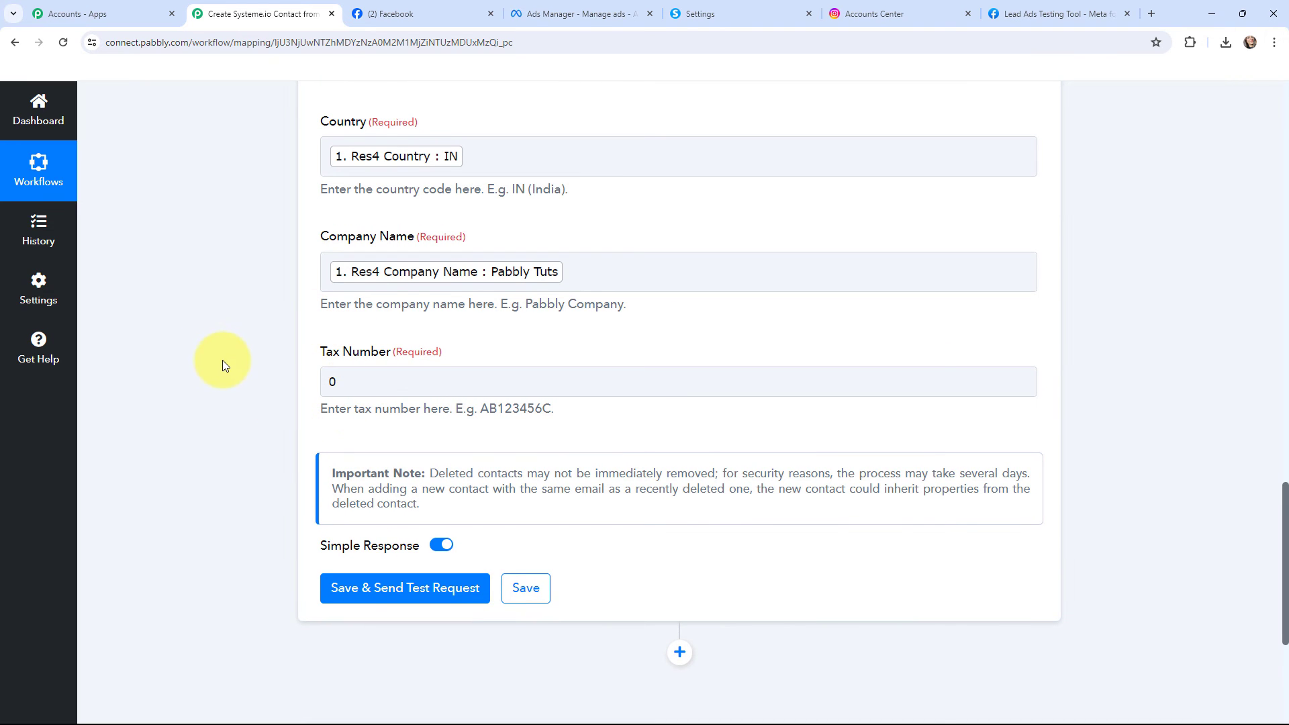
pyautogui.scroll(9, 223, 360)
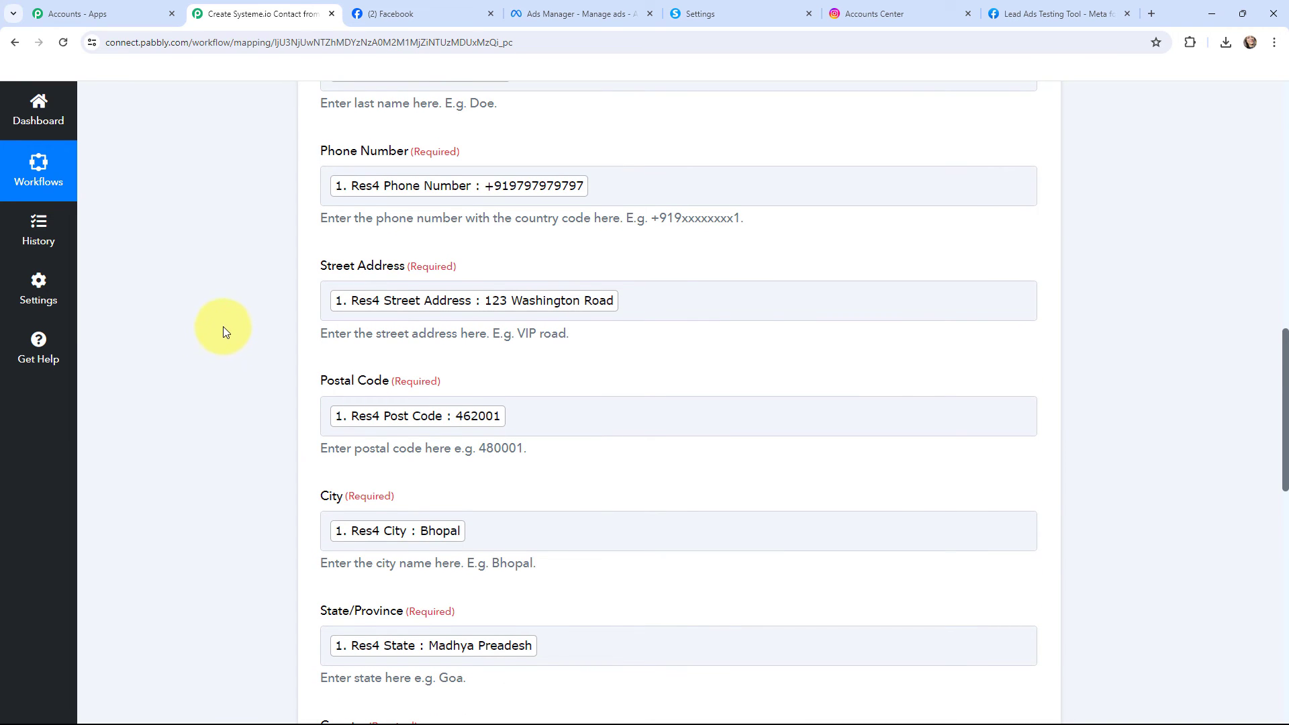
pyautogui.scroll(-4, 224, 325)
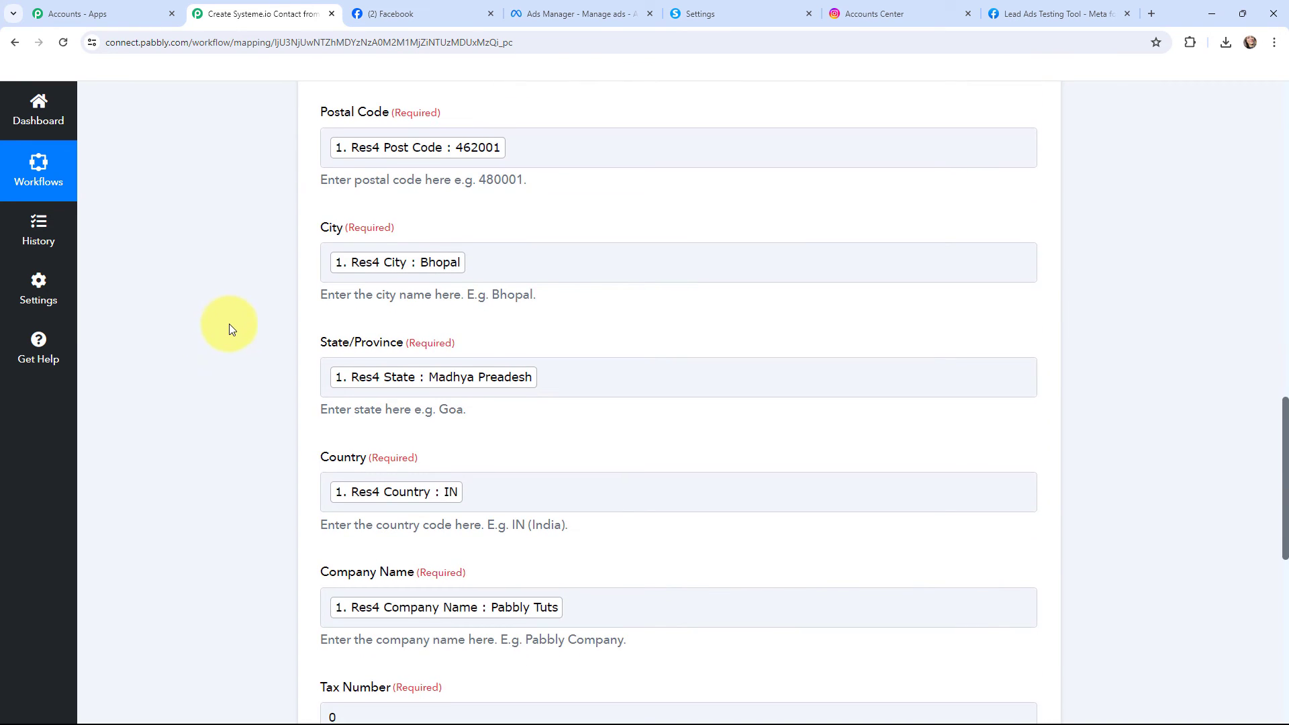
pyautogui.scroll(-2, 229, 328)
pyautogui.scroll(9, 237, 332)
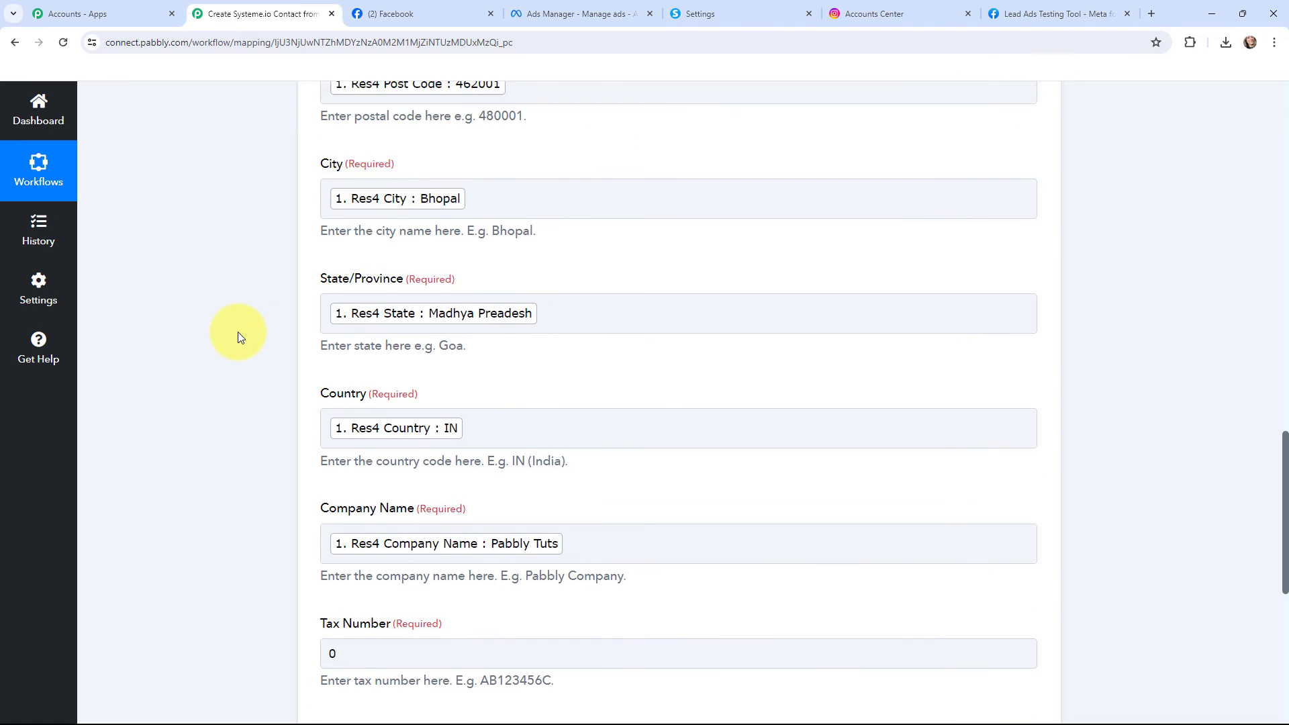
pyautogui.scroll(5, 238, 331)
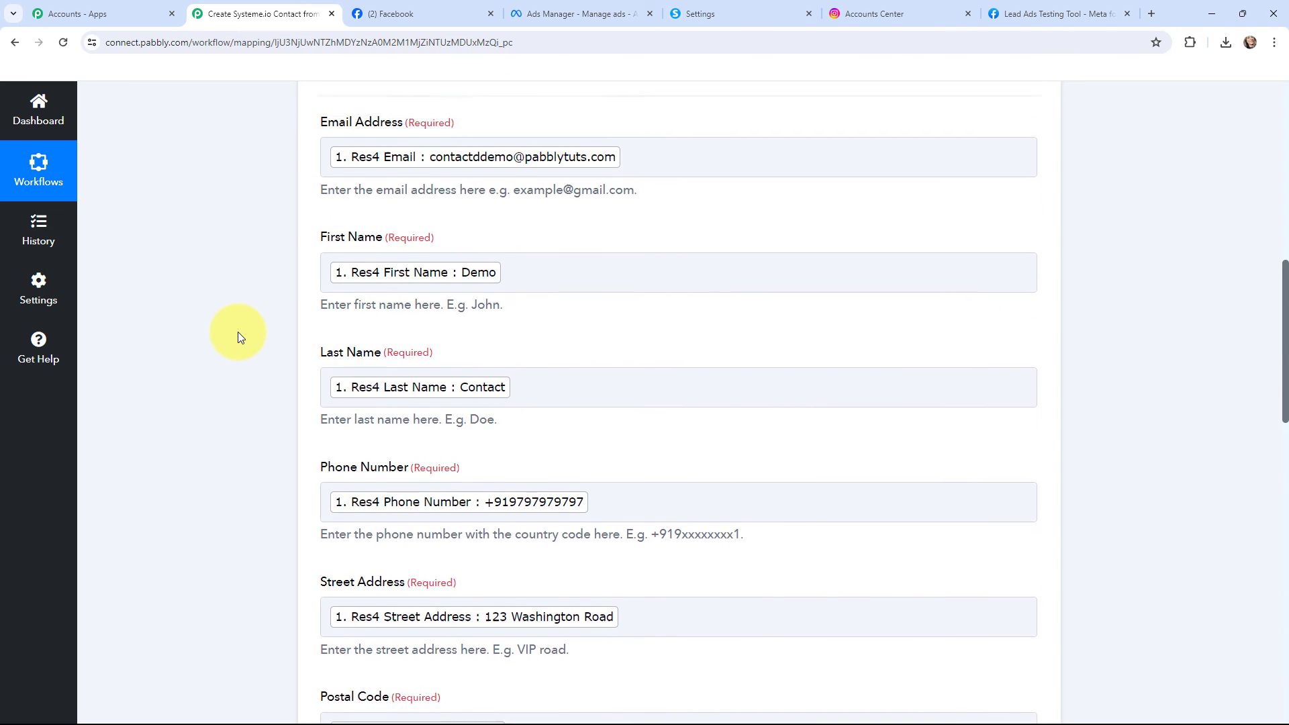
pyautogui.scroll(-3, 238, 331)
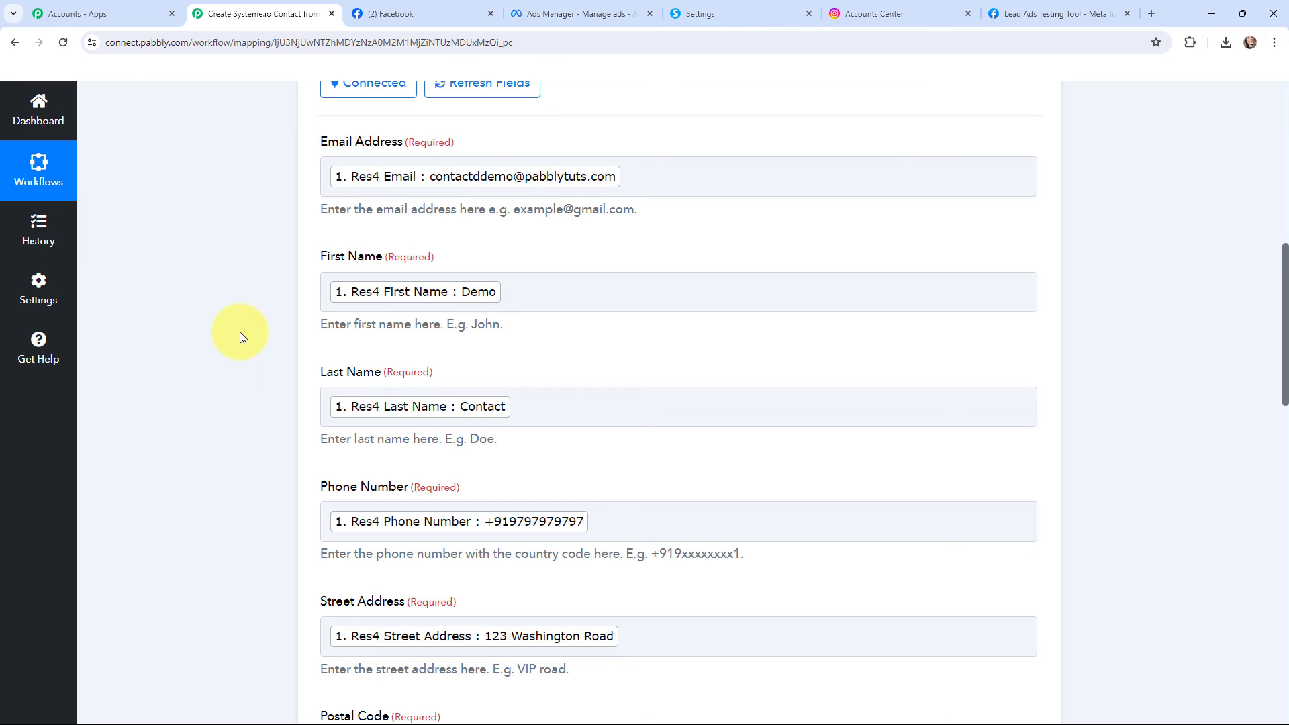
pyautogui.scroll(-13, 239, 332)
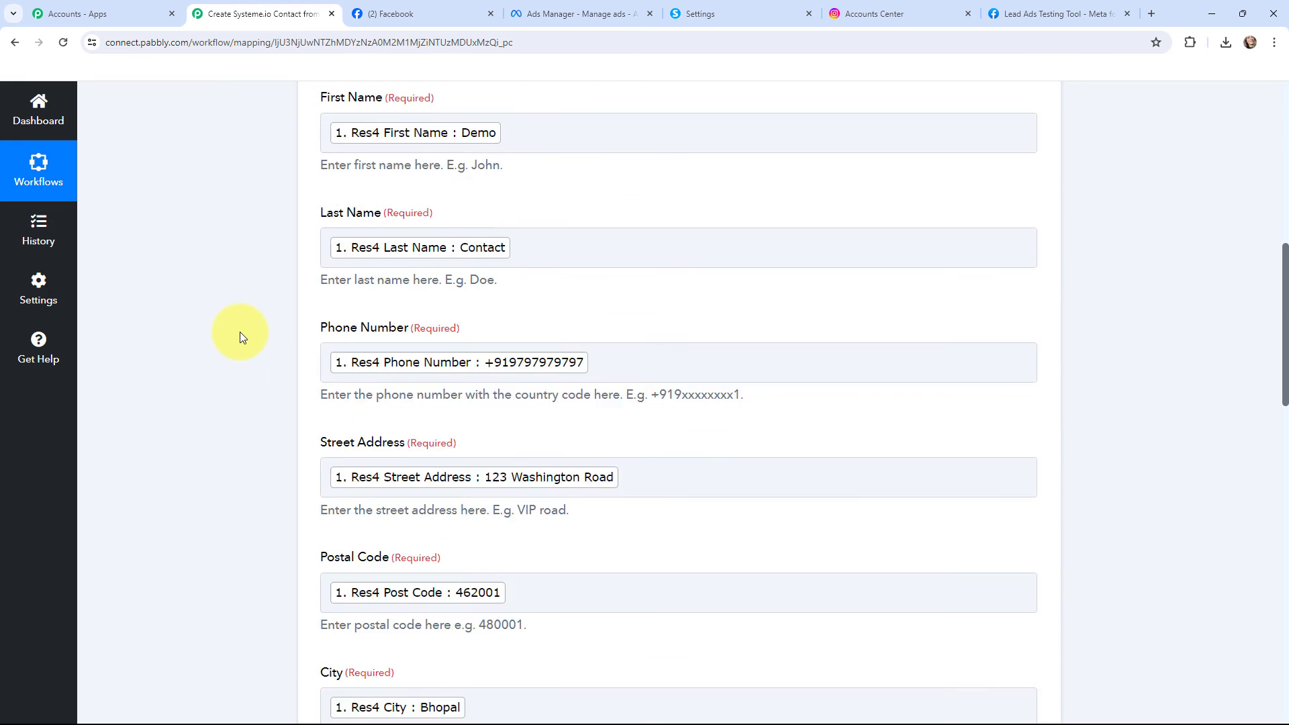
pyautogui.scroll(-2, 240, 333)
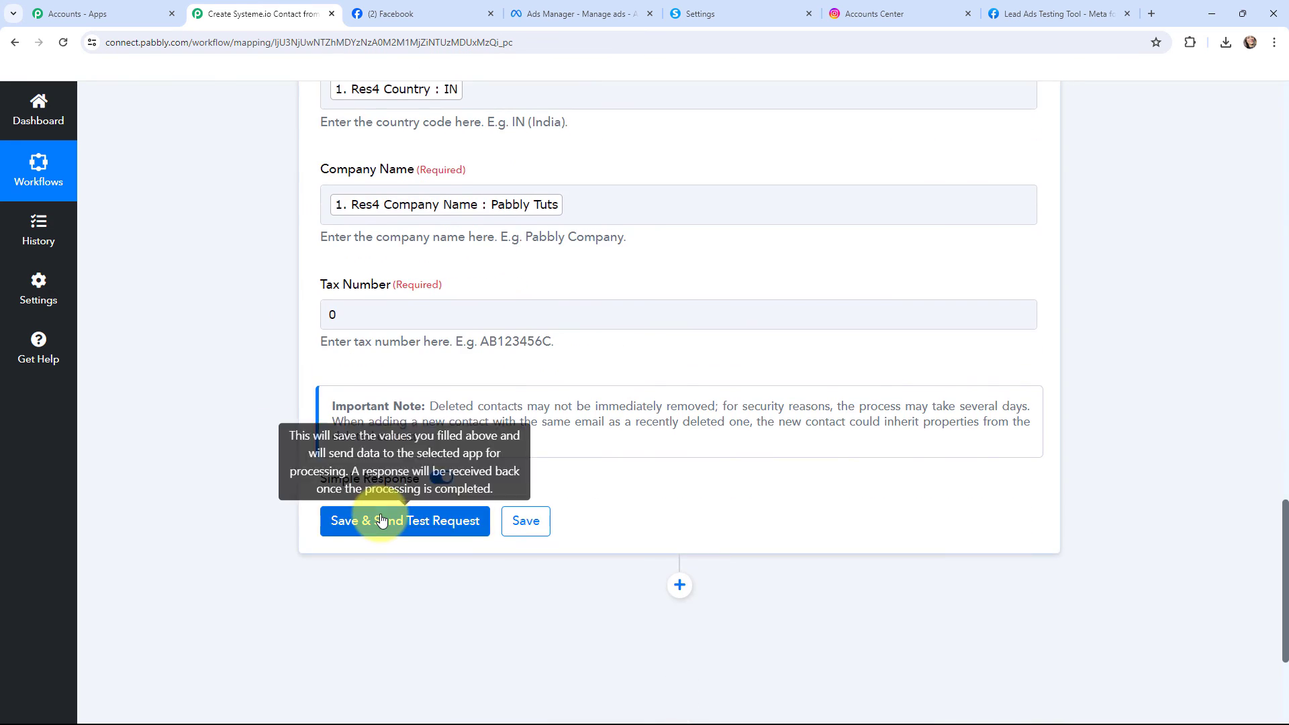
# Save the Create Contact action with a test request and check the contact Id in the received response
pyautogui.click(371, 521)
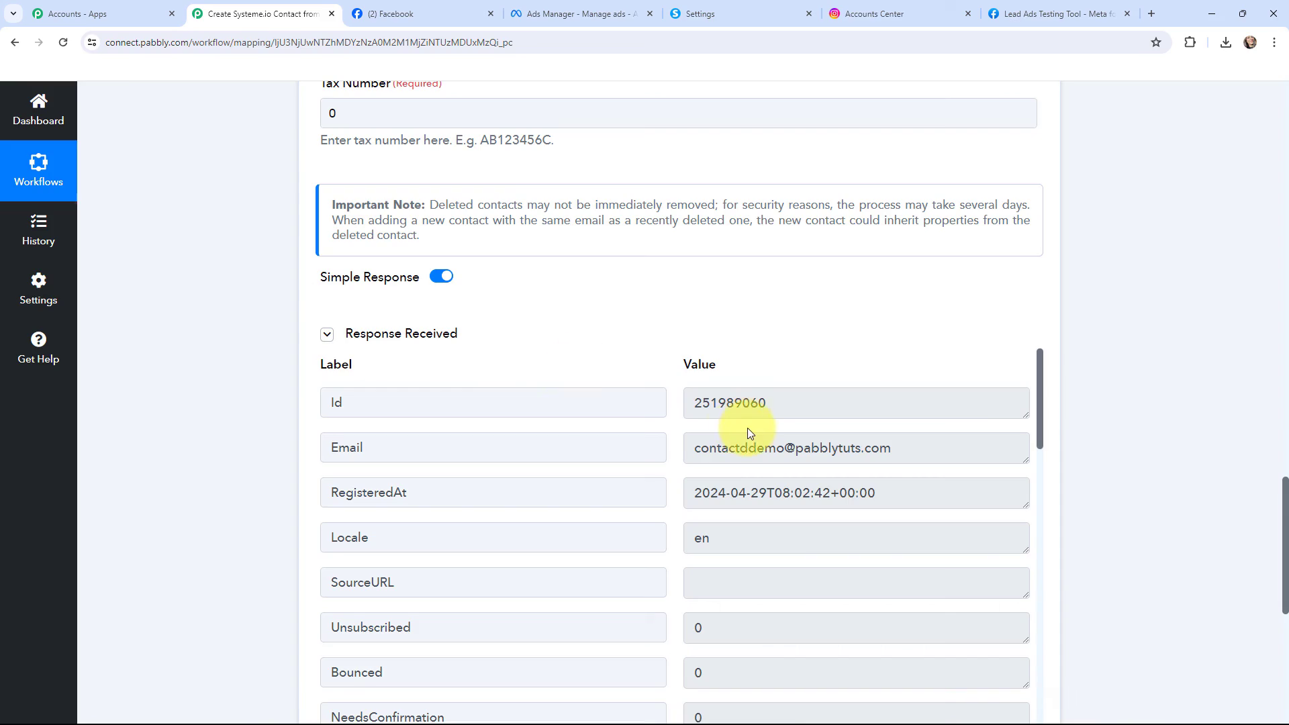
pyautogui.moveTo(698, 403); pyautogui.dragTo(789, 401)
pyautogui.click(790, 400)
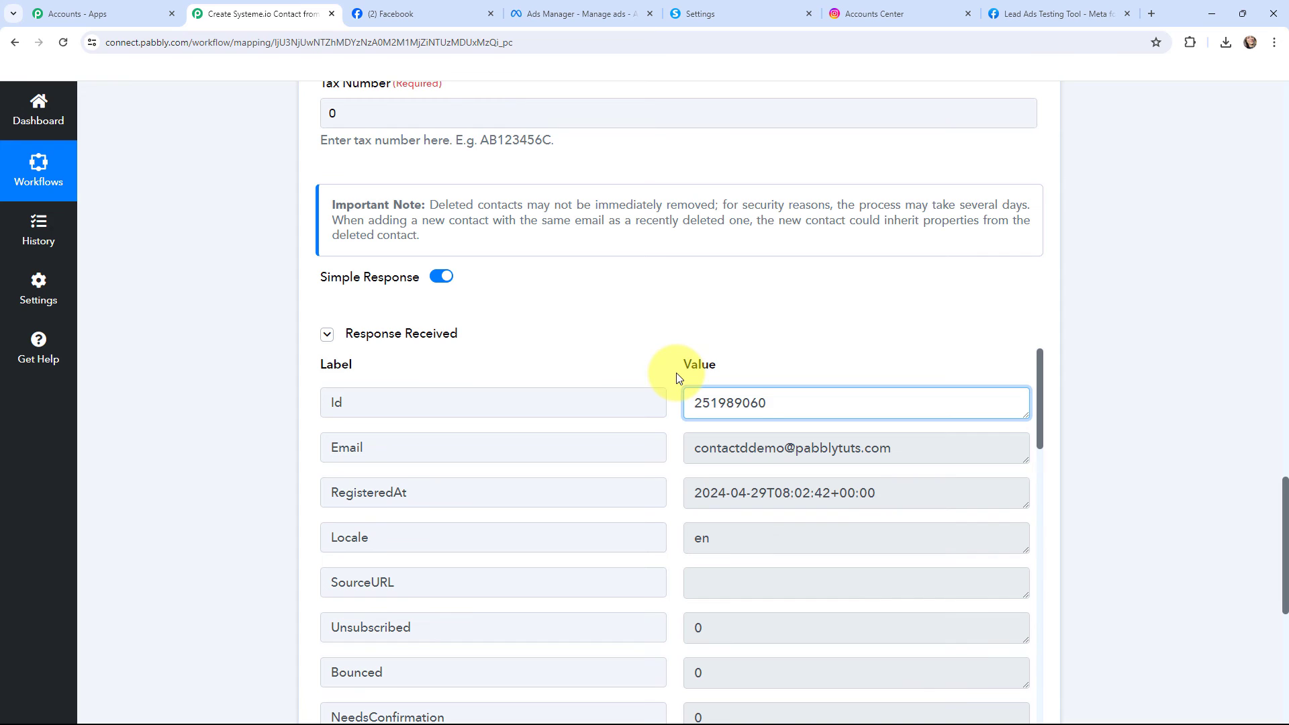
pyautogui.doubleClick(733, 397)
pyautogui.click(664, 347)
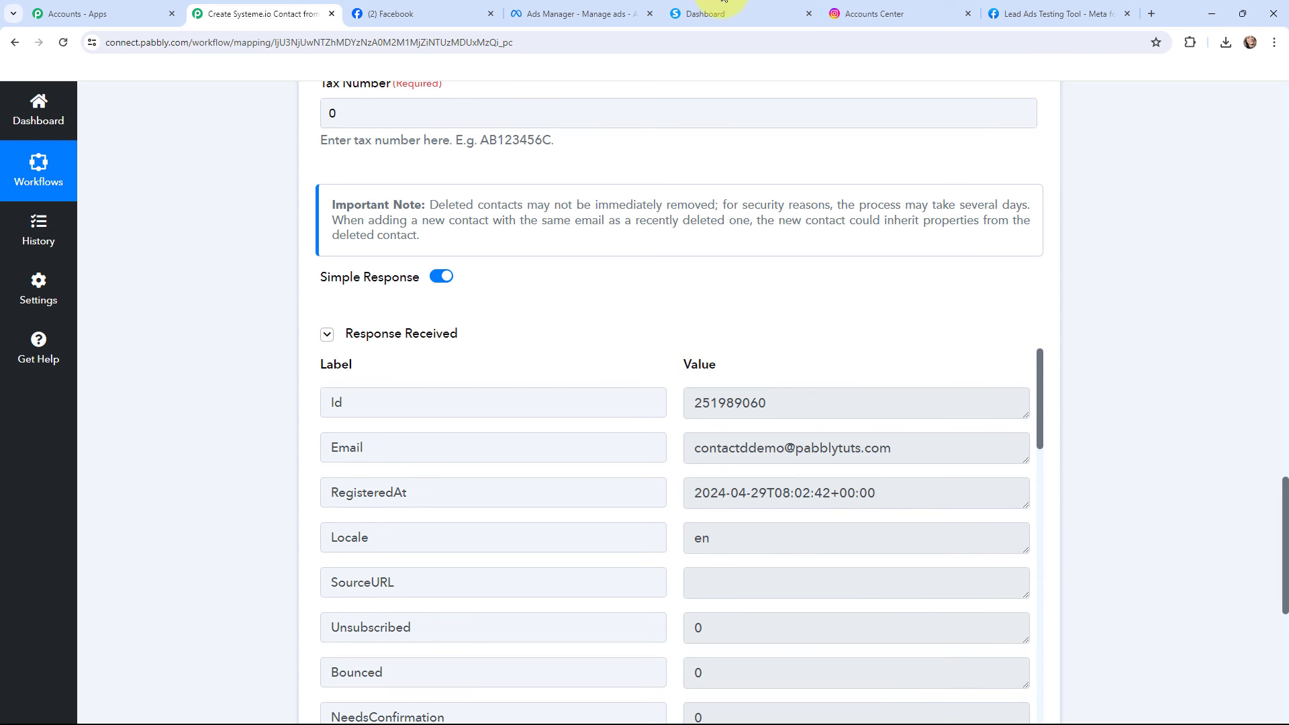
# Switch to Systeme.io and open the most recently registered contact from the Contacts list
pyautogui.click(722, 3)
pyautogui.moveTo(656, 124)
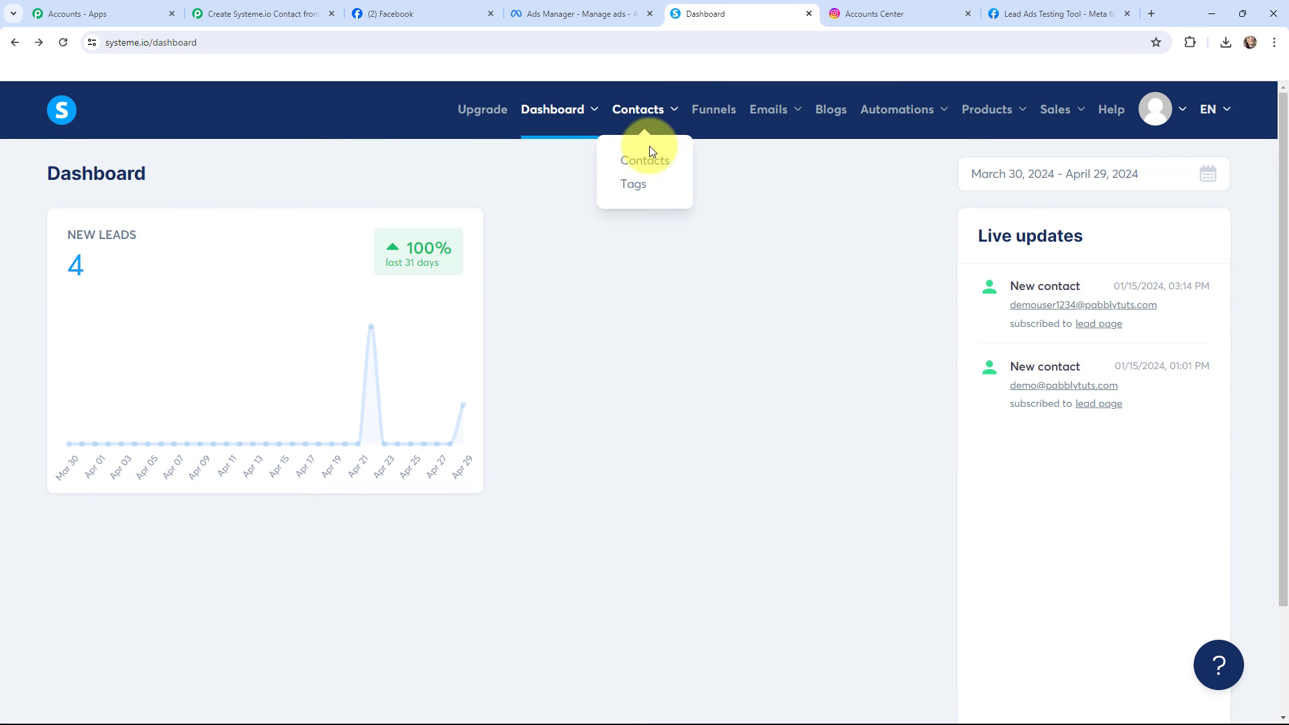
pyautogui.click(649, 150)
pyautogui.moveTo(639, 293)
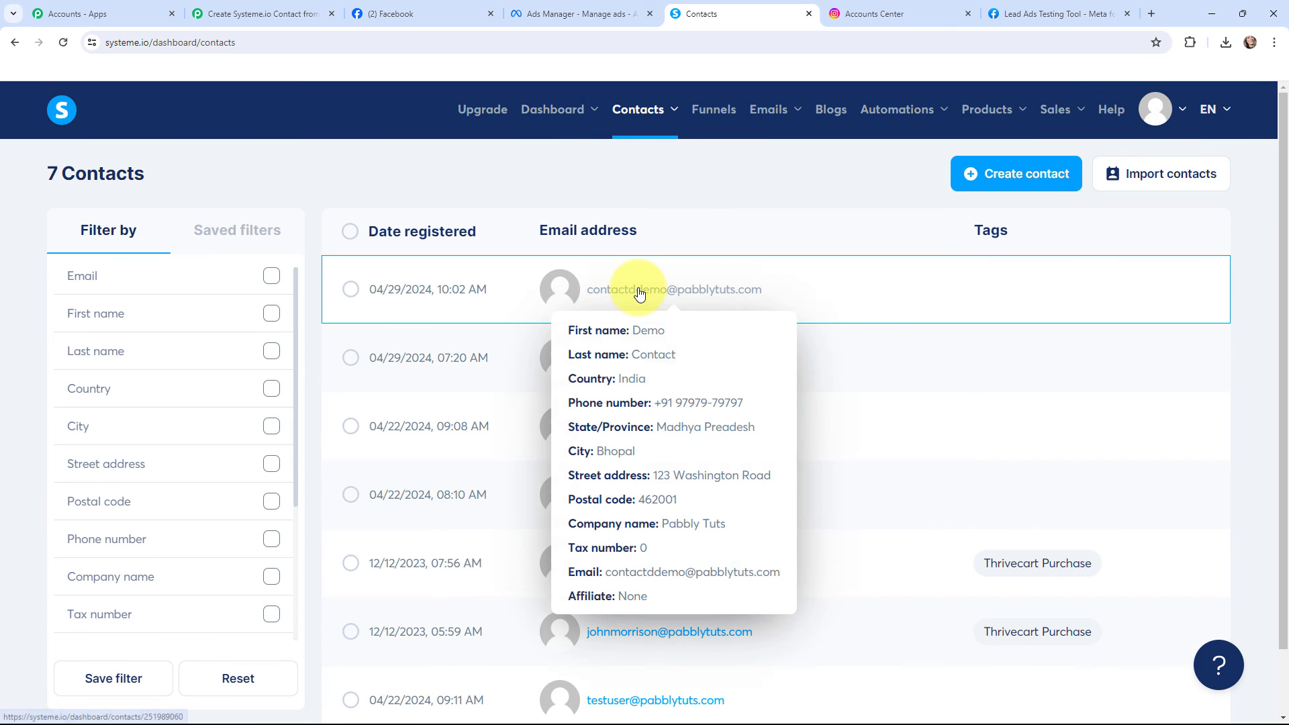
pyautogui.click(611, 291)
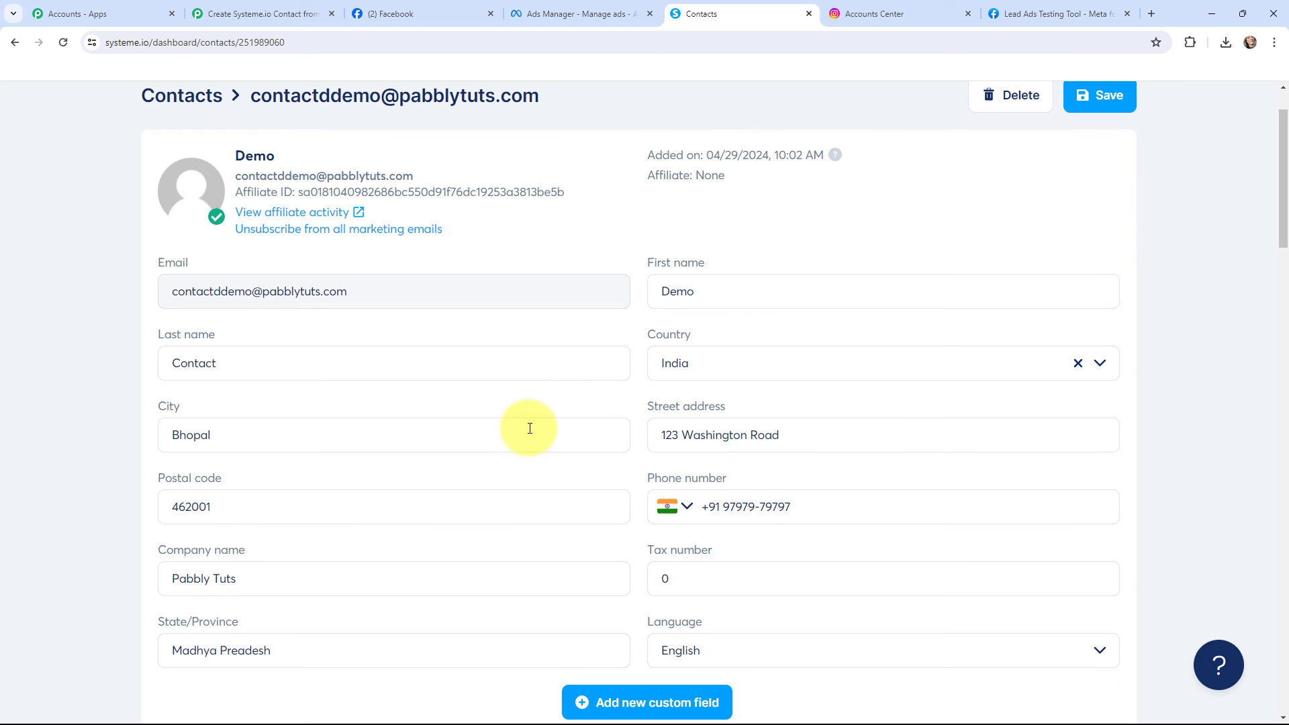
# Review the contact's field values in Systeme.io and switch back to the Pabbly Connect workflow
pyautogui.scroll(-2, 530, 428)
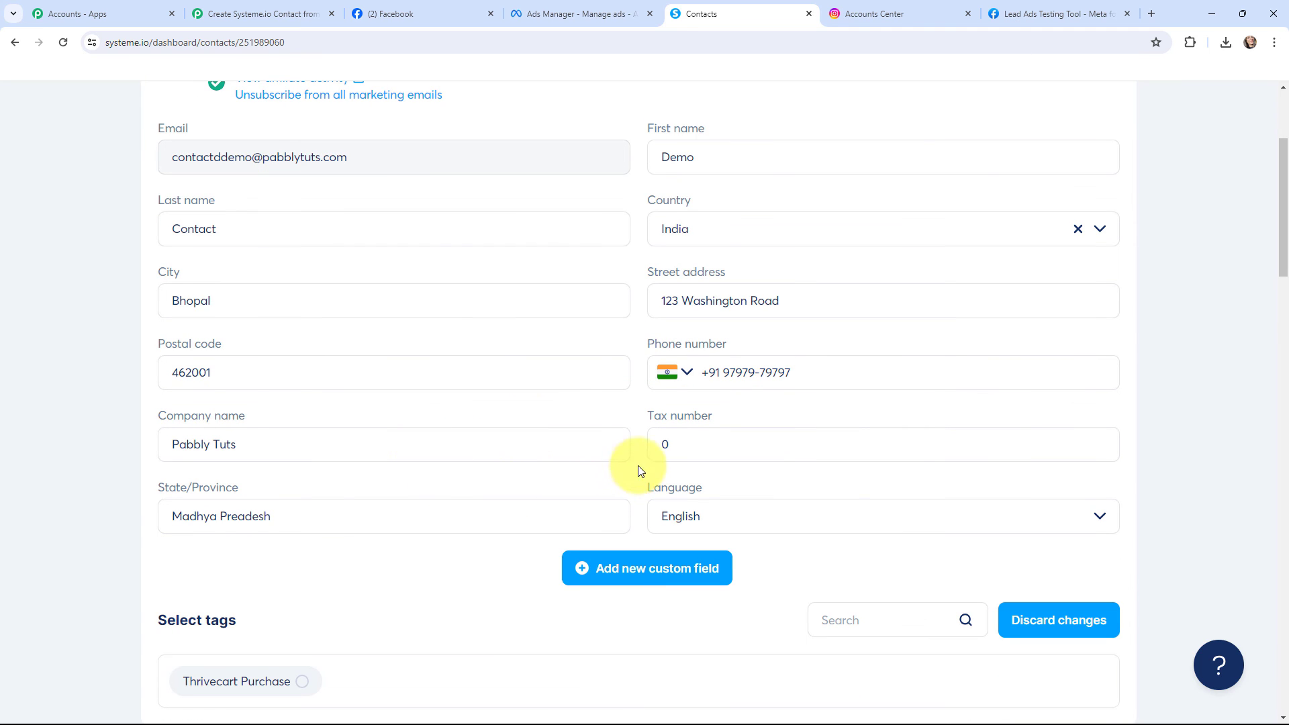
pyautogui.scroll(3, 639, 445)
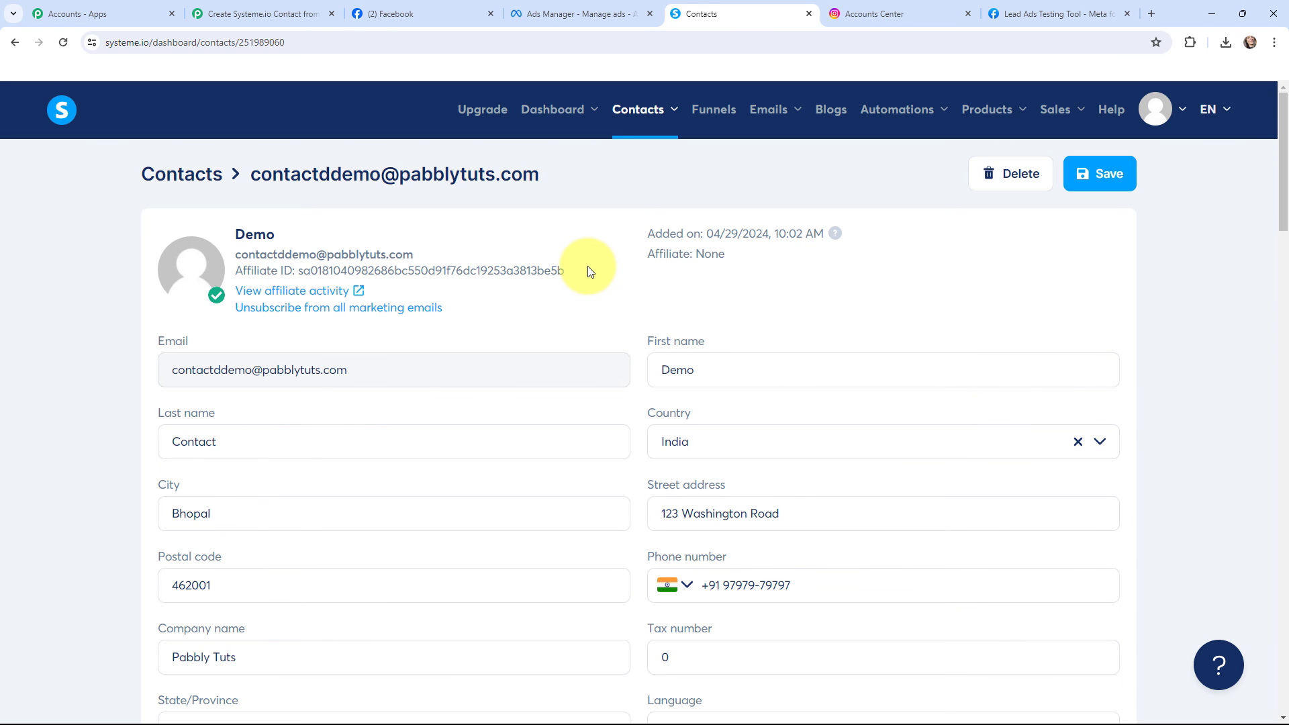
pyautogui.hotkey('ctrl', '2')
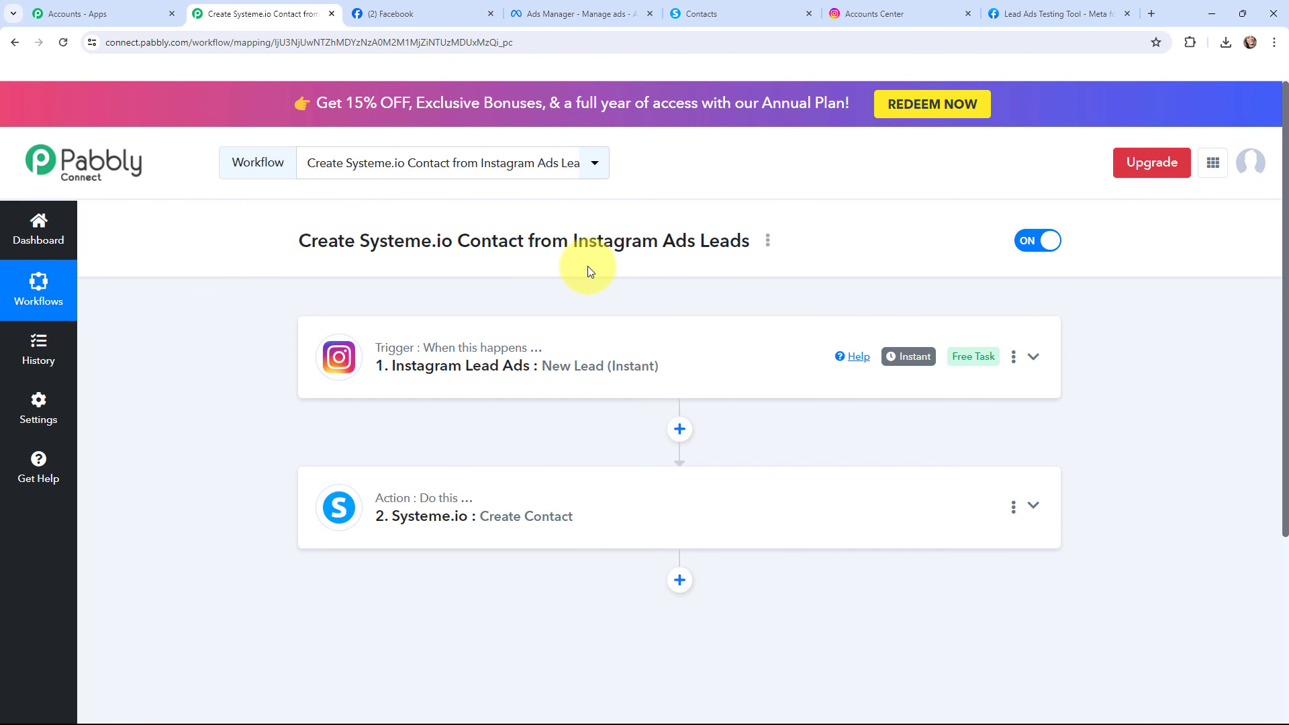